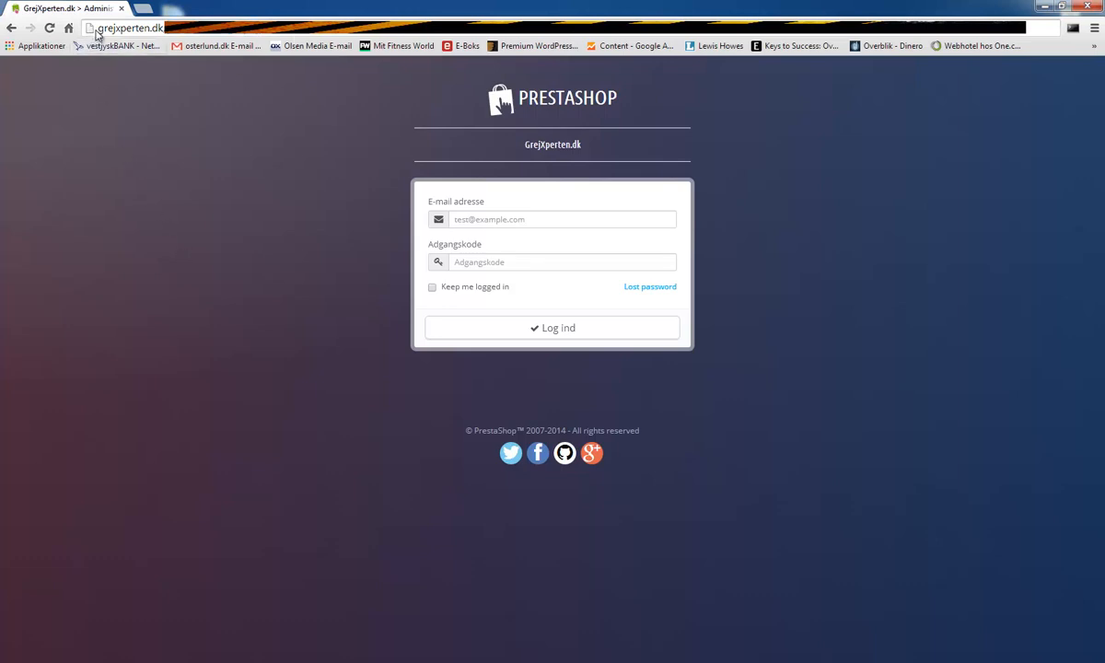
# - Sign in to the PrestaShop back office with the shop's e-mail address and password
pyautogui.moveTo(95, 28); pyautogui.dragTo(246, 28)
pyautogui.click(181, 29)
pyautogui.click(519, 221)
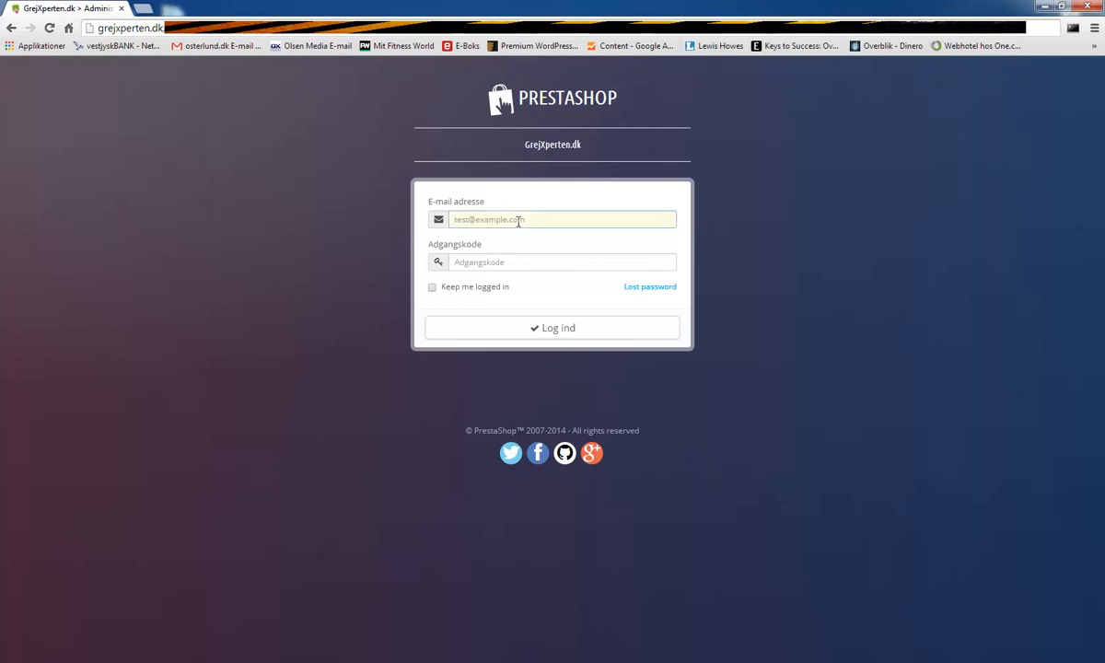
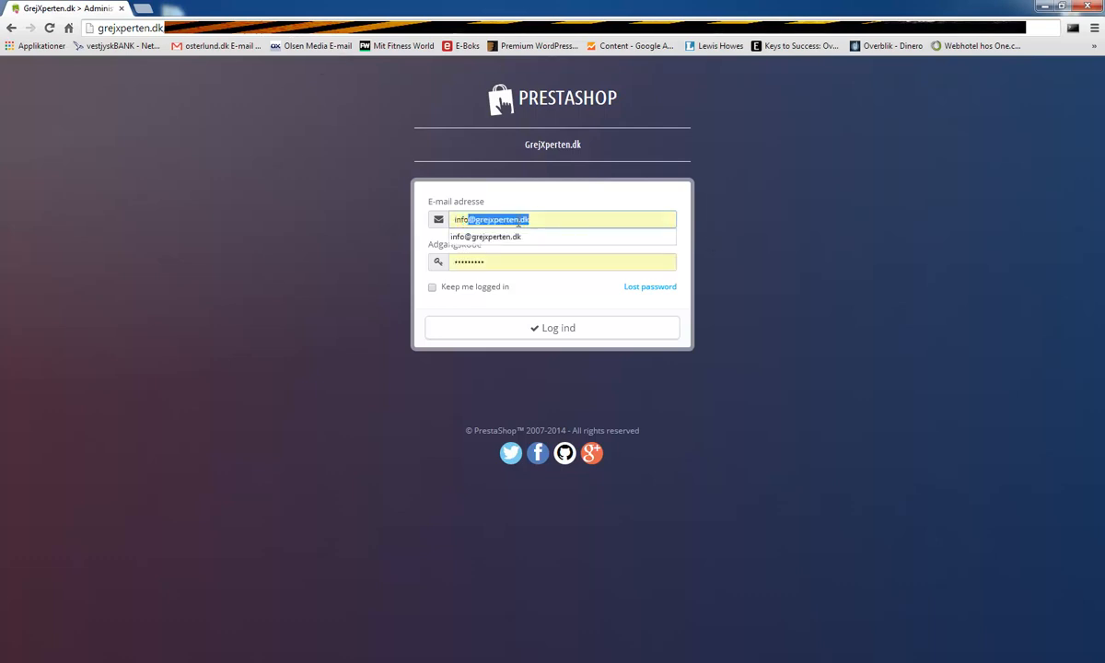
pyautogui.press('Right')
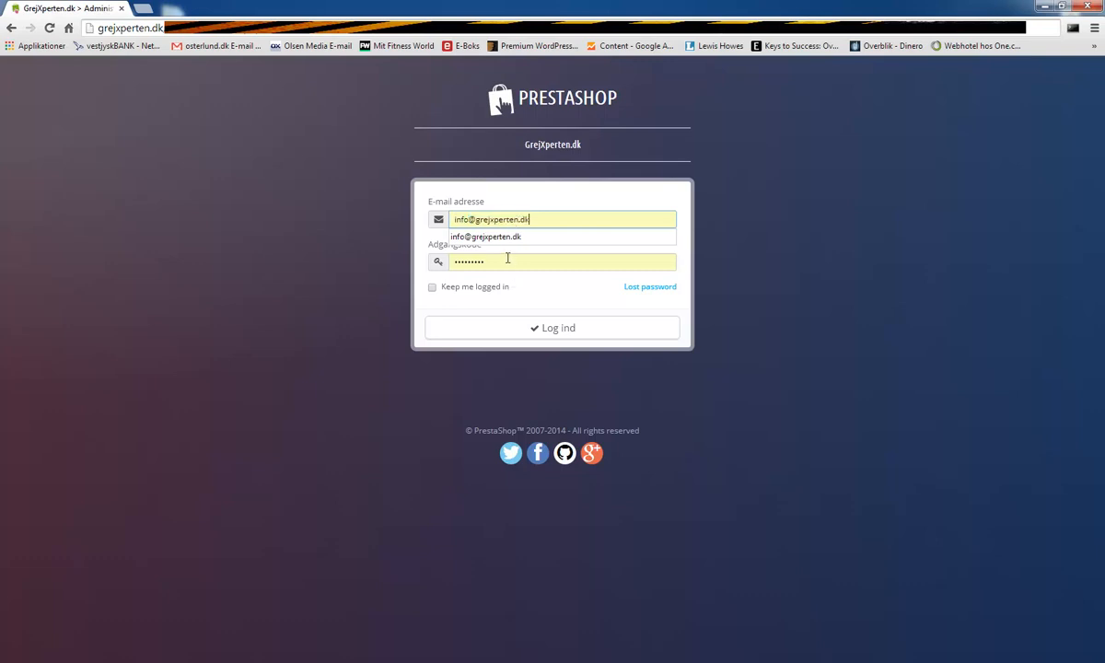
pyautogui.press('Tab')
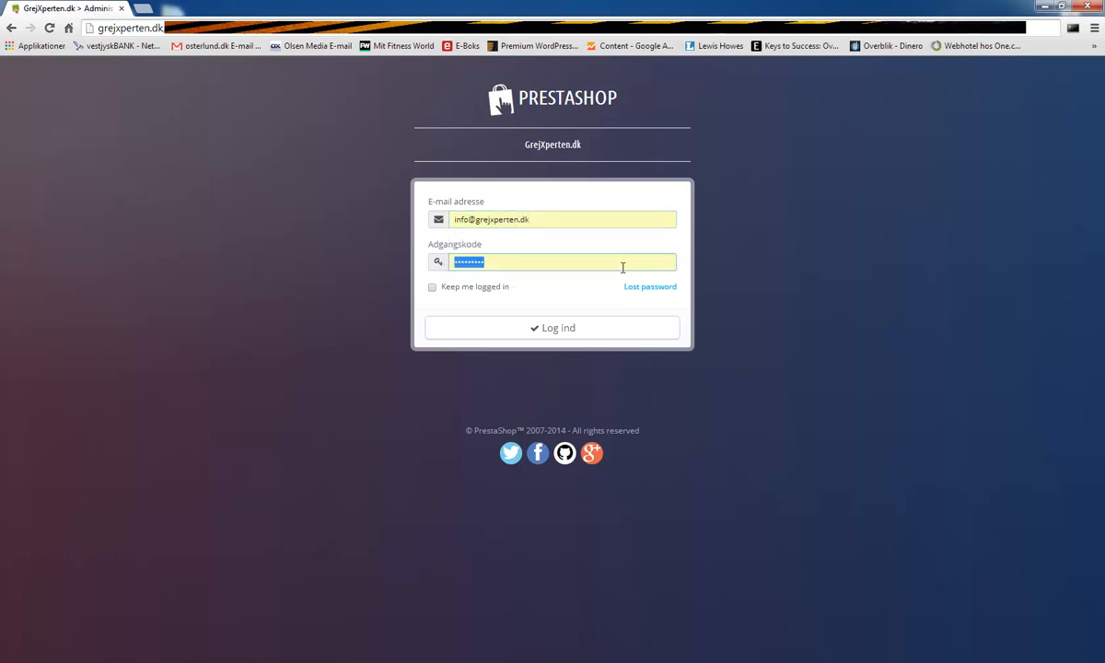
pyautogui.write('•••••••')
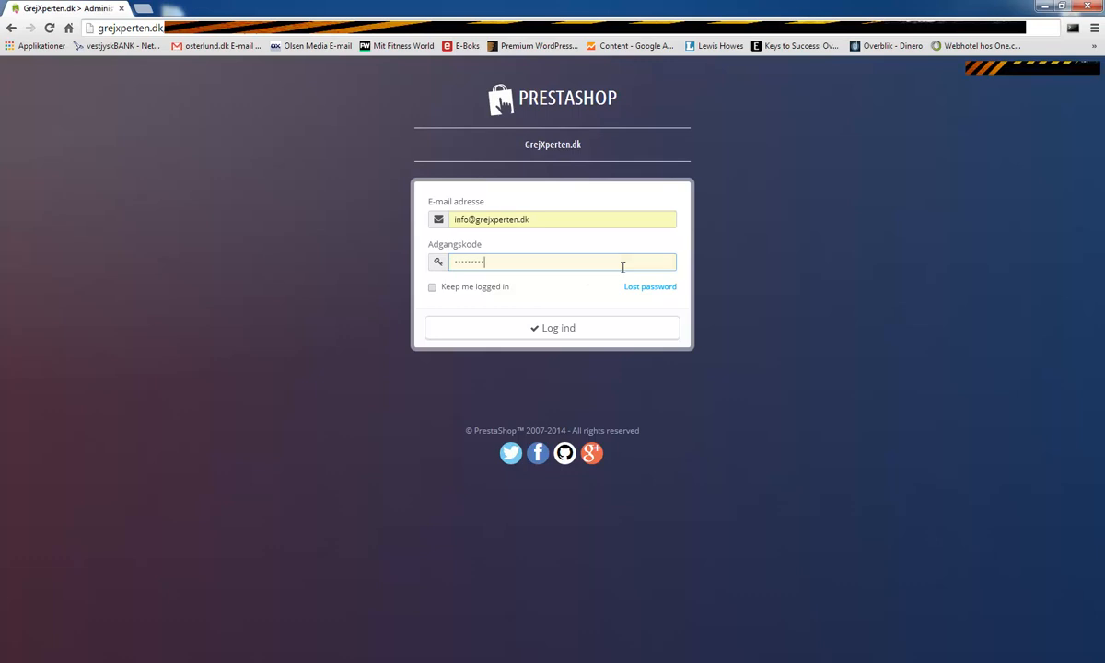
pyautogui.click(555, 331)
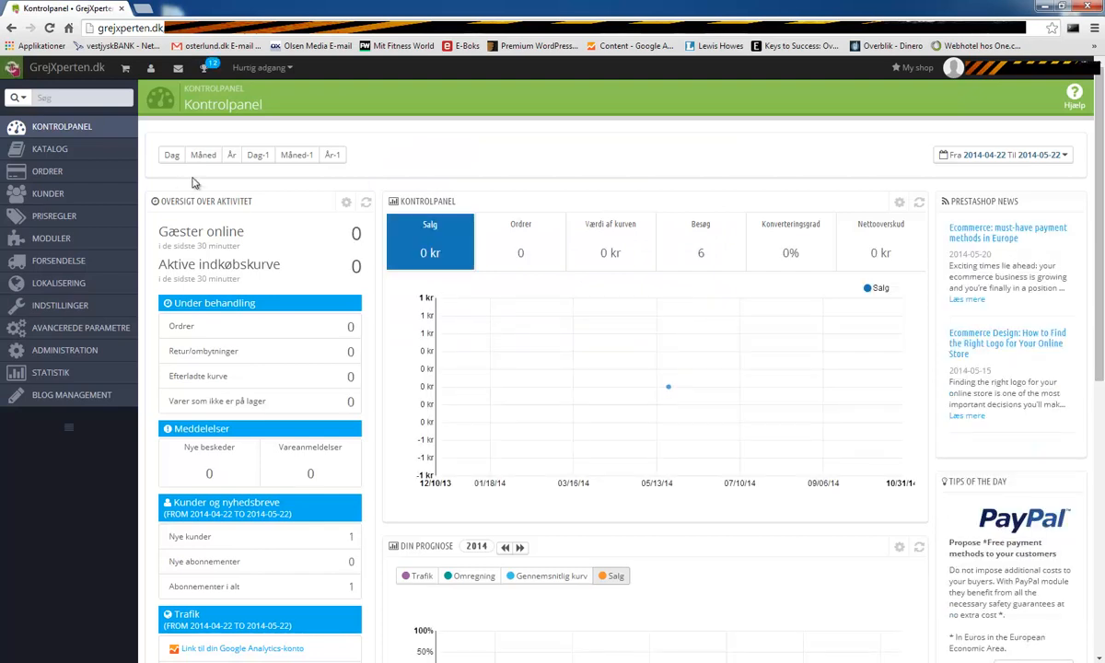
# - Go to Katalog > varer and start a new product with Add new product
pyautogui.moveTo(55, 152)
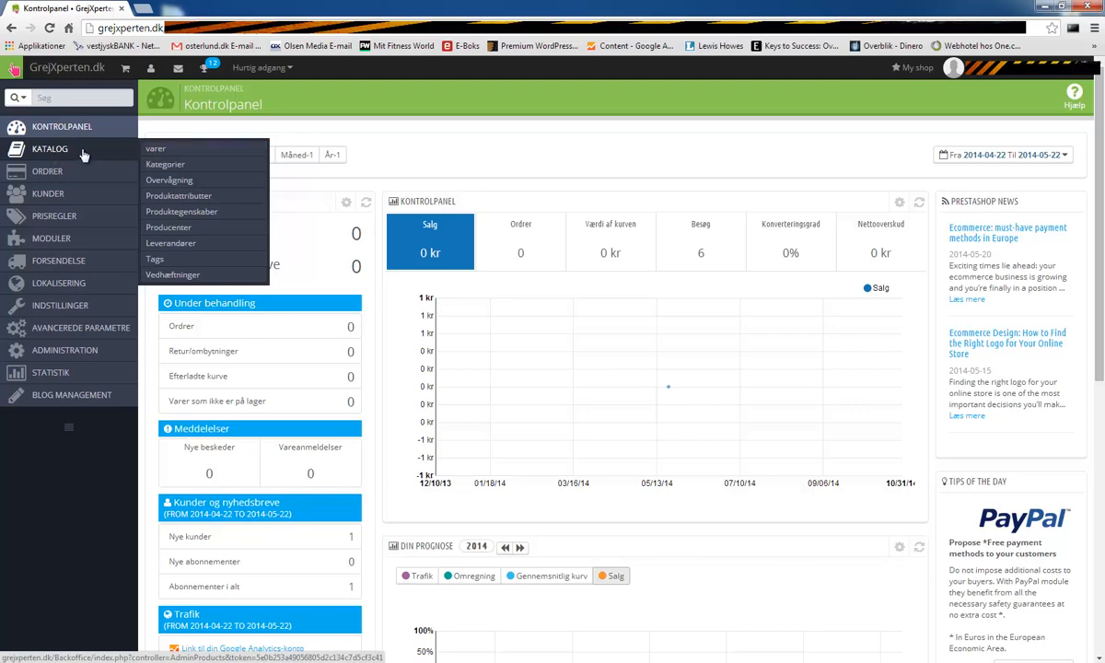
pyautogui.click(159, 150)
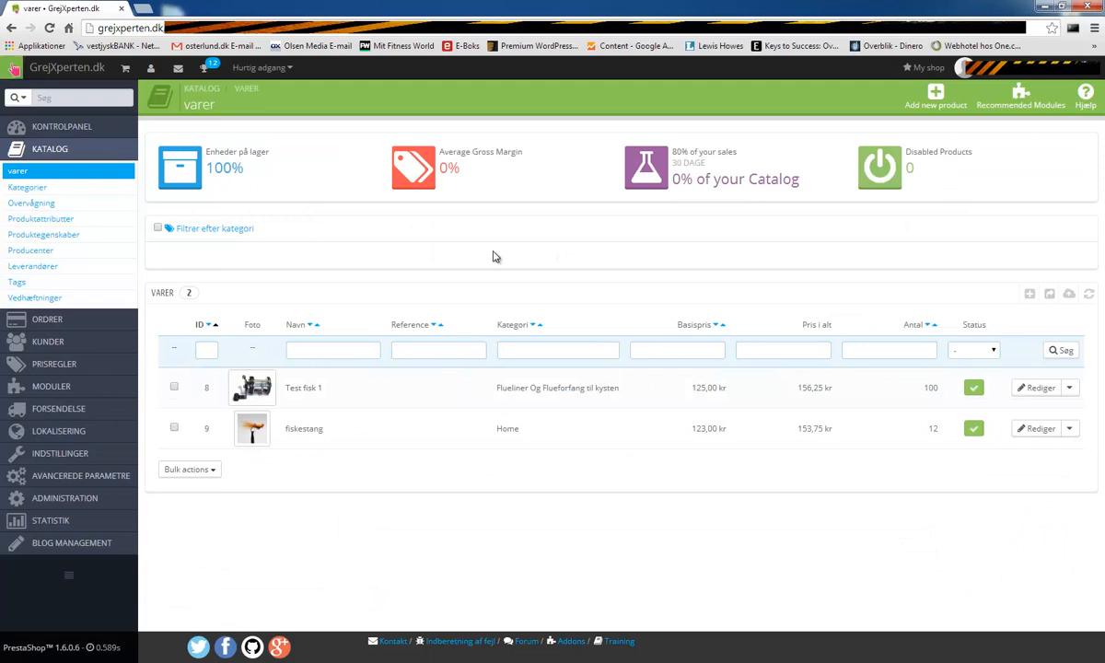
pyautogui.click(1031, 294)
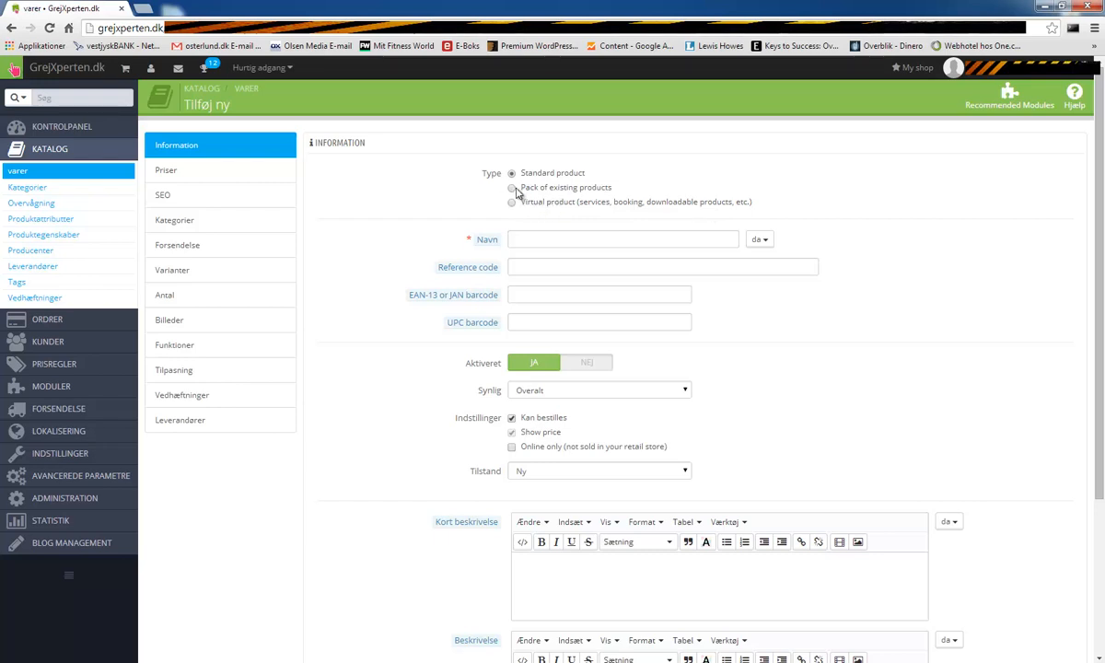
# - Leave the product type on Standard product instead of Pack and select the Navn field
pyautogui.click(512, 187)
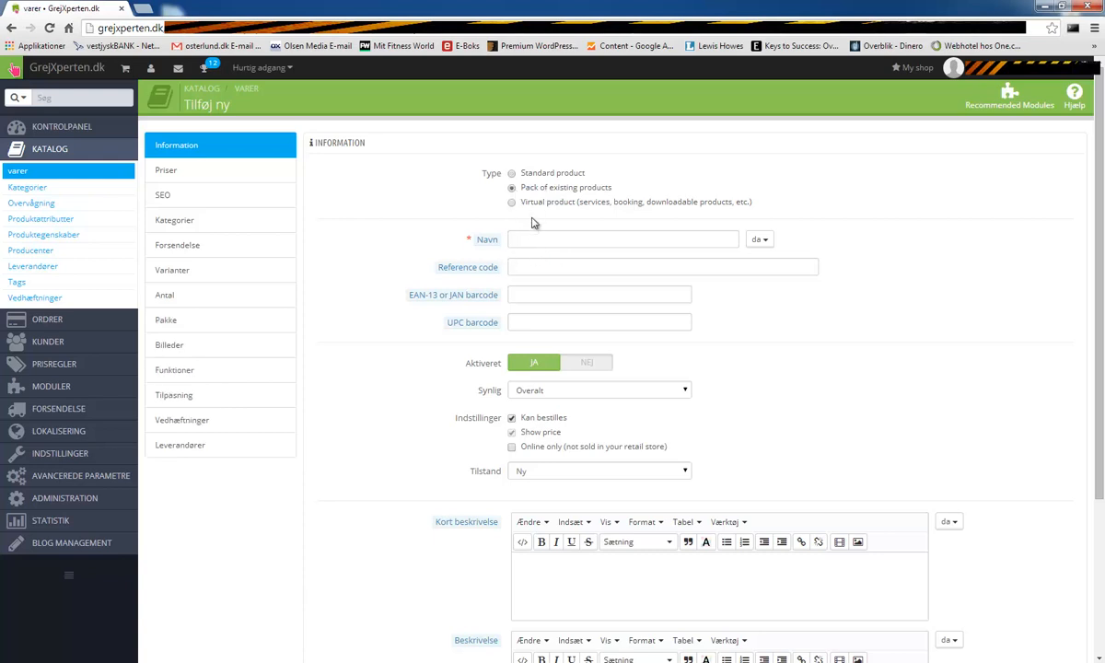
pyautogui.click(512, 174)
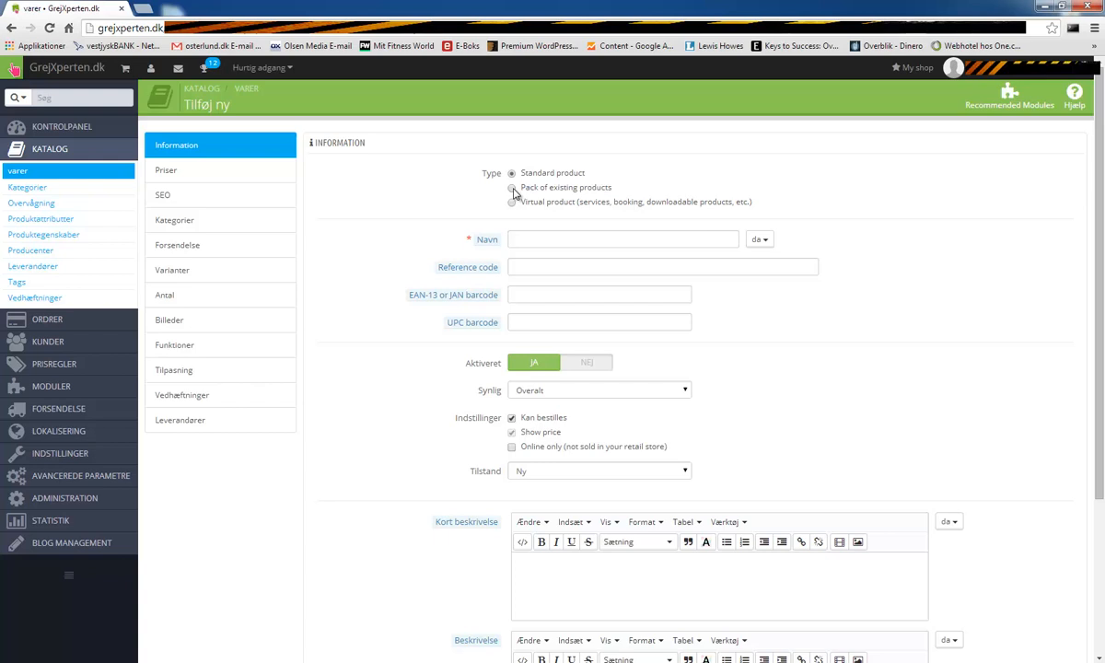
pyautogui.click(512, 188)
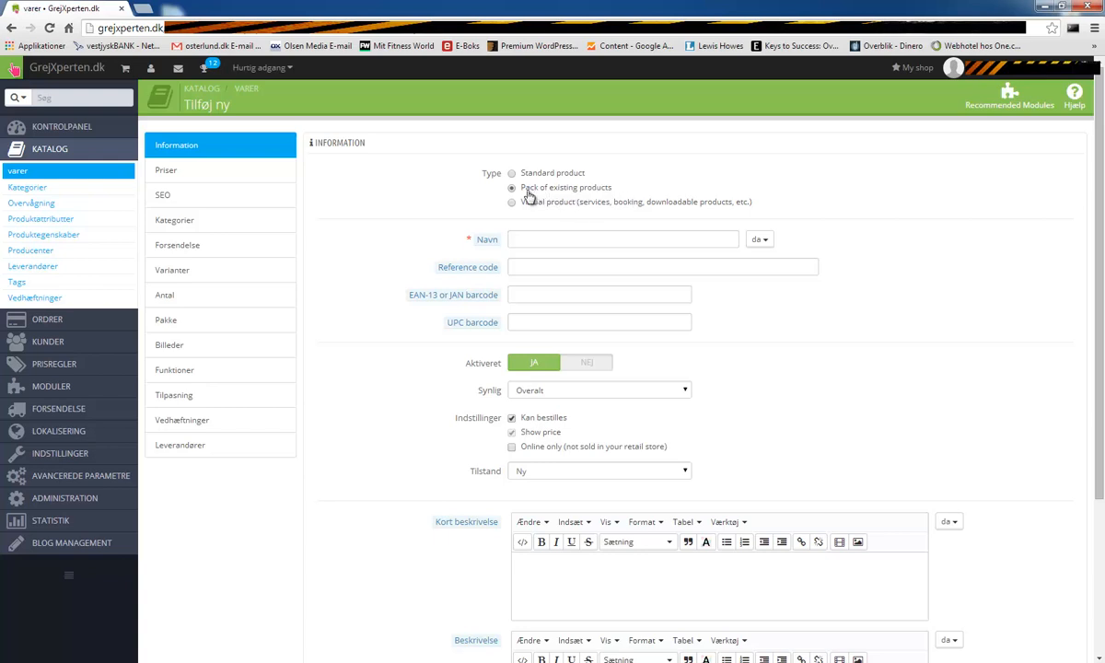
pyautogui.scroll(-3, 571, 405)
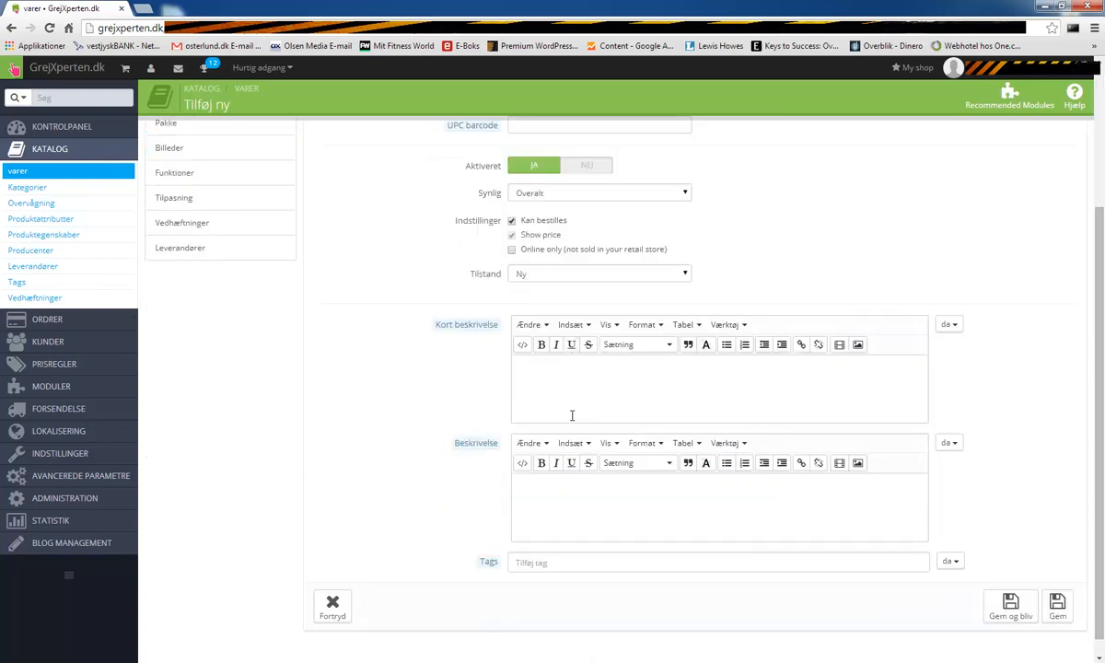
pyautogui.scroll(3, 571, 415)
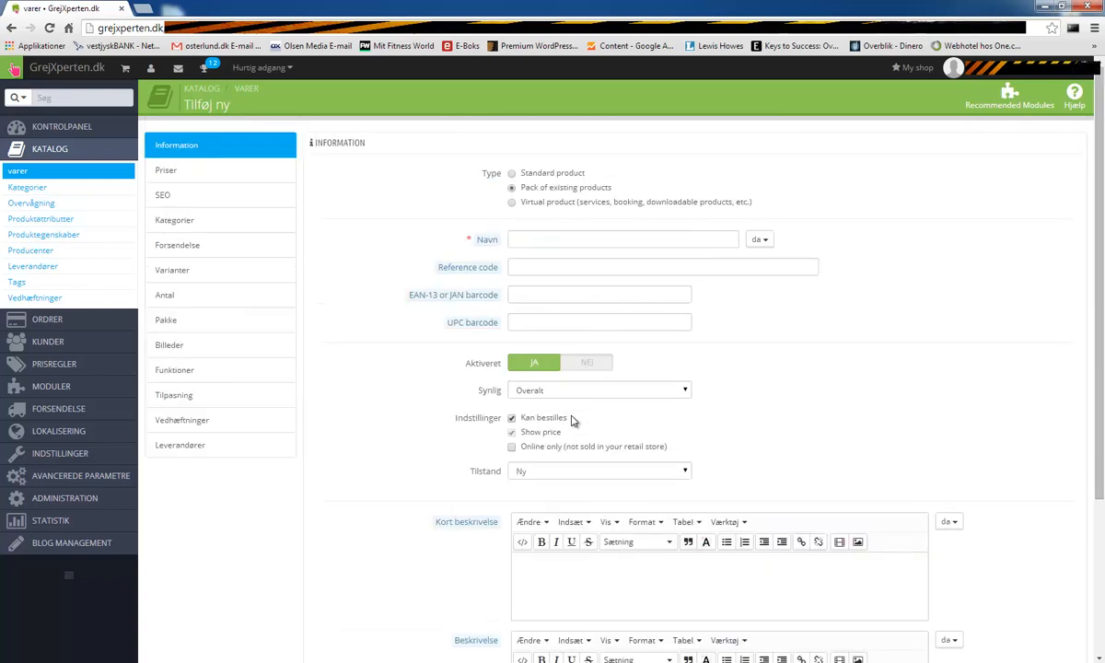
pyautogui.click(512, 174)
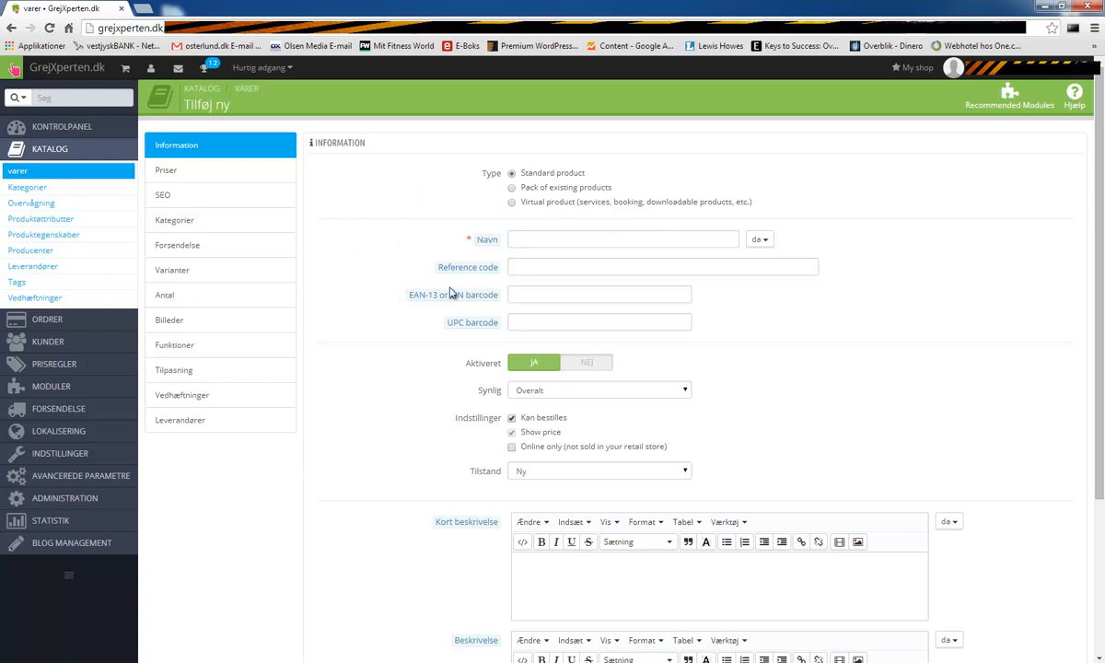
pyautogui.click(561, 243)
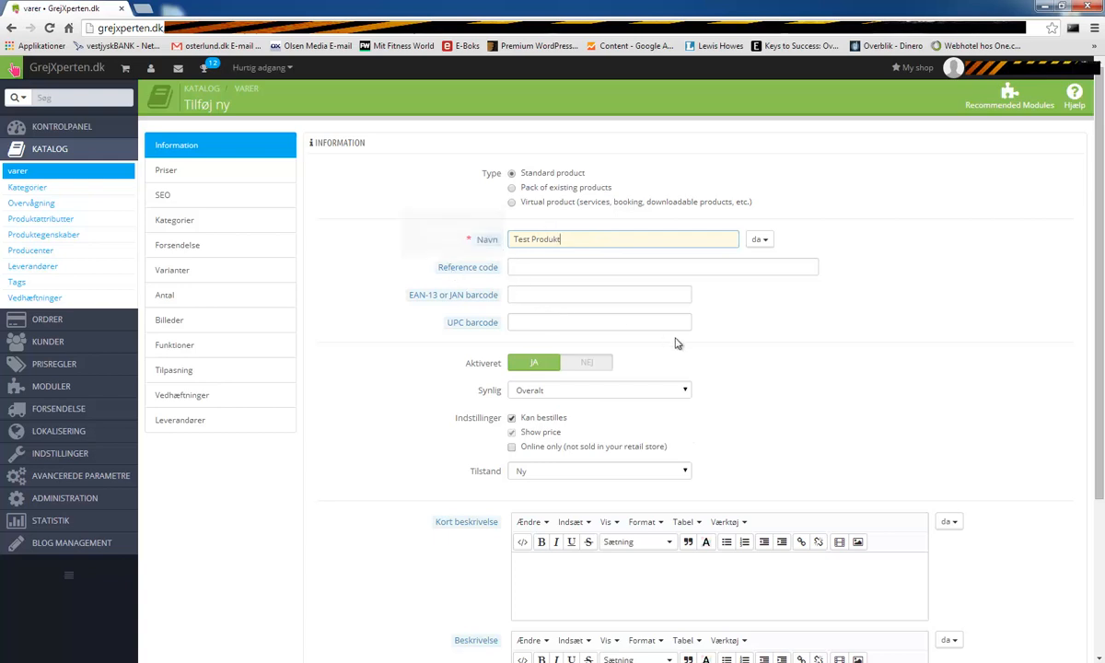
pyautogui.click(580, 392)
pyautogui.click(580, 401)
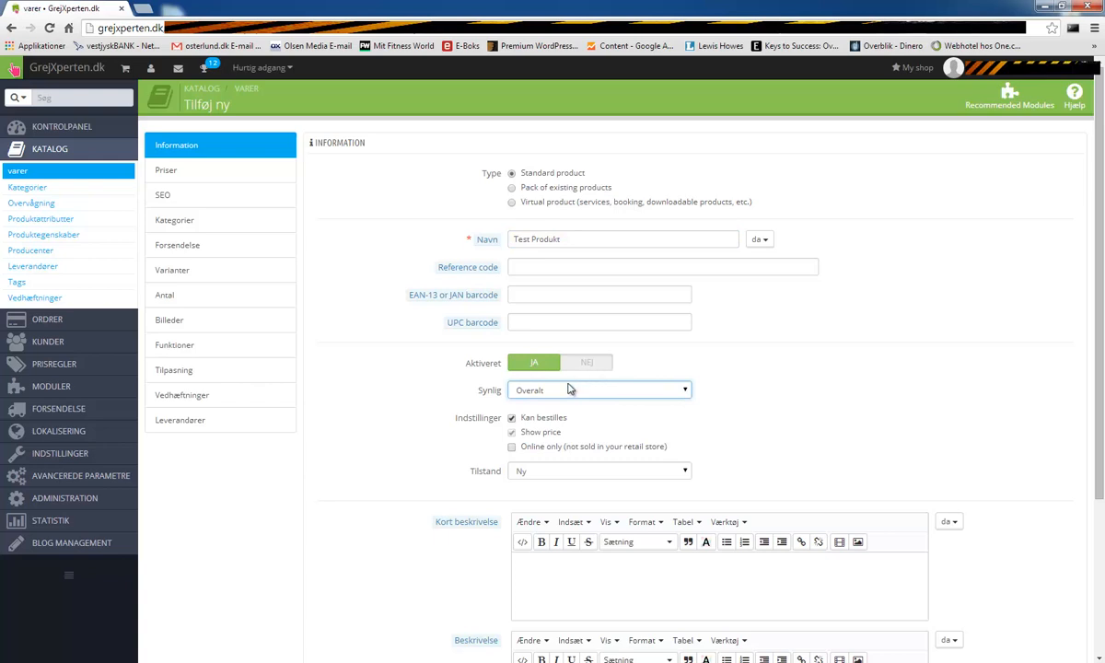
pyautogui.click(584, 369)
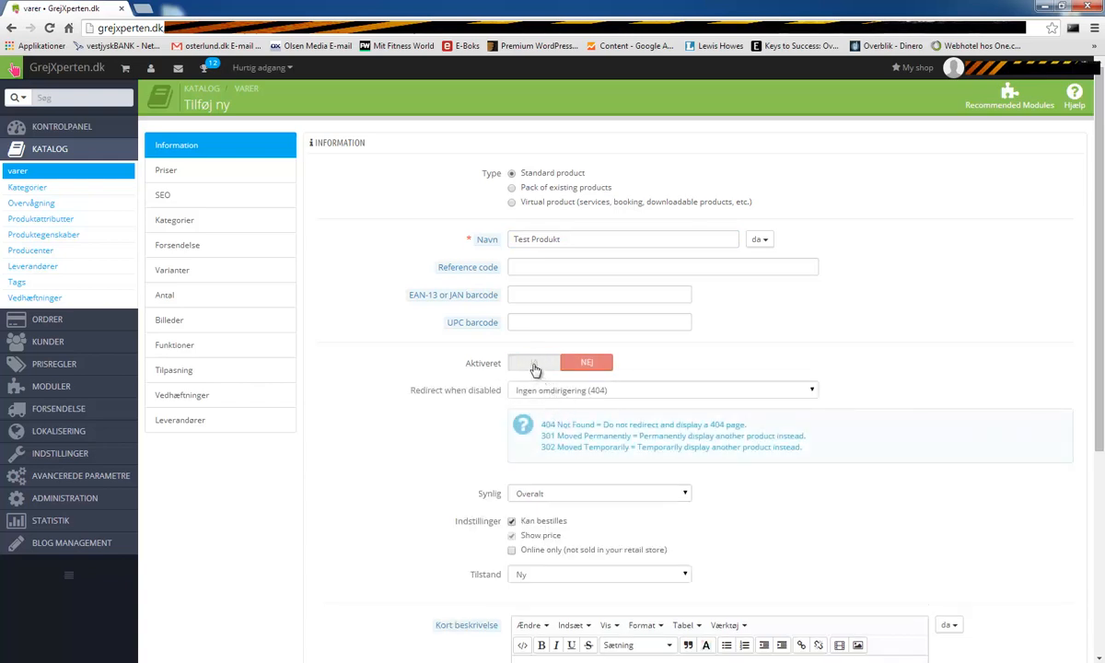
pyautogui.click(529, 390)
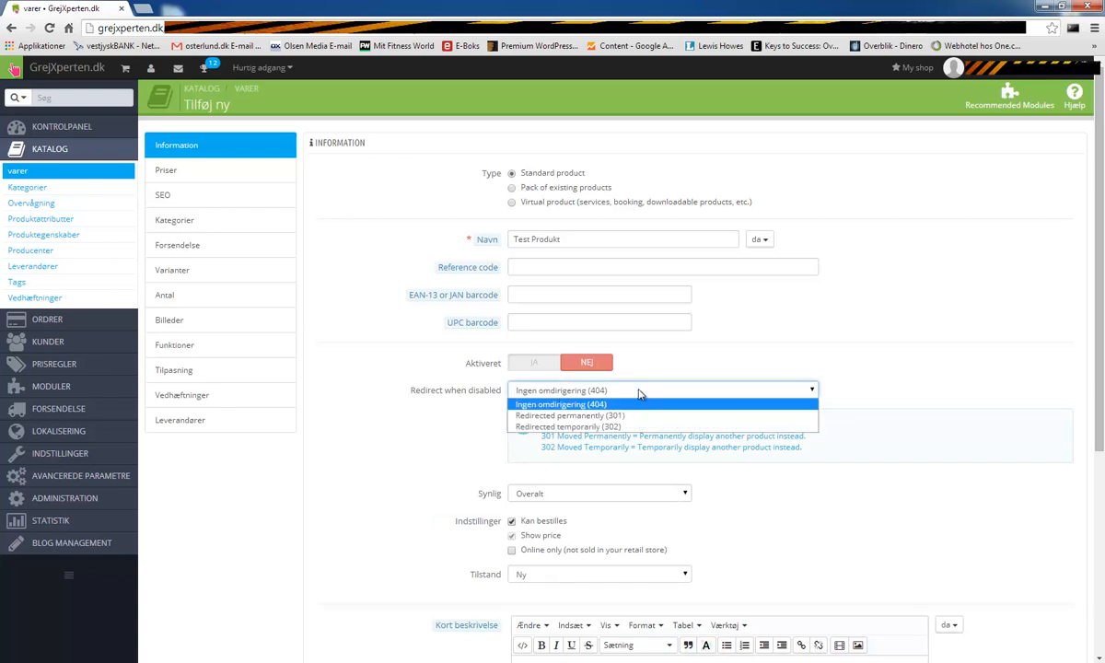
pyautogui.click(640, 394)
pyautogui.click(526, 364)
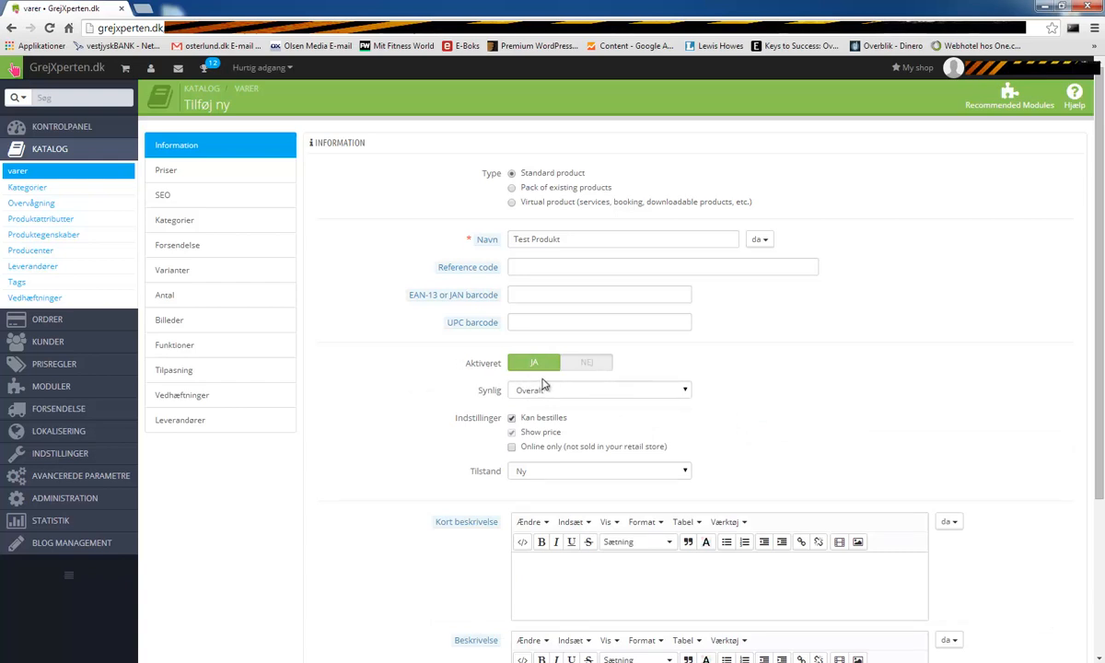
pyautogui.click(578, 392)
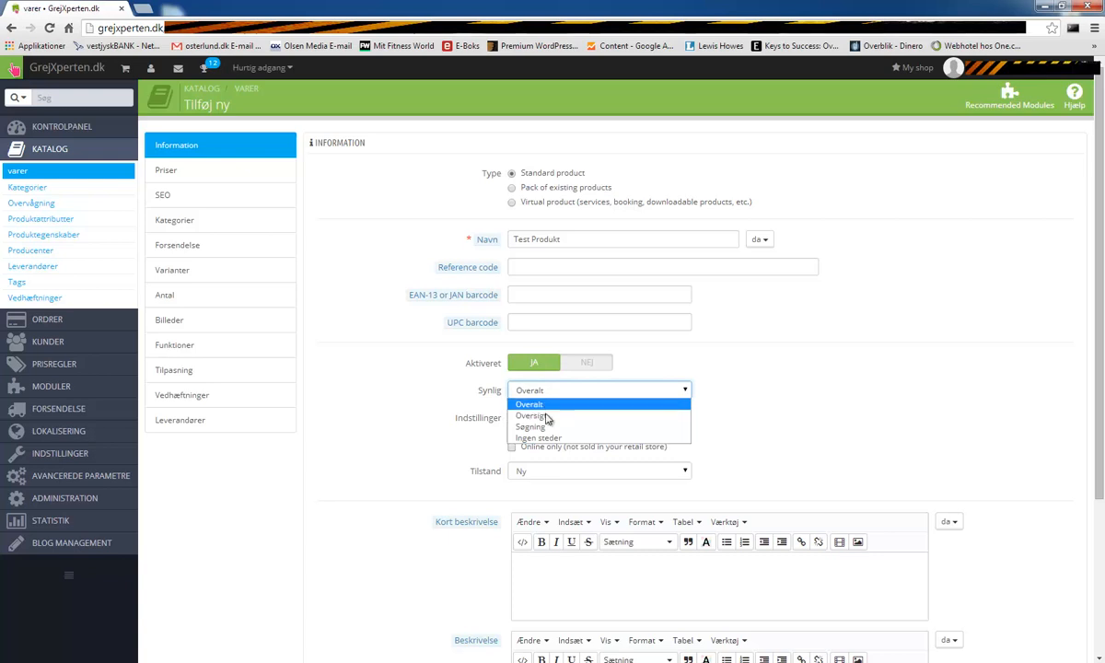
pyautogui.click(549, 405)
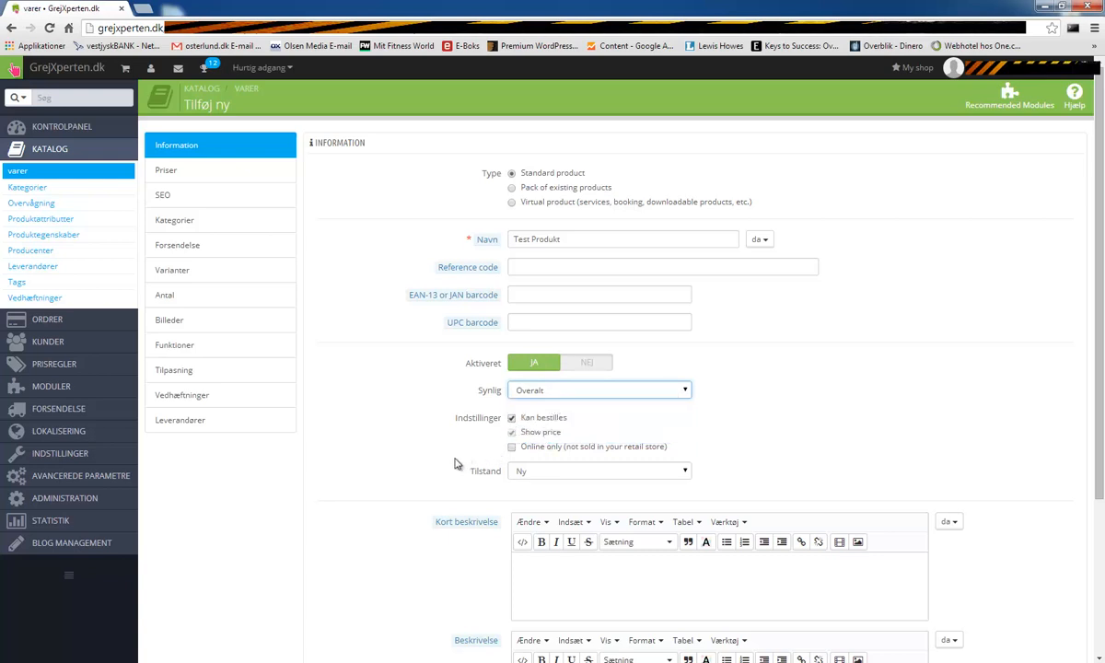
pyautogui.click(522, 451)
pyautogui.click(511, 448)
pyautogui.click(511, 449)
pyautogui.click(512, 451)
pyautogui.click(557, 472)
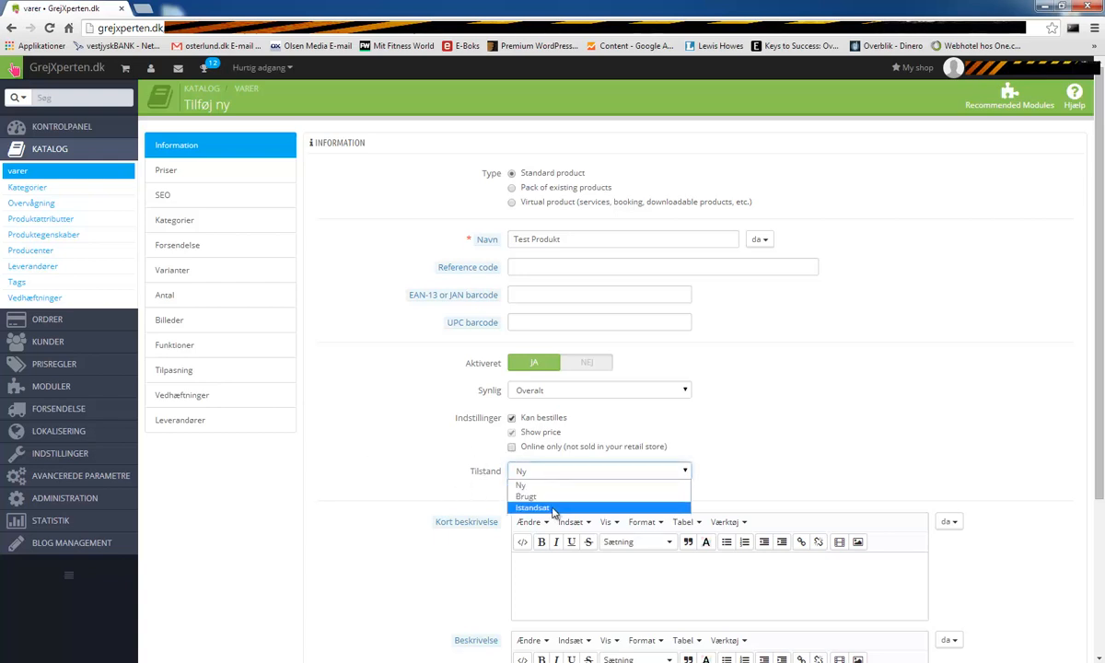
pyautogui.click(436, 472)
pyautogui.scroll(-2, 553, 508)
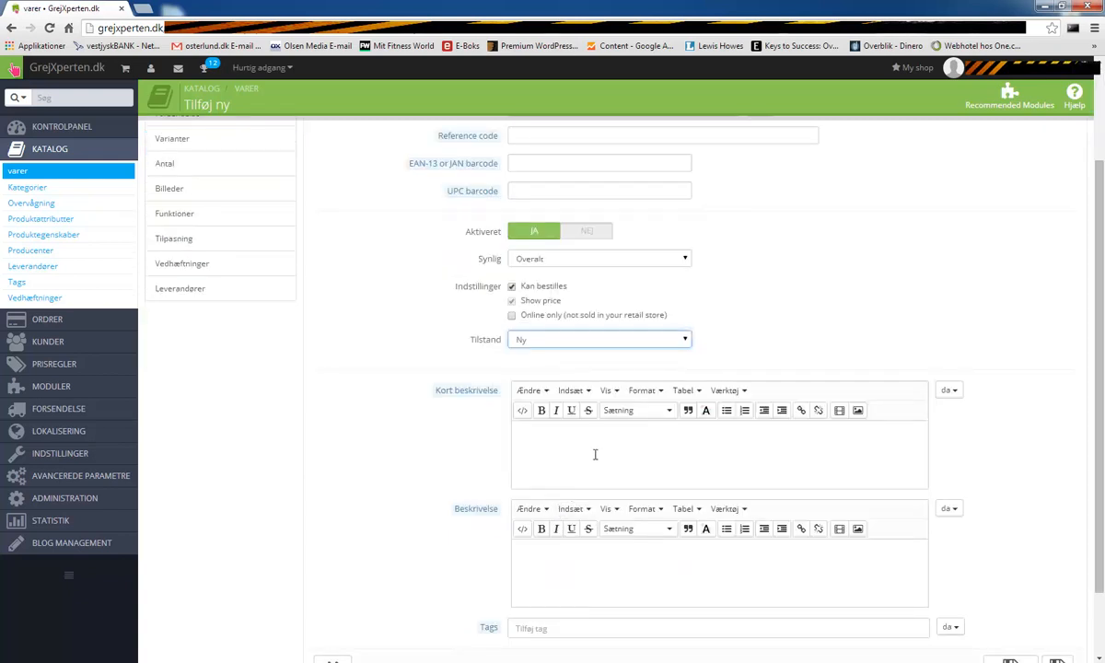
pyautogui.scroll(-1, 597, 452)
# - Finish the short description 'Dette er en kortere produkt beskrivelse.....' and copy it
pyautogui.click(580, 393)
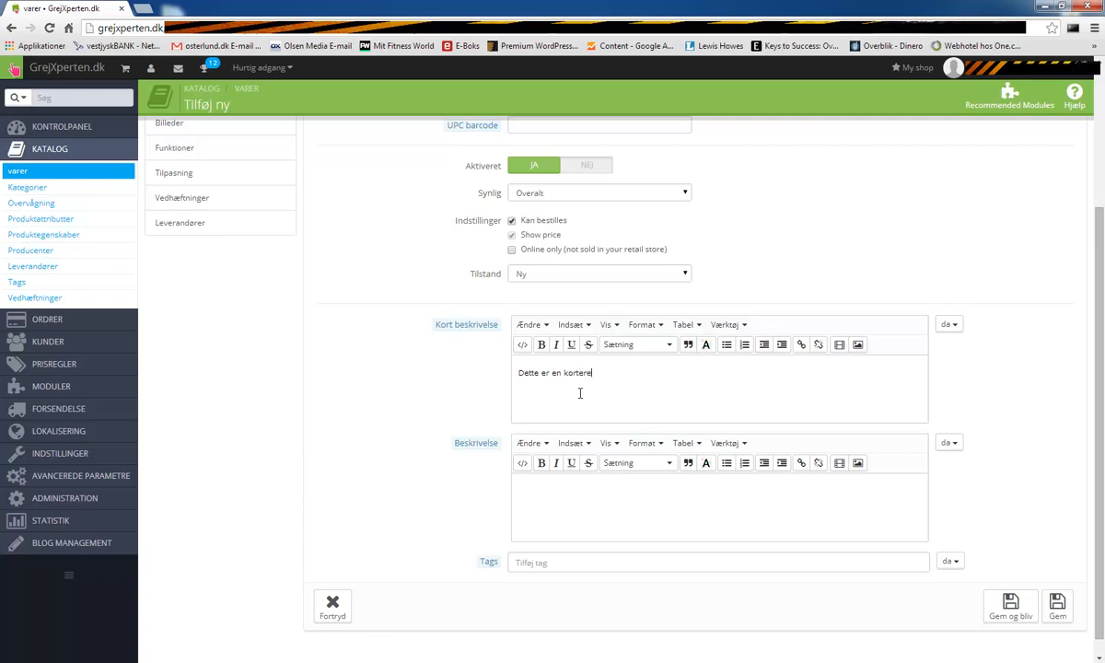
pyautogui.write('produkt beskrivelse')
pyautogui.tripleClick(704, 378)
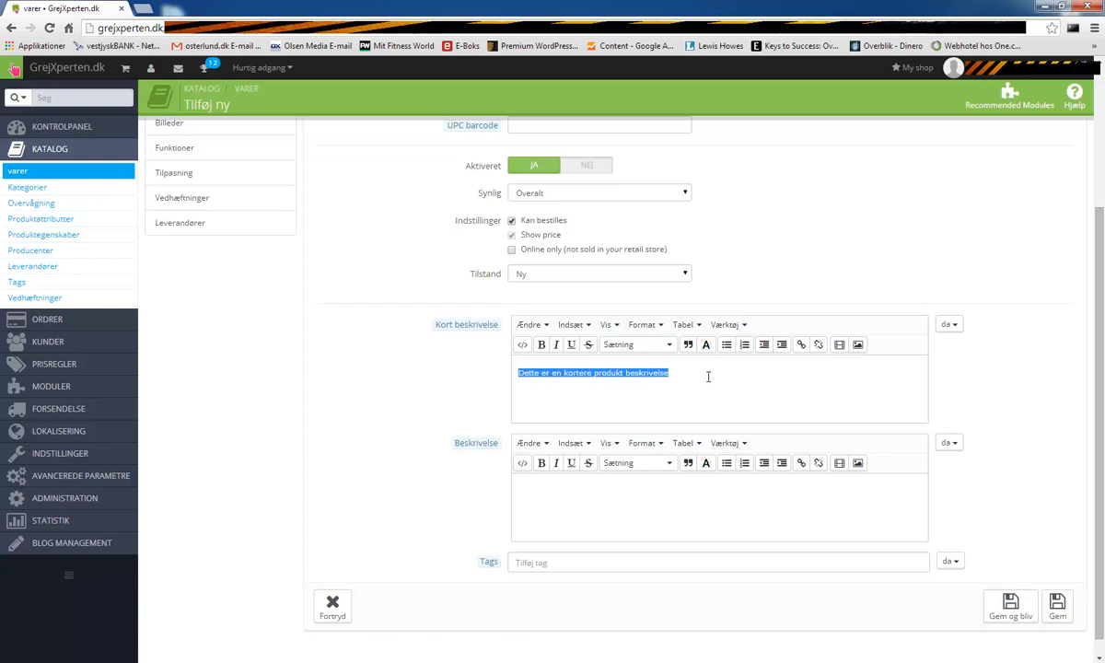
pyautogui.click(708, 376)
pyautogui.write('.....')
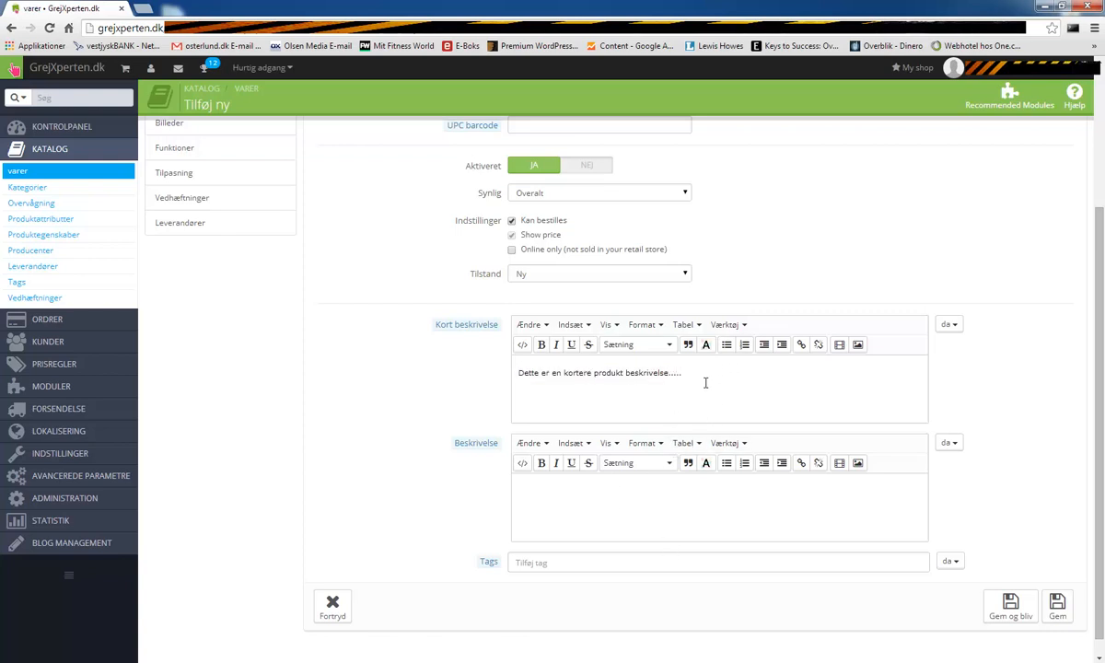
pyautogui.moveTo(706, 382); pyautogui.dragTo(469, 362)
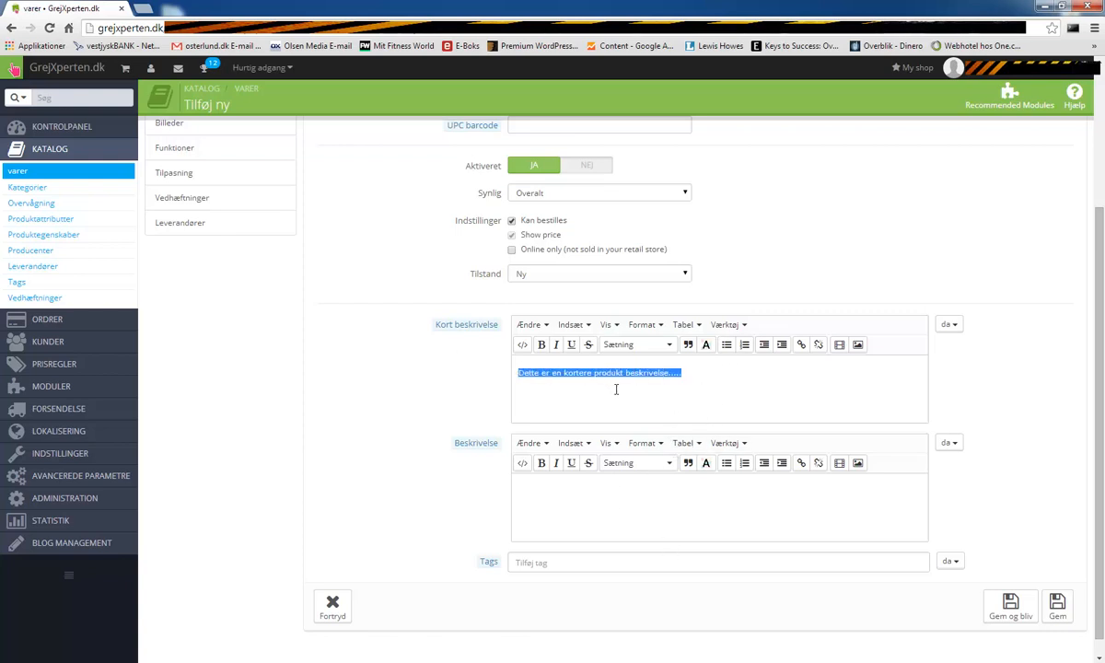
# - Paste several copies of the short description text into the Beskrivelse editor
pyautogui.click(645, 503)
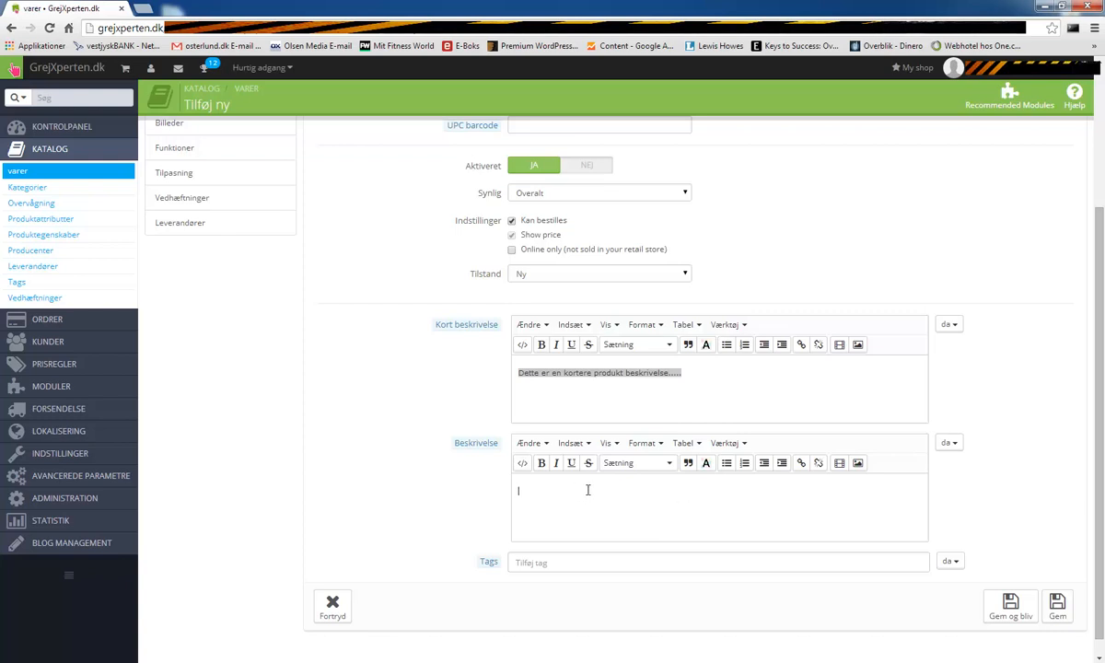
pyautogui.hotkey('ctrl', 'v')
pyautogui.hotkey('ctrl', 'v')
pyautogui.hotkey('ctrl', 'v')
pyautogui.hotkey('ctrl', 'v')
pyautogui.hotkey('ctrl', 'v')
pyautogui.hotkey('ctrl', 'v')
pyautogui.hotkey('ctrl', 'v')
pyautogui.hotkey('ctrl', 'v')
pyautogui.hotkey('ctrl', 'v')
pyautogui.hotkey('ctrl', 'v')
pyautogui.hotkey('ctrl', 'v')
pyautogui.hotkey('ctrl', 'v')
pyautogui.hotkey('ctrl', 'v')
pyautogui.hotkey('ctrl', 'v')
pyautogui.hotkey('ctrl', 'v')
pyautogui.hotkey('ctrl', 'v')
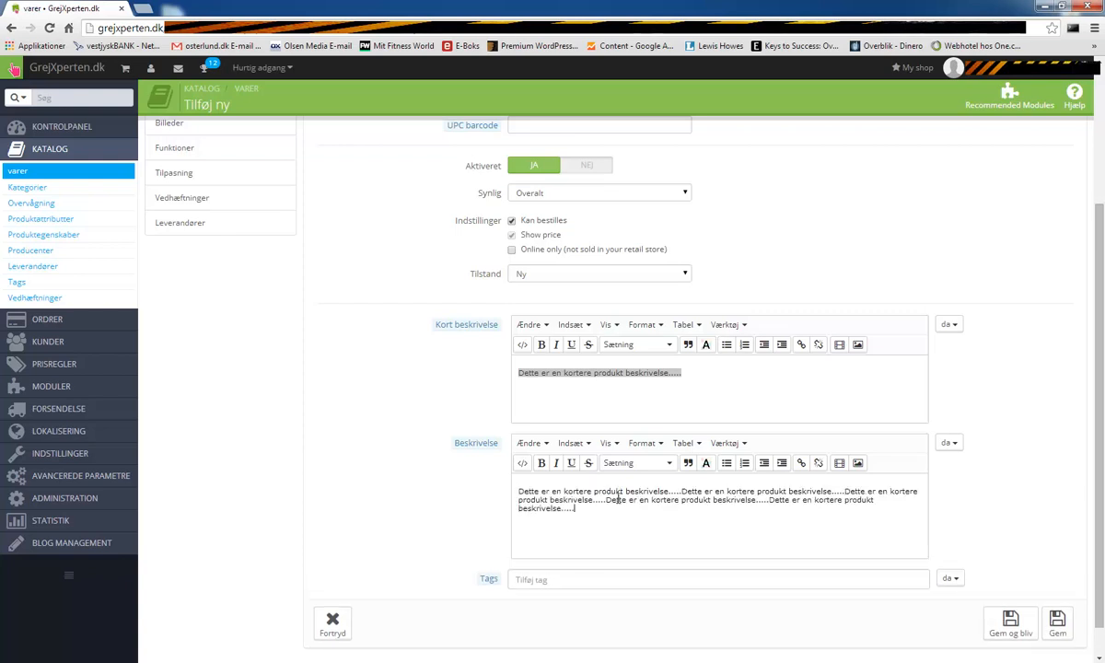
pyautogui.hotkey('ctrl', 'v')
pyautogui.hotkey('ctrl', 'v')
pyautogui.hotkey('ctrl', 'v')
pyautogui.hotkey('ctrl', 'v')
pyautogui.hotkey('ctrl', 'v')
pyautogui.hotkey('ctrl', 'v')
pyautogui.hotkey('ctrl', 'v')
pyautogui.hotkey('ctrl', 'v')
pyautogui.hotkey('ctrl', 'v')
pyautogui.hotkey('ctrl', 'v')
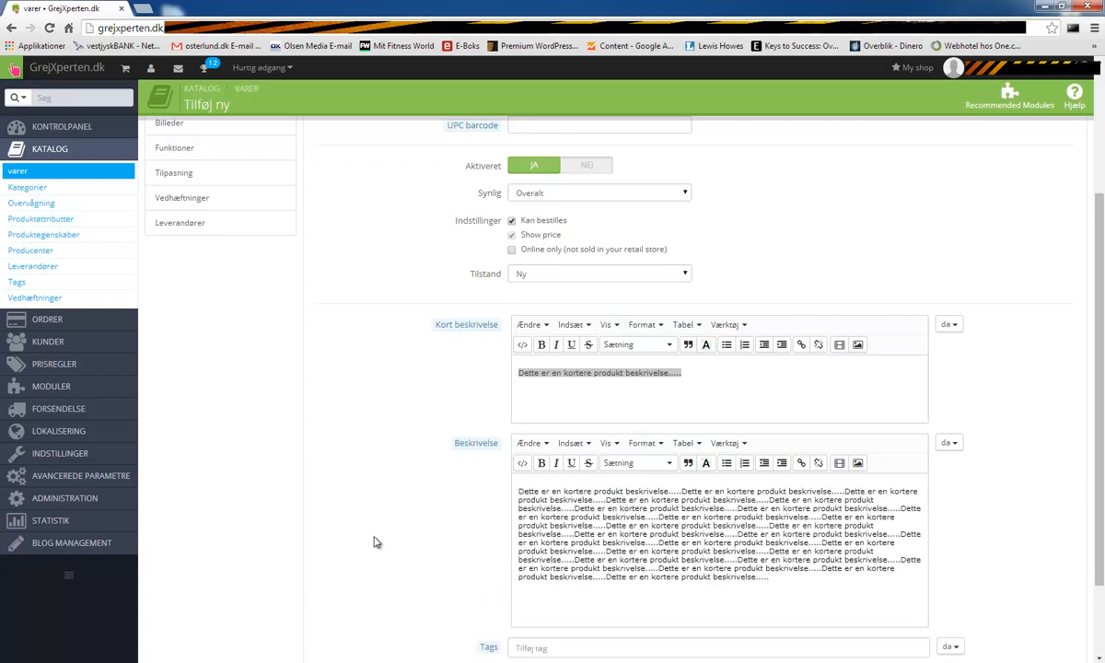
pyautogui.scroll(-2, 701, 565)
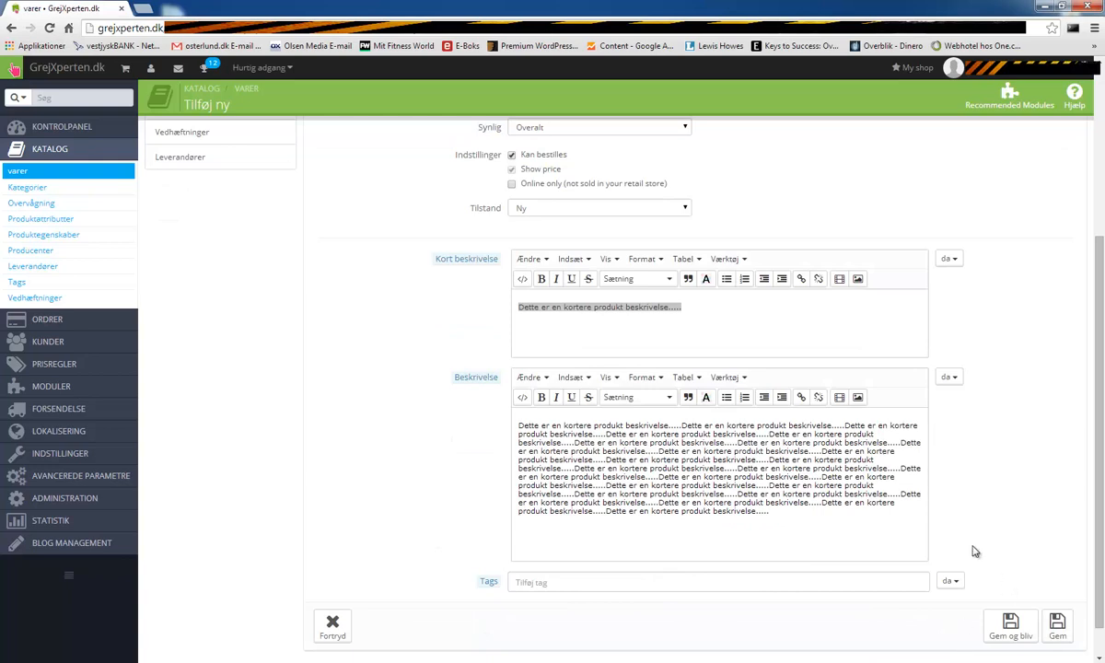
pyautogui.scroll(5, 951, 530)
pyautogui.scroll(-6, 951, 533)
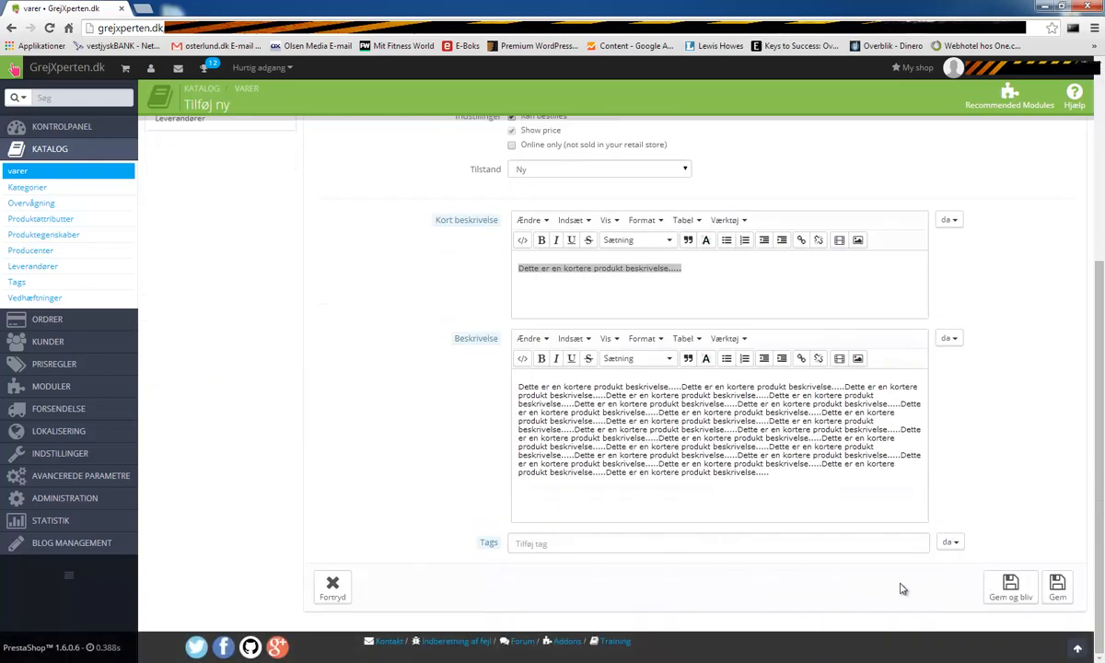
# - Save the product with Gem og bliv and check the Oprettelse succesfuld notice
pyautogui.click(1010, 590)
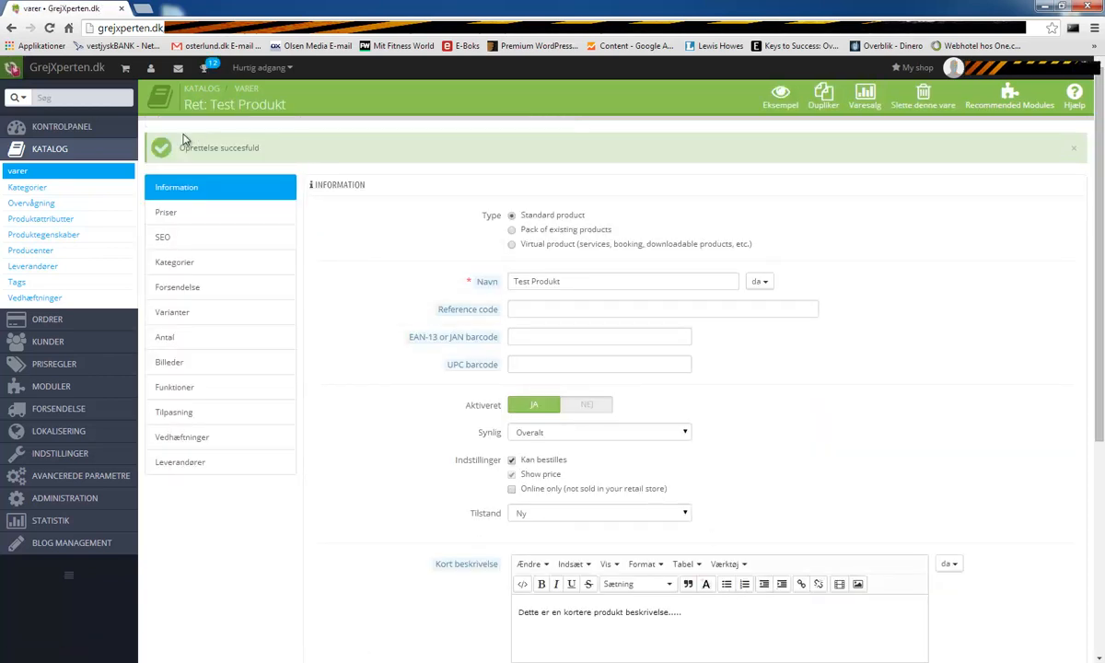
pyautogui.moveTo(184, 145); pyautogui.dragTo(313, 151)
pyautogui.click(312, 155)
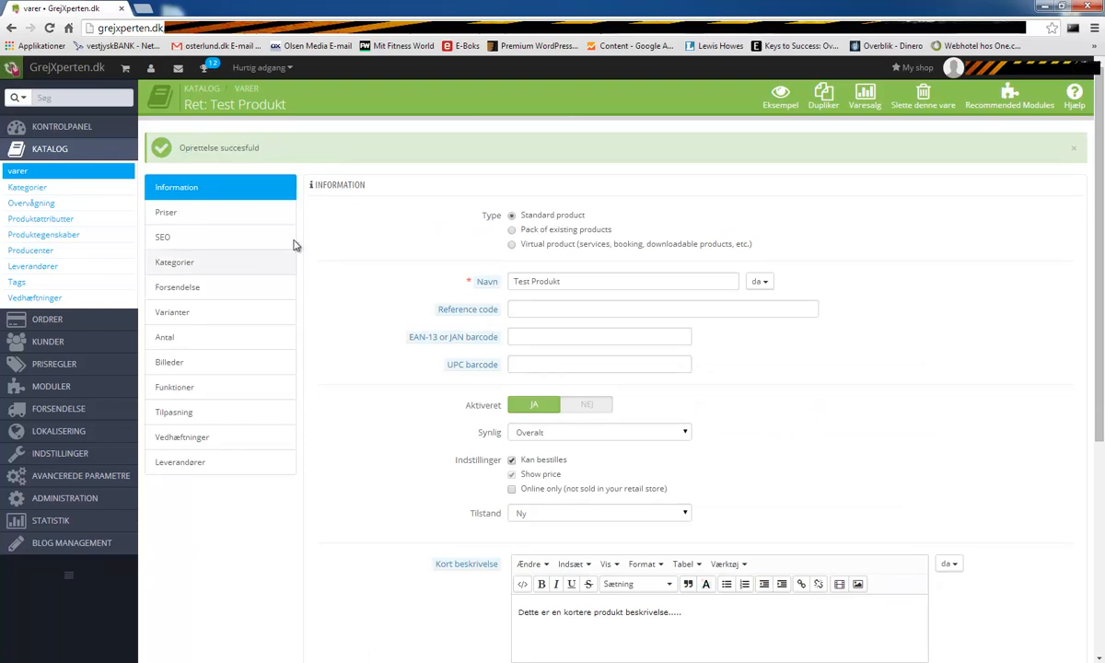
# - Set the pre-tax retail price to 125 and the wholesale price to 20
pyautogui.click(204, 212)
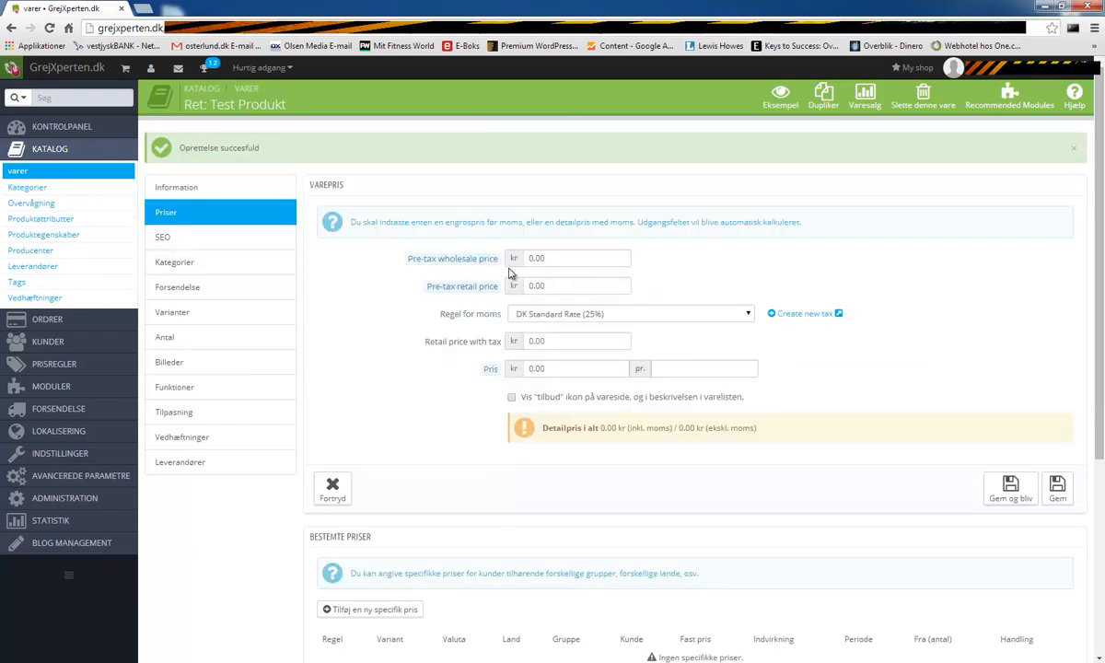
pyautogui.click(557, 287)
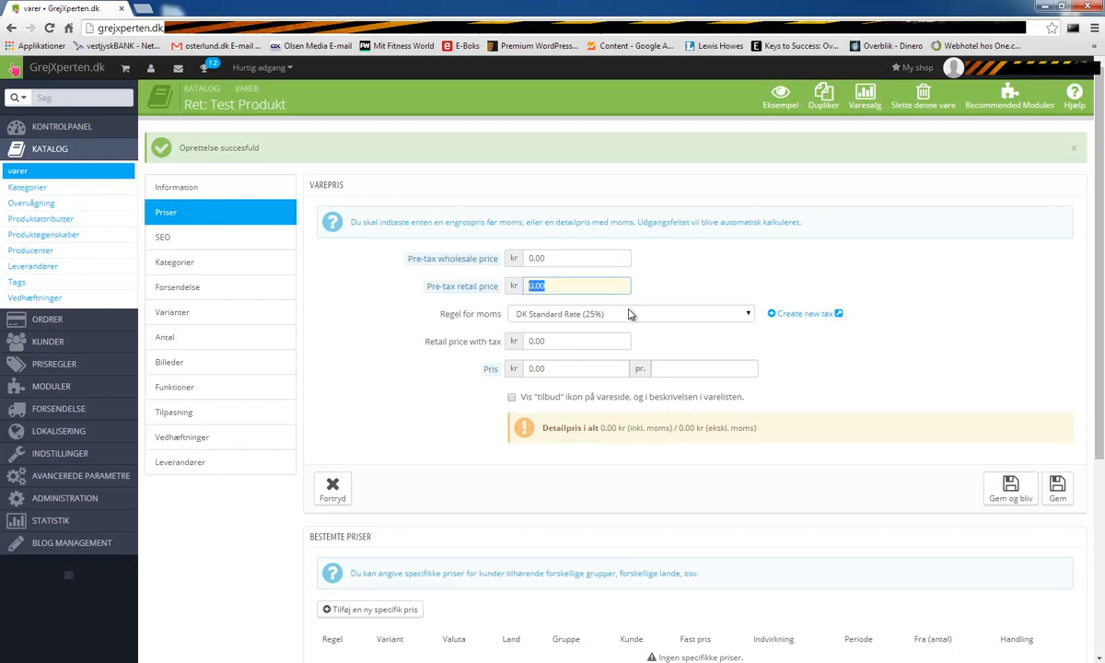
pyautogui.write('125')
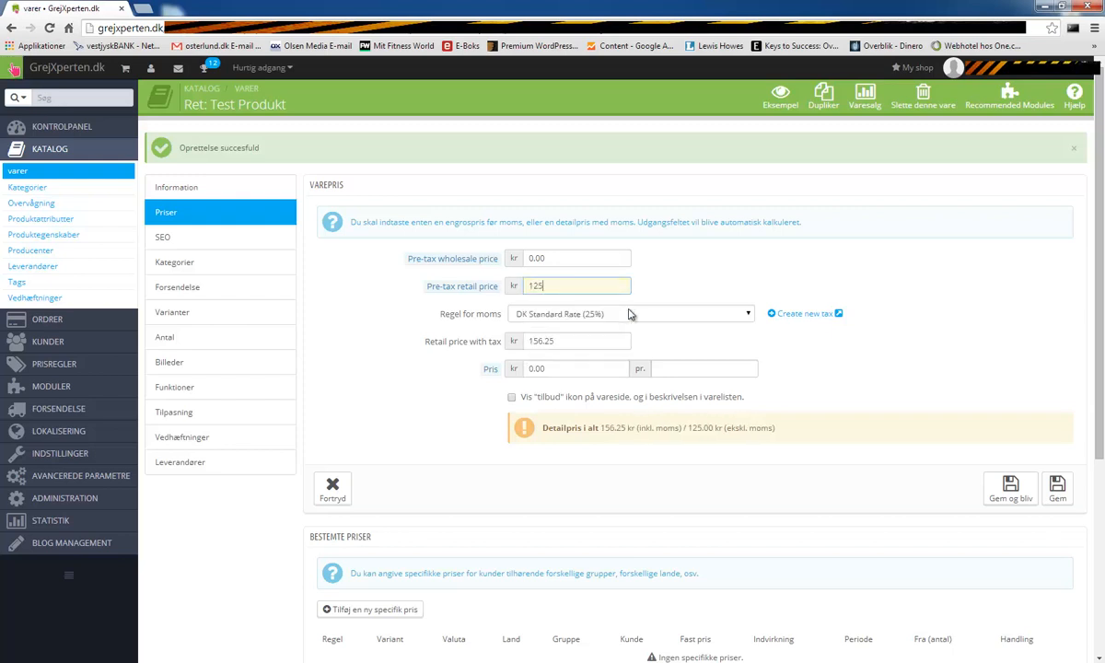
pyautogui.click(690, 289)
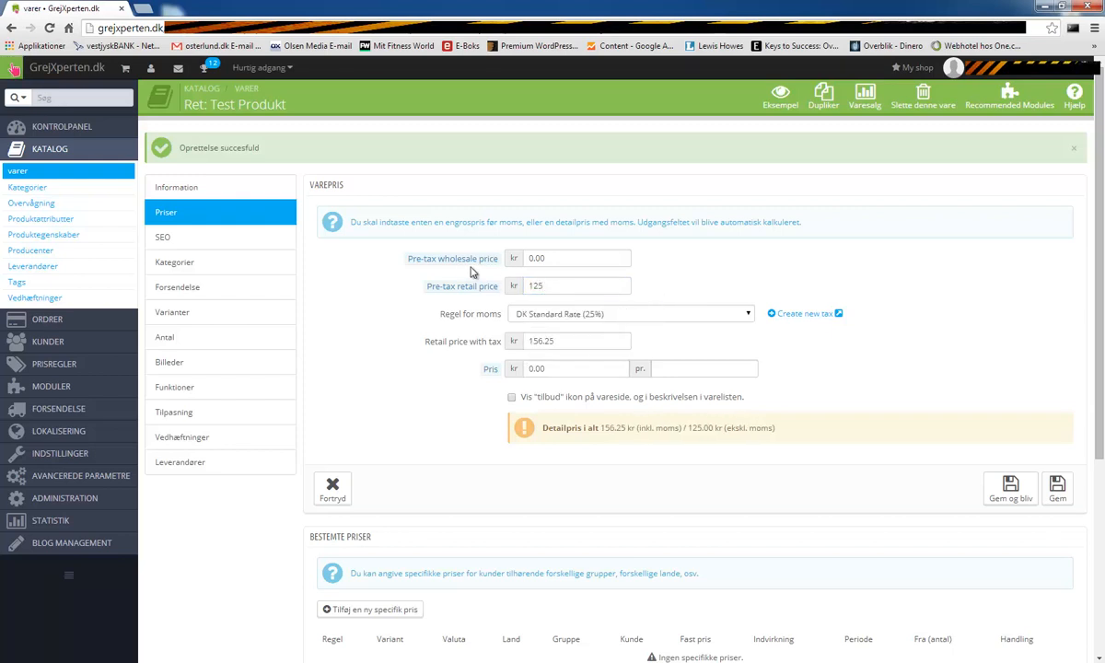
pyautogui.moveTo(445, 264)
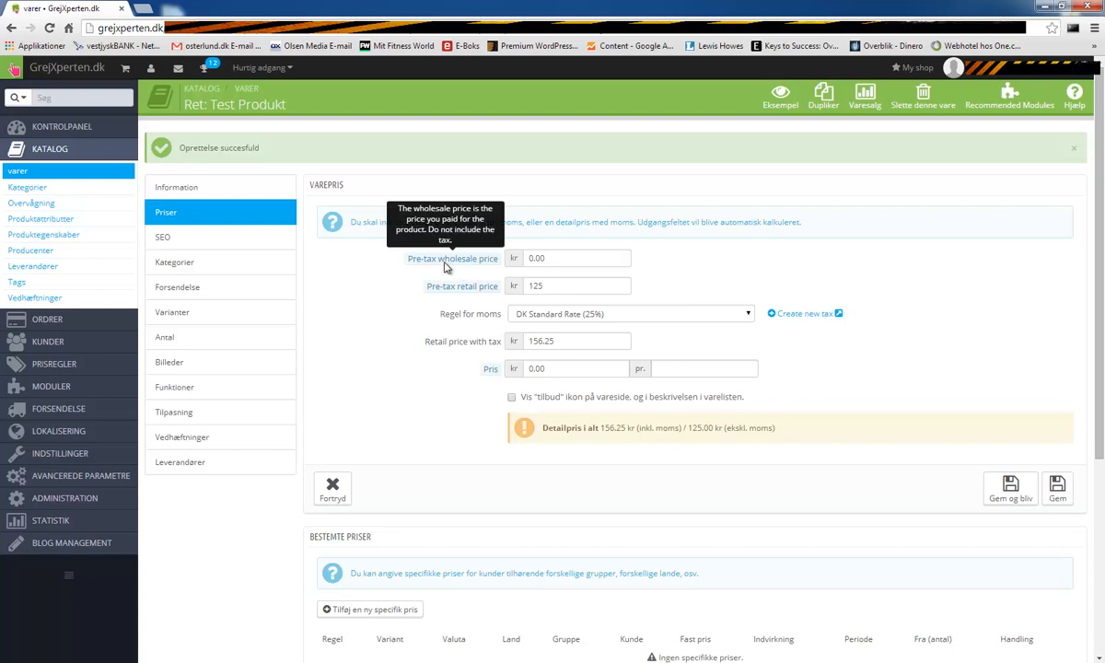
pyautogui.moveTo(514, 257); pyautogui.dragTo(505, 257)
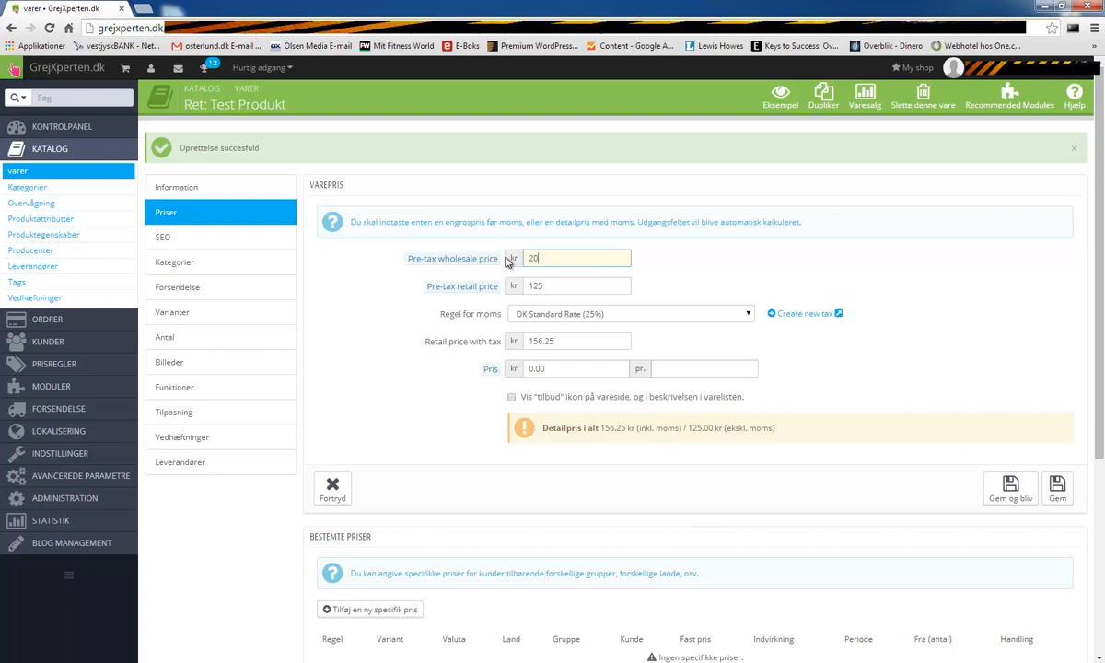
pyautogui.click(726, 265)
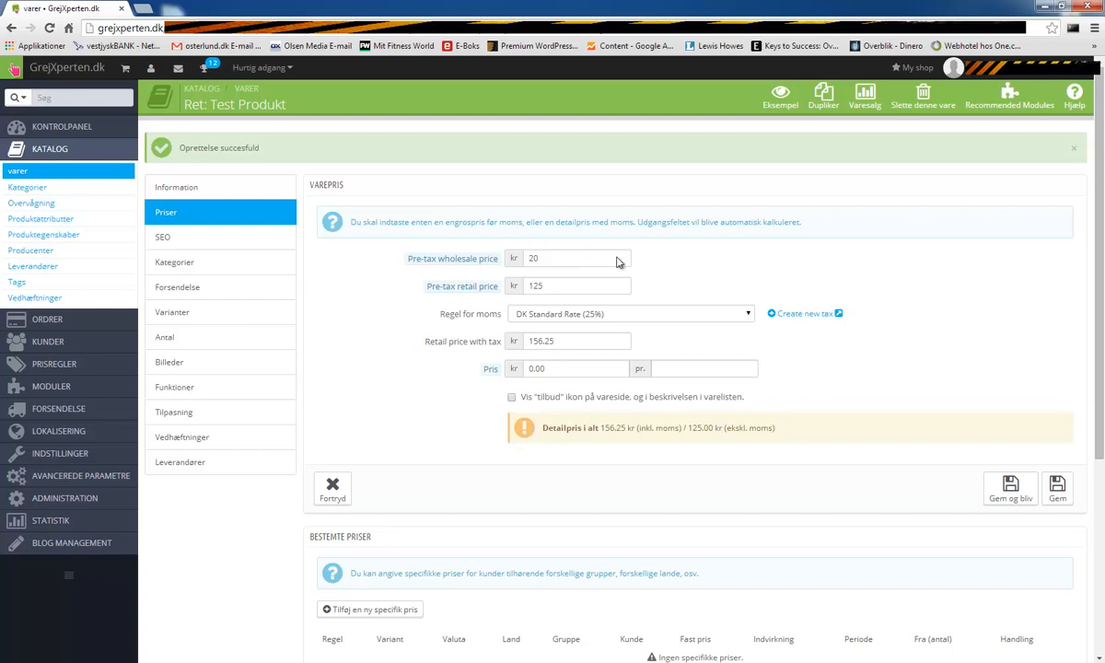
pyautogui.click(497, 291)
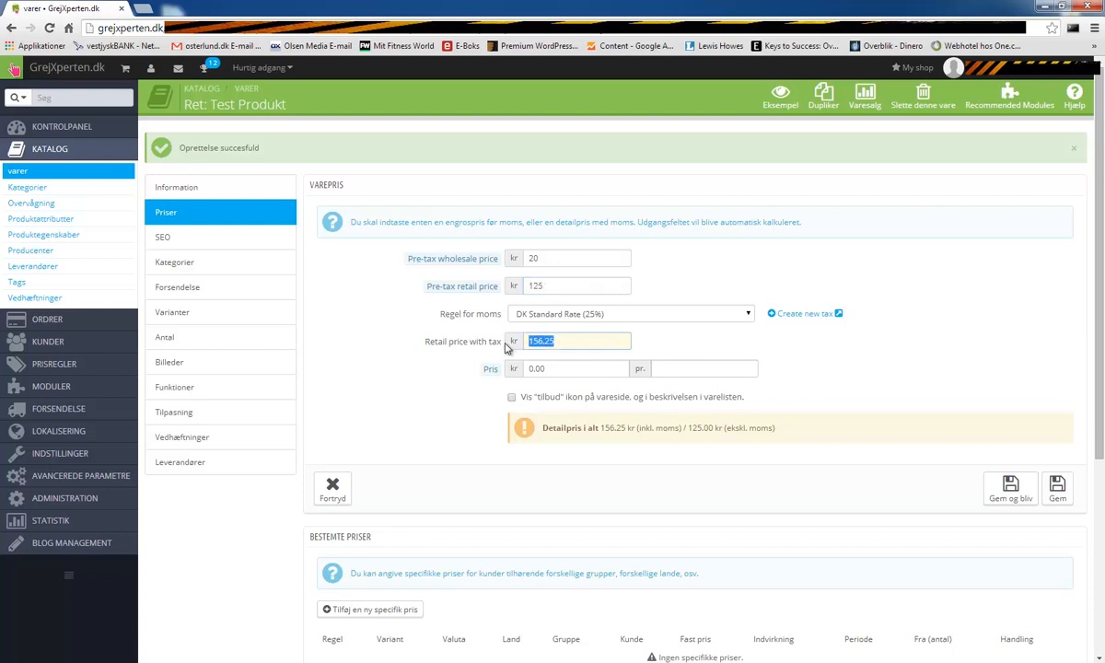
# - Keep DK Standard Rate (25%) as tax, leave the sale icon off, and save
pyautogui.click(739, 316)
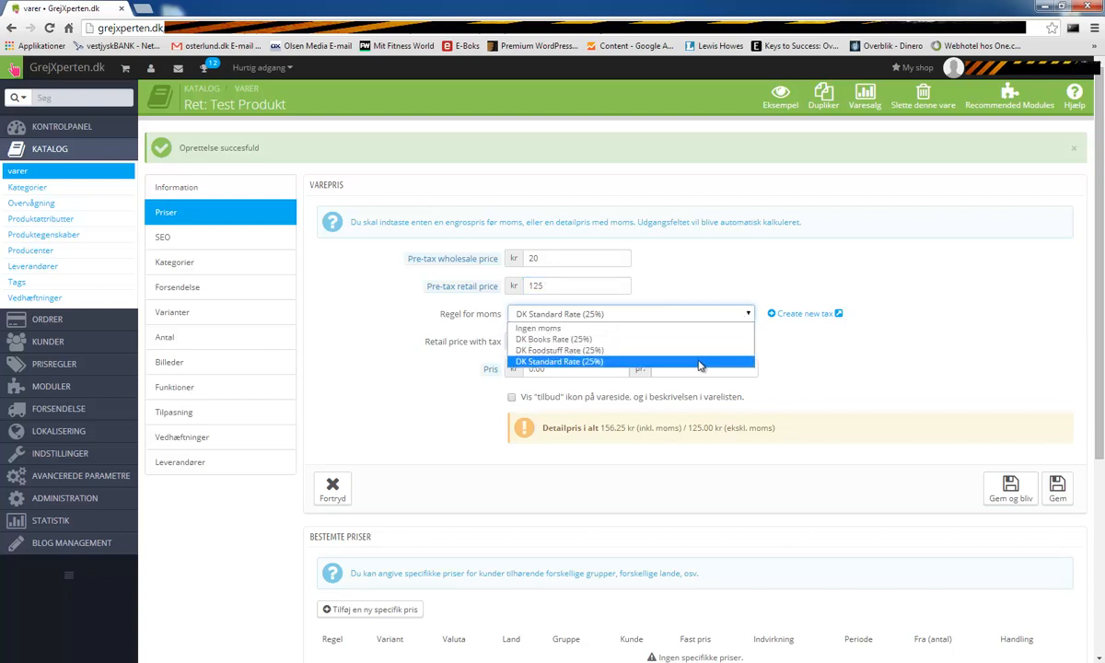
pyautogui.click(843, 379)
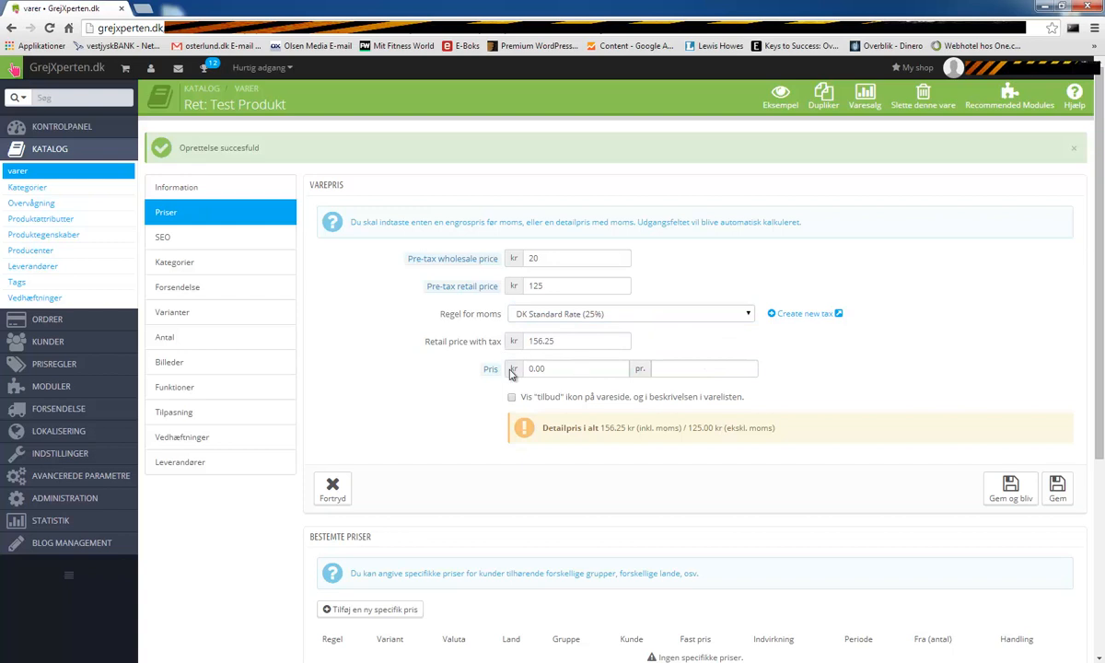
pyautogui.press('Tab')
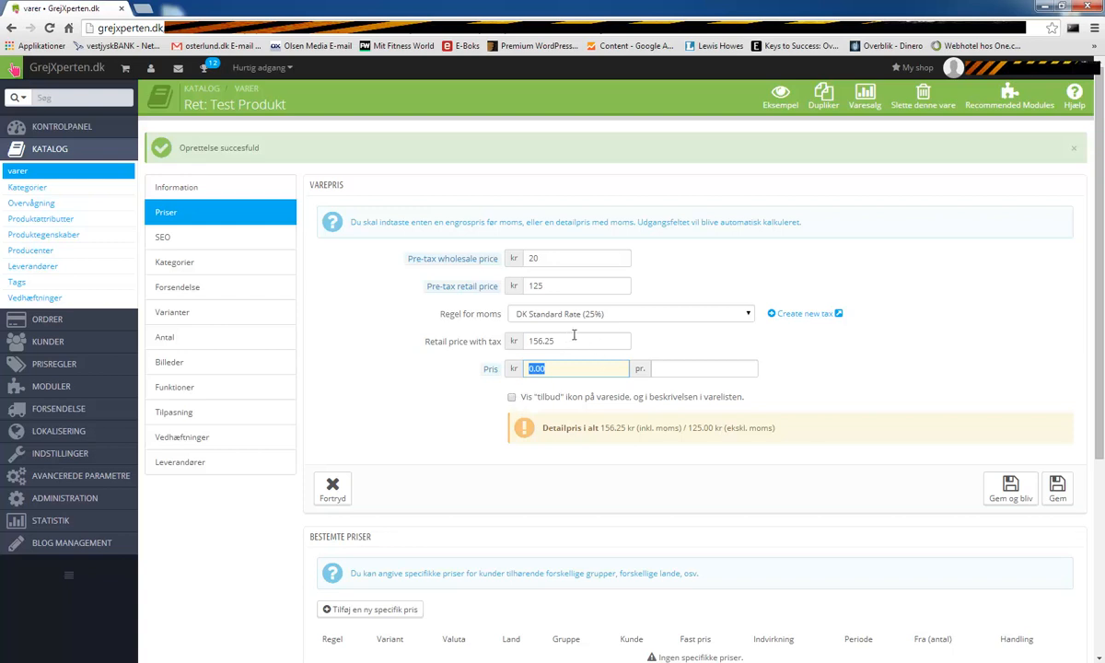
pyautogui.click(511, 398)
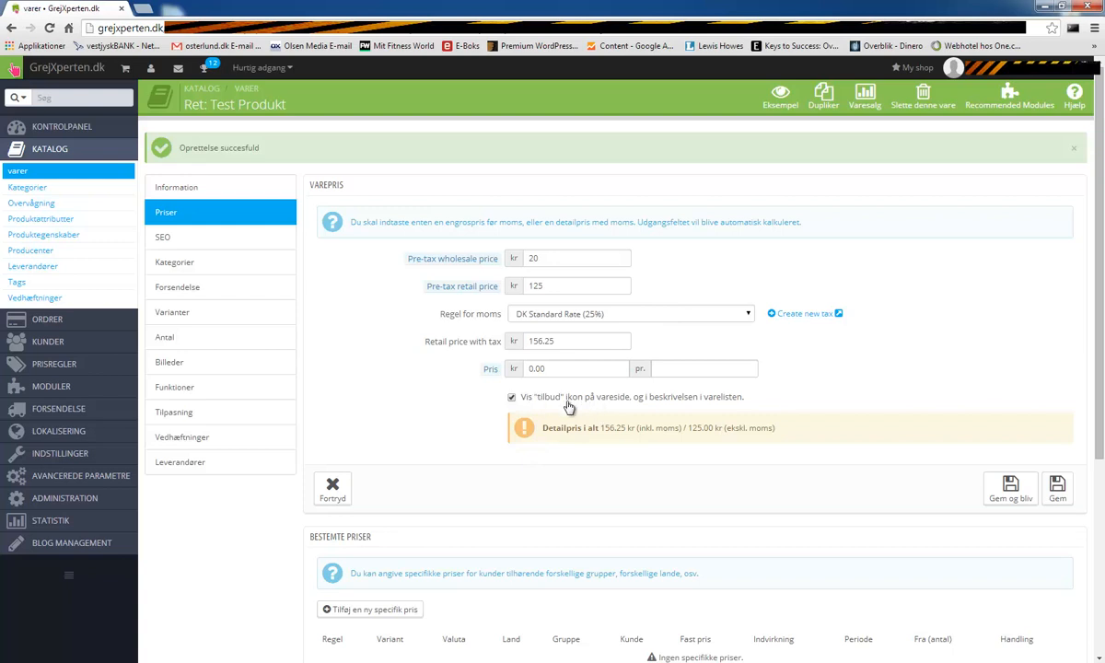
pyautogui.click(511, 399)
pyautogui.scroll(-2, 691, 515)
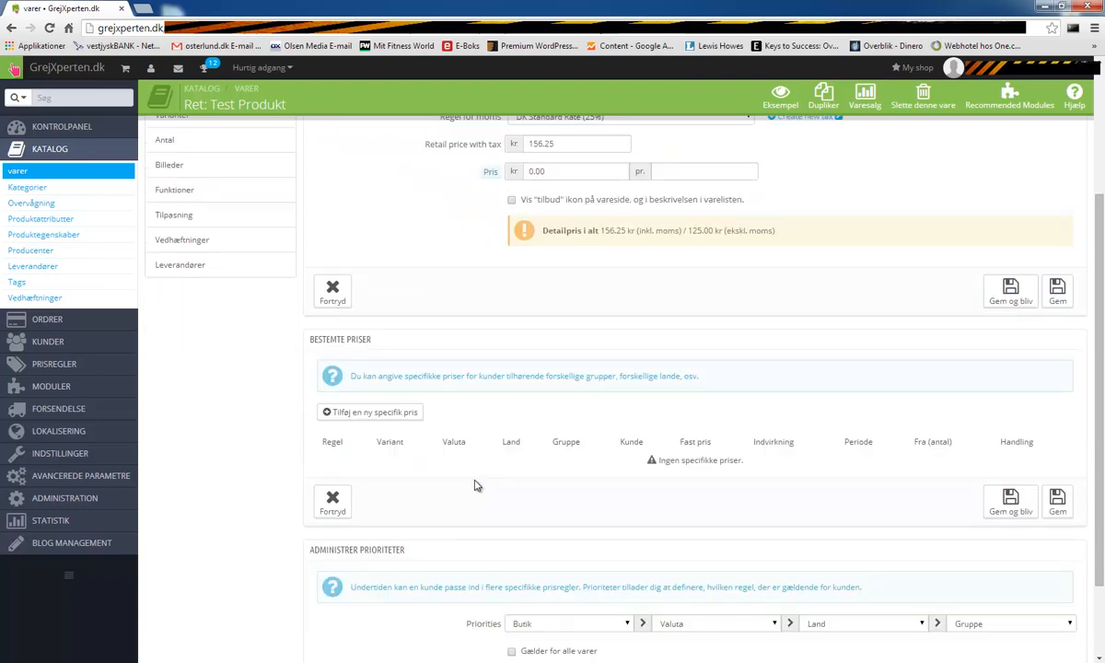
pyautogui.scroll(-1, 477, 486)
pyautogui.scroll(-1, 497, 479)
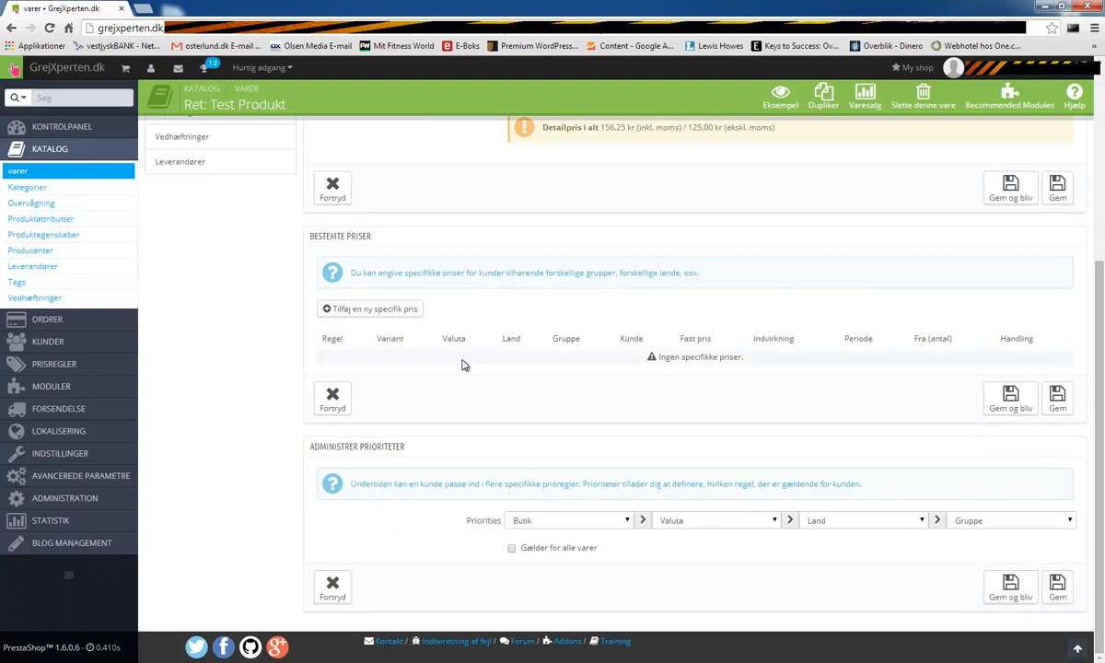
pyautogui.scroll(3, 627, 429)
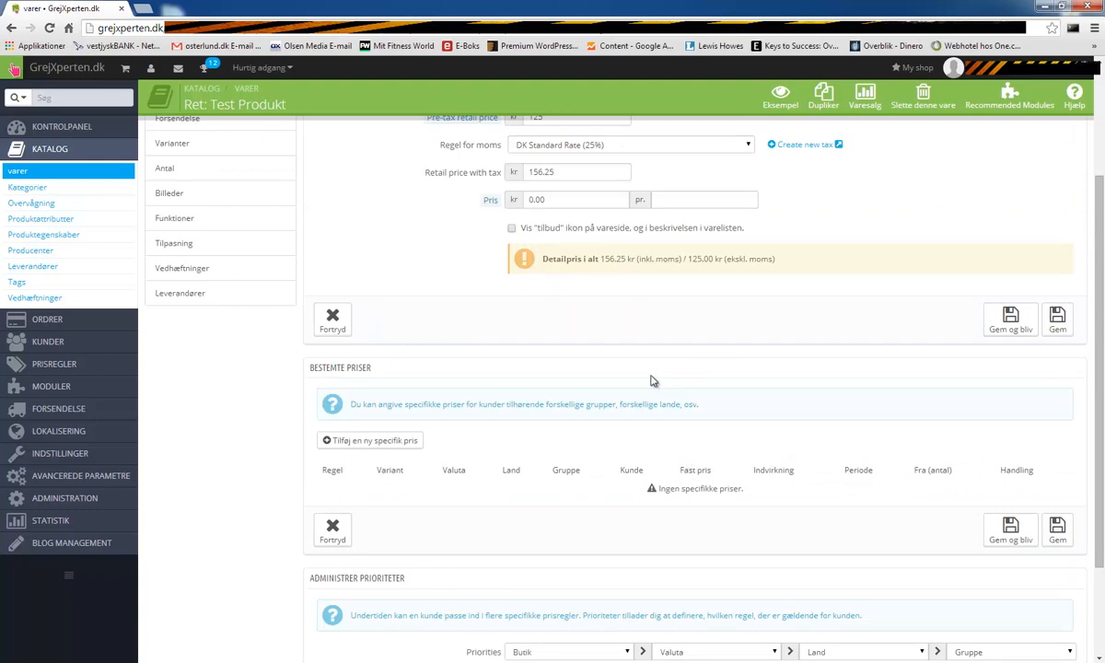
pyautogui.scroll(3, 617, 405)
pyautogui.scroll(-4, 617, 429)
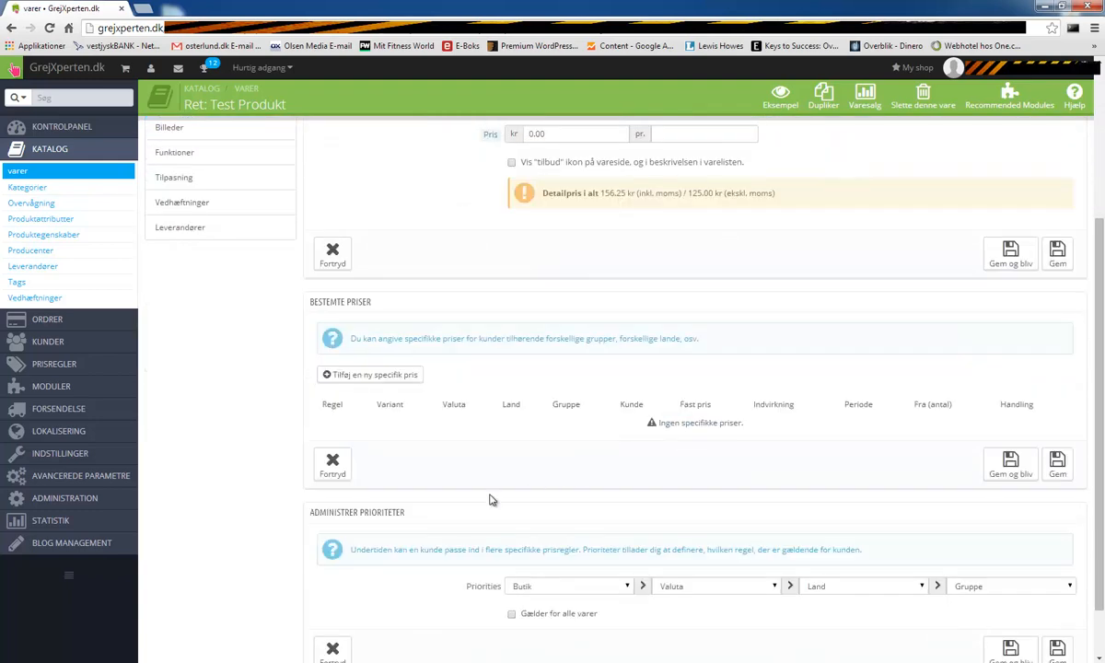
pyautogui.scroll(3, 698, 293)
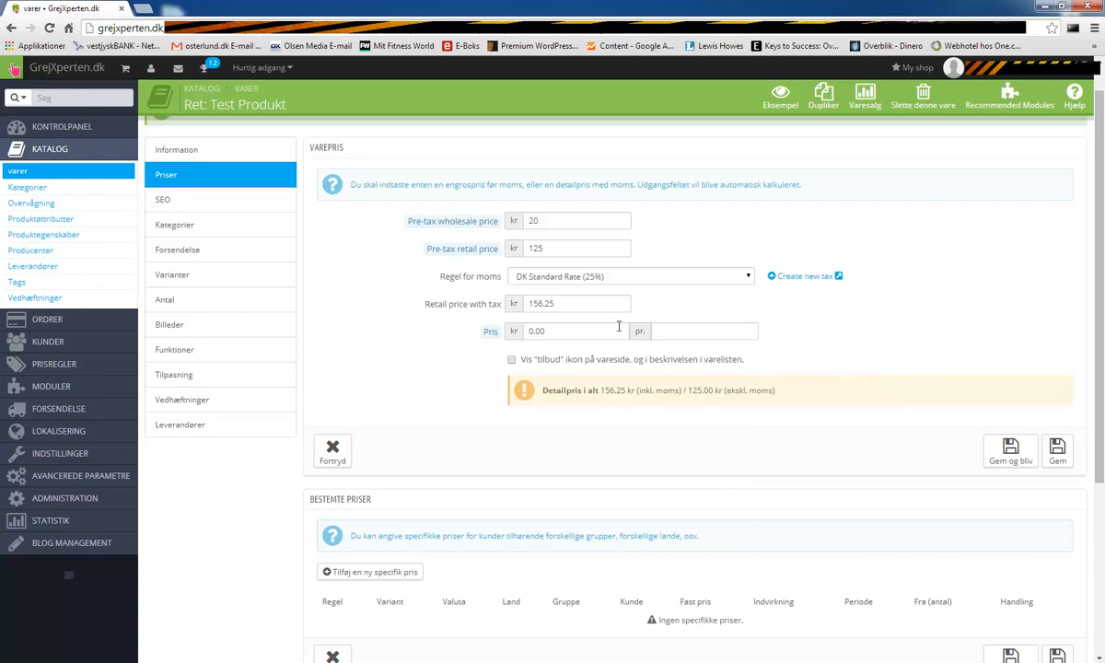
pyautogui.click(1010, 461)
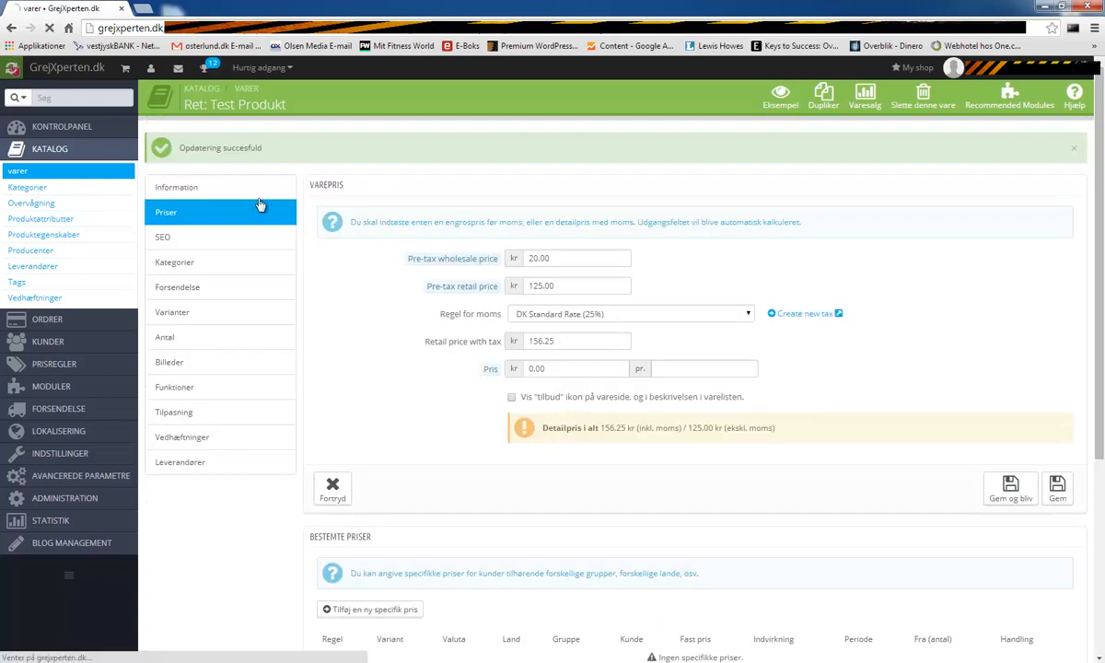
# - Inspect the SEO tab's friendly URL and the preview product link
pyautogui.click(209, 240)
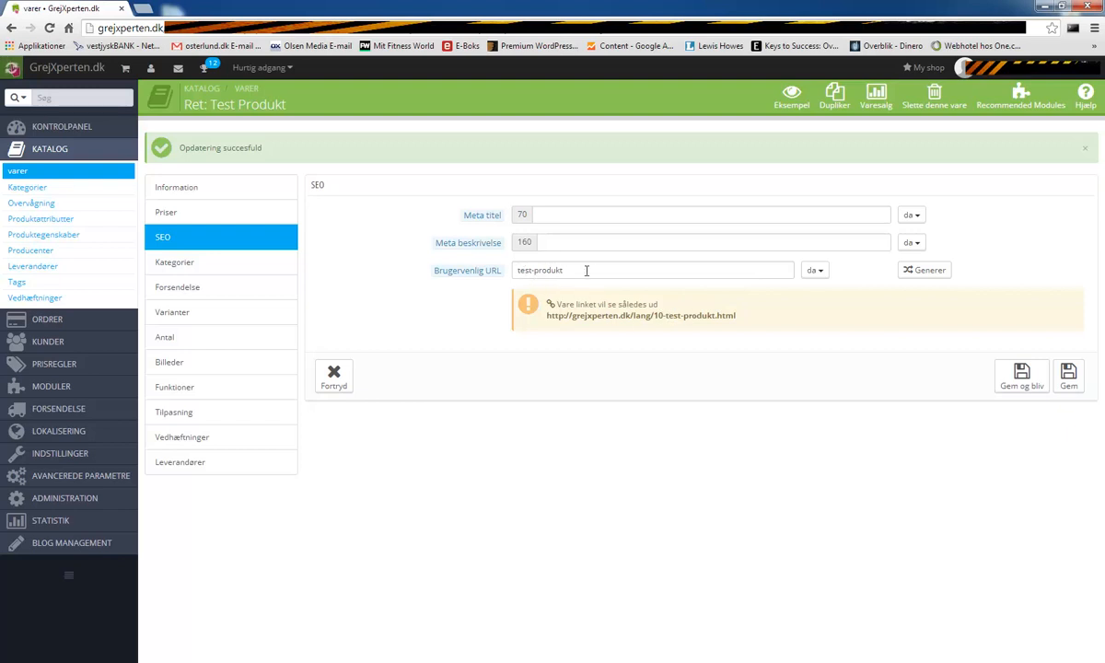
pyautogui.moveTo(592, 270); pyautogui.dragTo(494, 272)
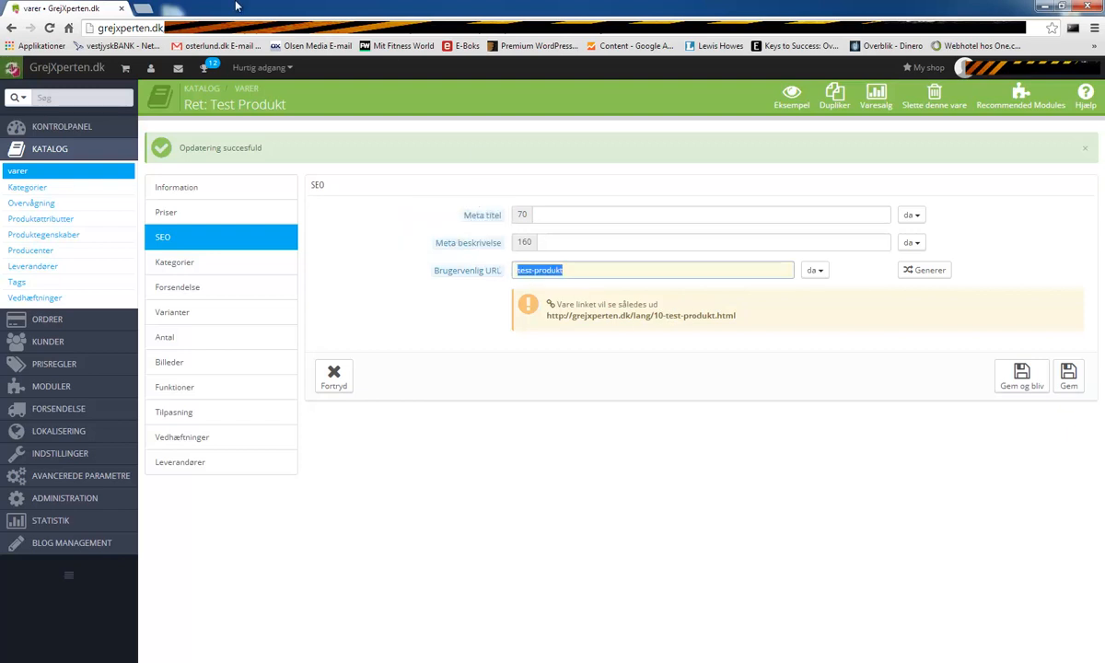
pyautogui.click(485, 31)
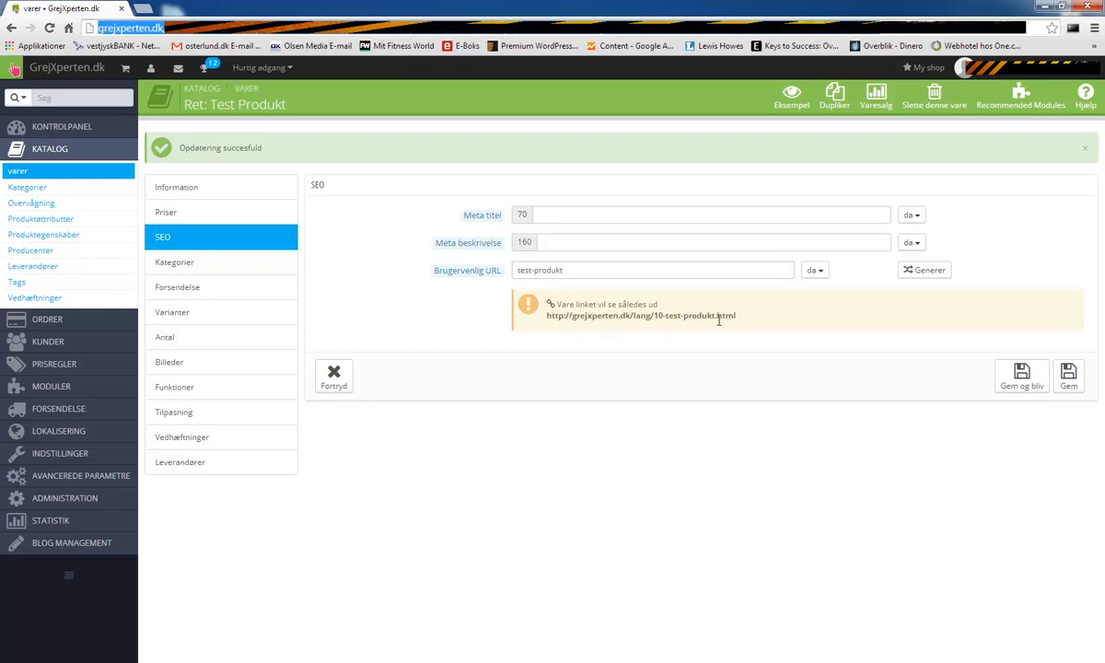
pyautogui.moveTo(741, 319); pyautogui.dragTo(659, 305)
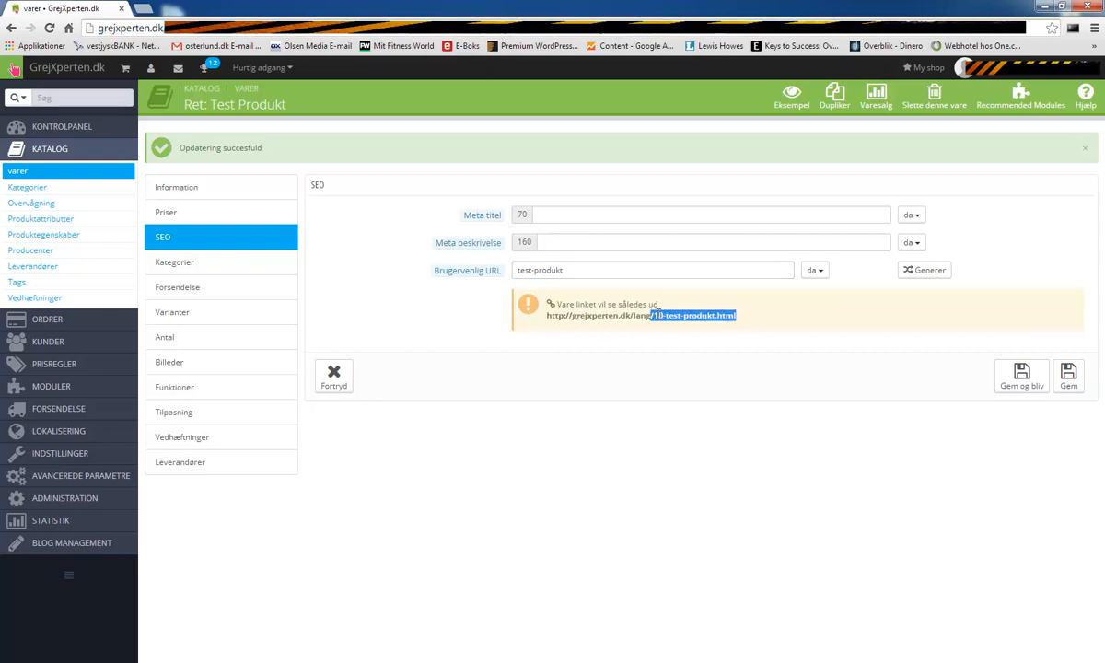
pyautogui.click(708, 327)
pyautogui.moveTo(546, 315); pyautogui.dragTo(729, 314)
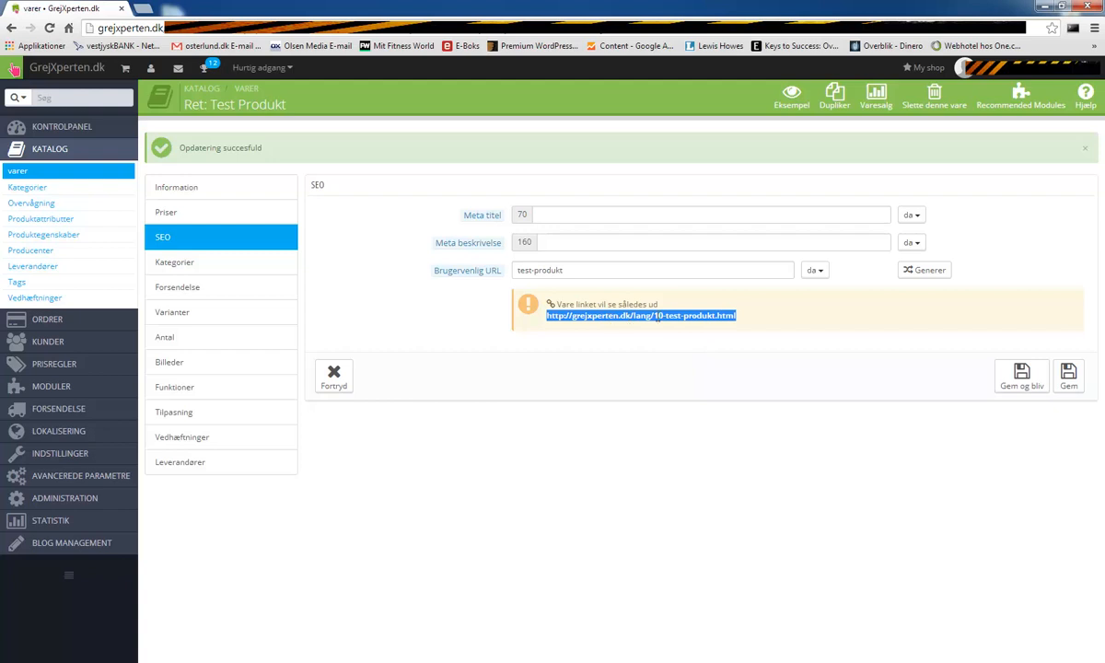
pyautogui.moveTo(737, 316); pyautogui.dragTo(538, 316)
pyautogui.click(647, 337)
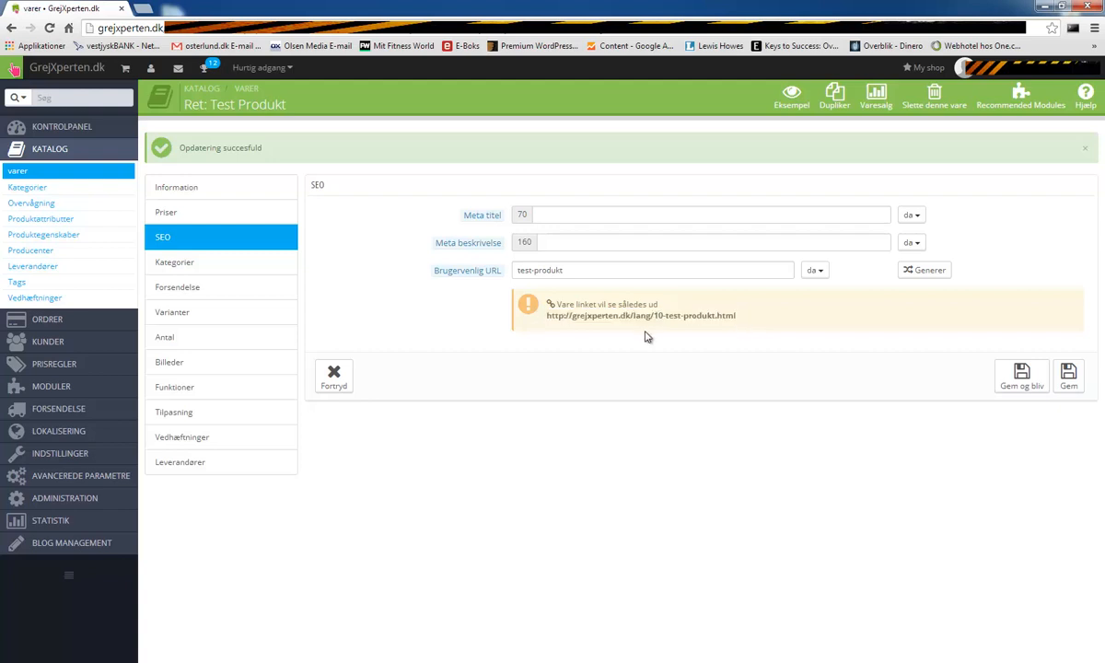
pyautogui.doubleClick(592, 304)
pyautogui.click(730, 334)
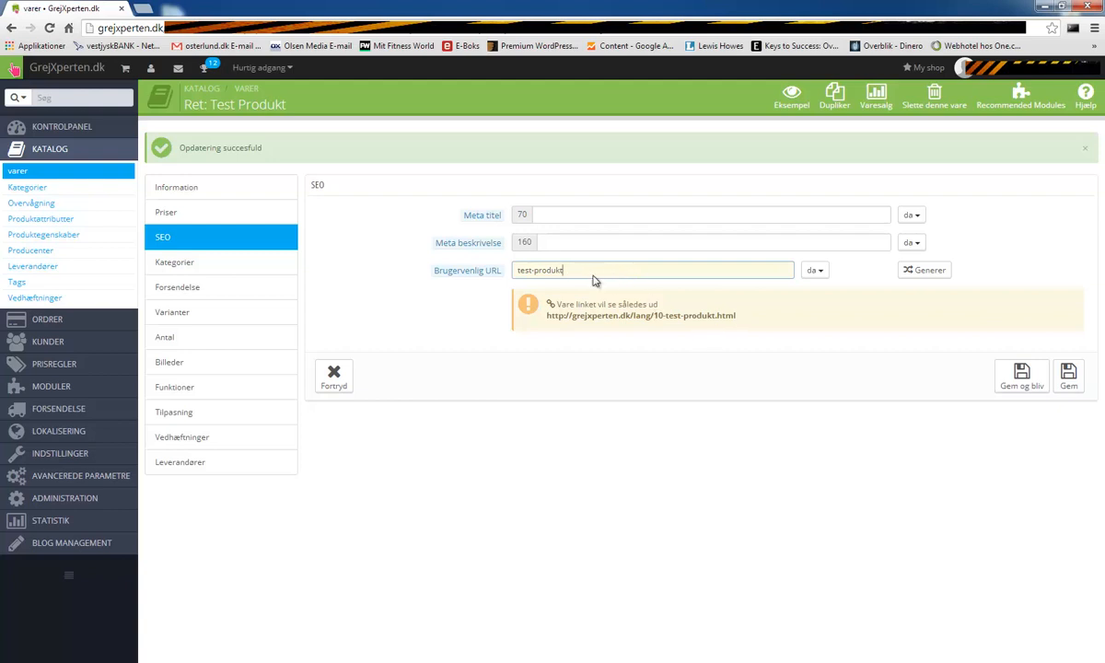
# - Remove the extra digits, regenerate the friendly URL as test-produkt, and save
pyautogui.write('123123123123')
pyautogui.moveTo(563, 270); pyautogui.dragTo(697, 274)
pyautogui.press('BackSpace')
pyautogui.click(925, 273)
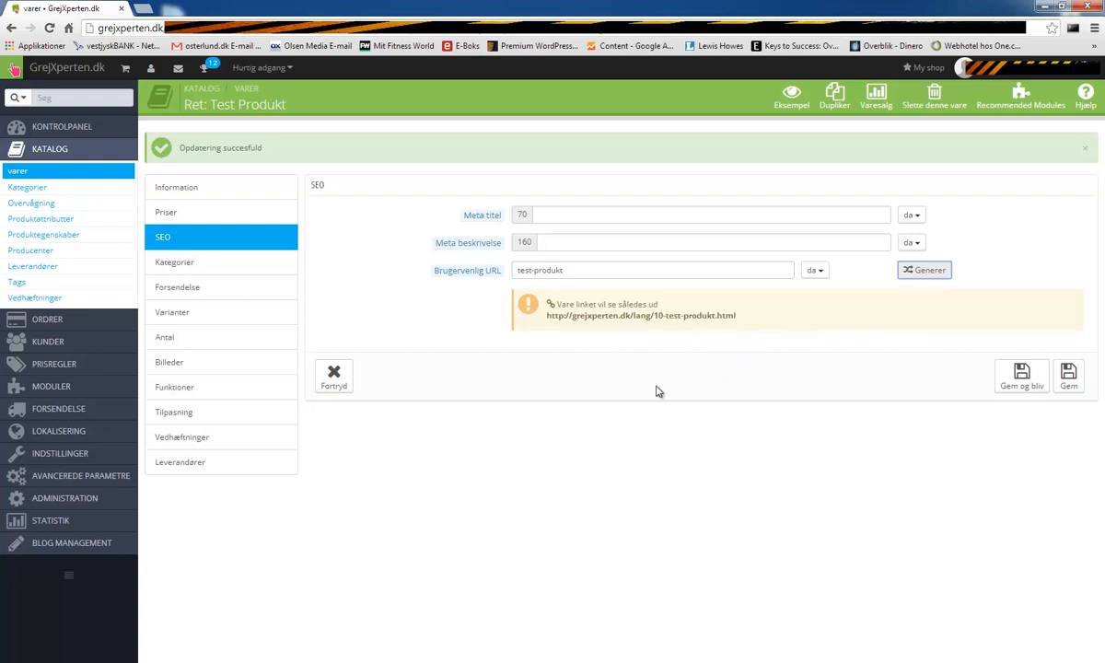
pyautogui.click(1033, 385)
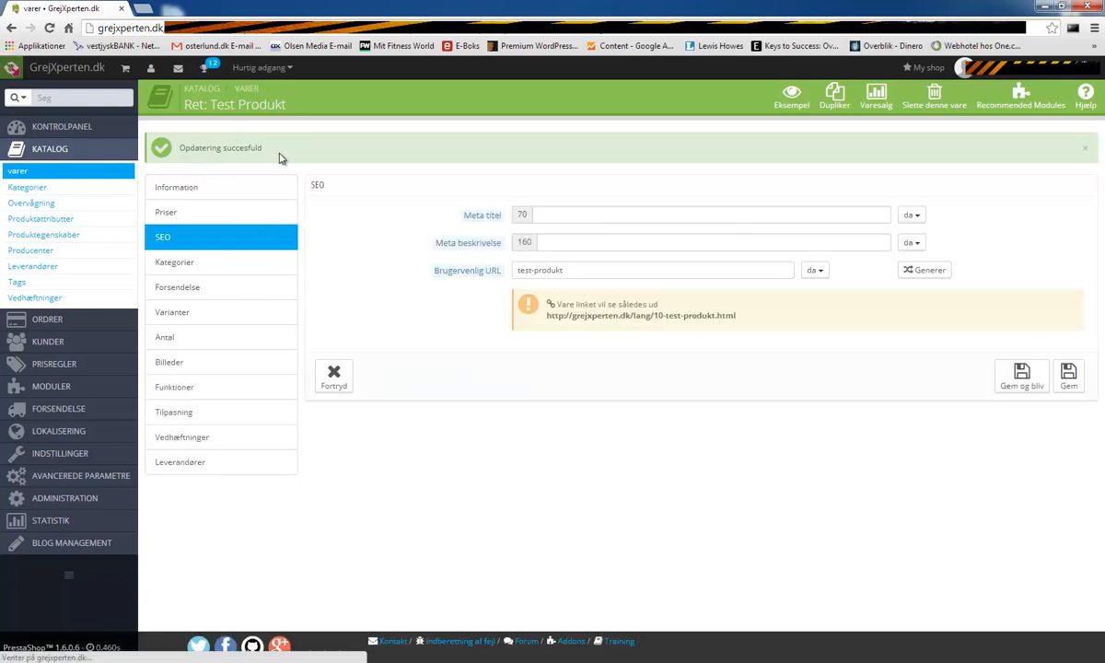
# - Expand the category tree and tick Flueliner Og Flueforfang til kysten, leaving Kystfiskeri and Geddefiskeri unticked
pyautogui.click(183, 266)
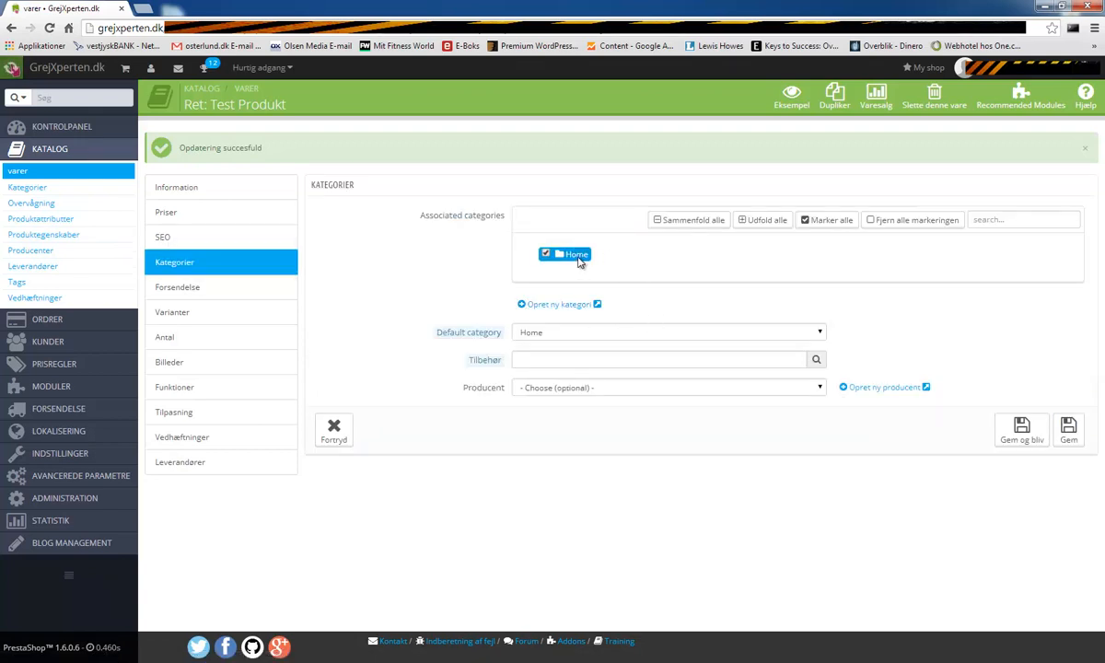
pyautogui.click(768, 225)
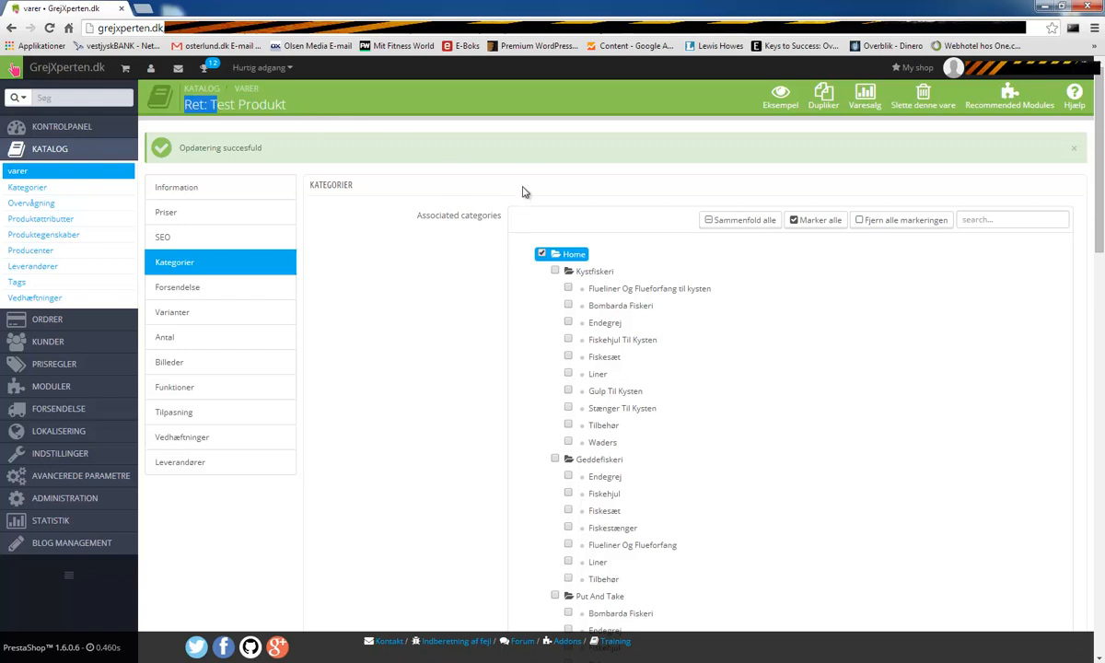
pyautogui.click(555, 271)
pyautogui.click(567, 288)
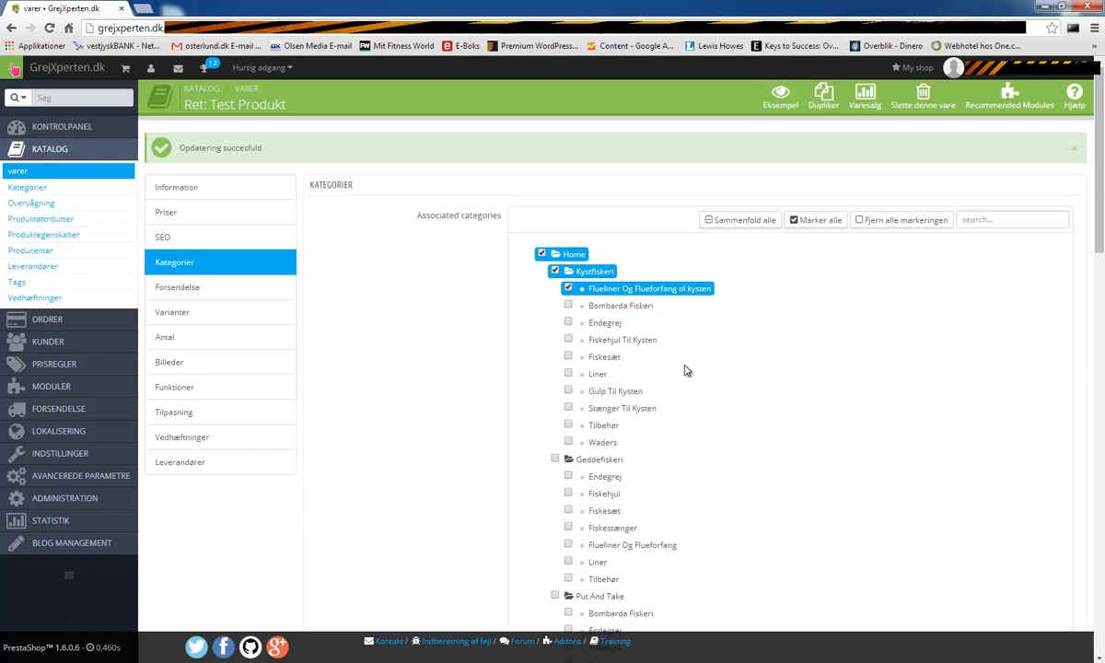
pyautogui.scroll(-1, 661, 391)
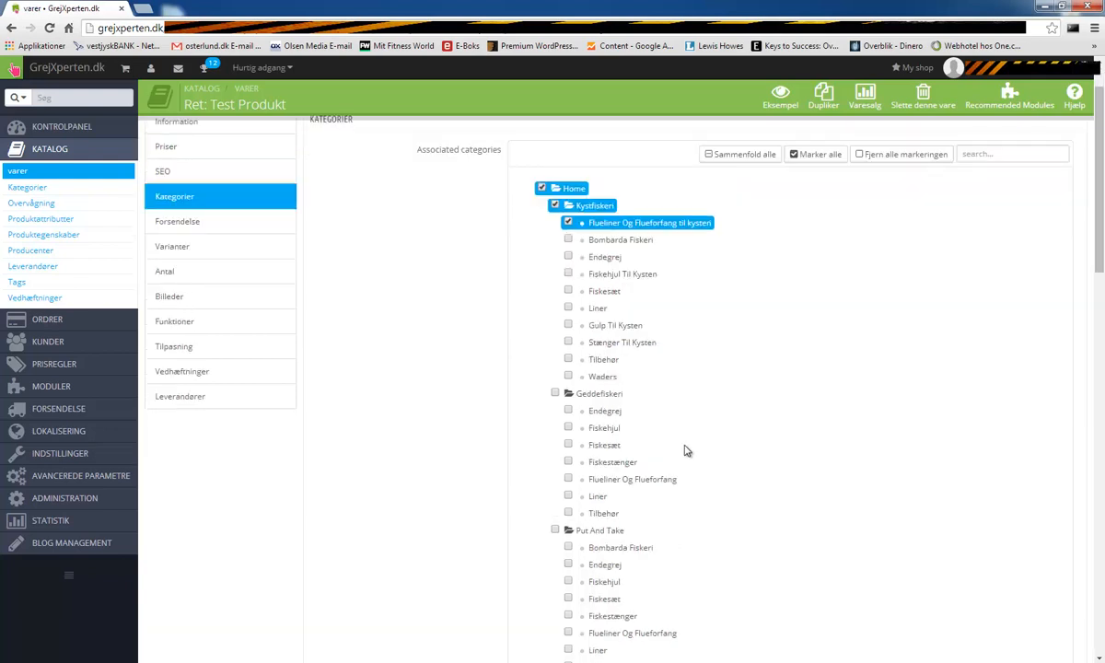
pyautogui.click(555, 394)
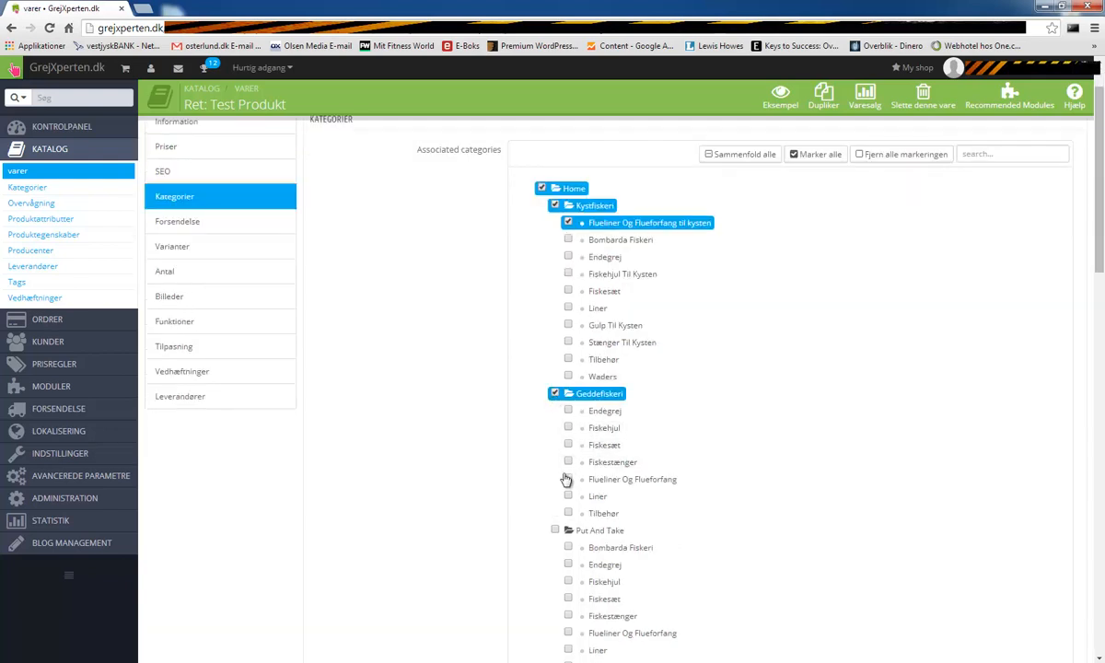
pyautogui.click(556, 394)
pyautogui.click(556, 205)
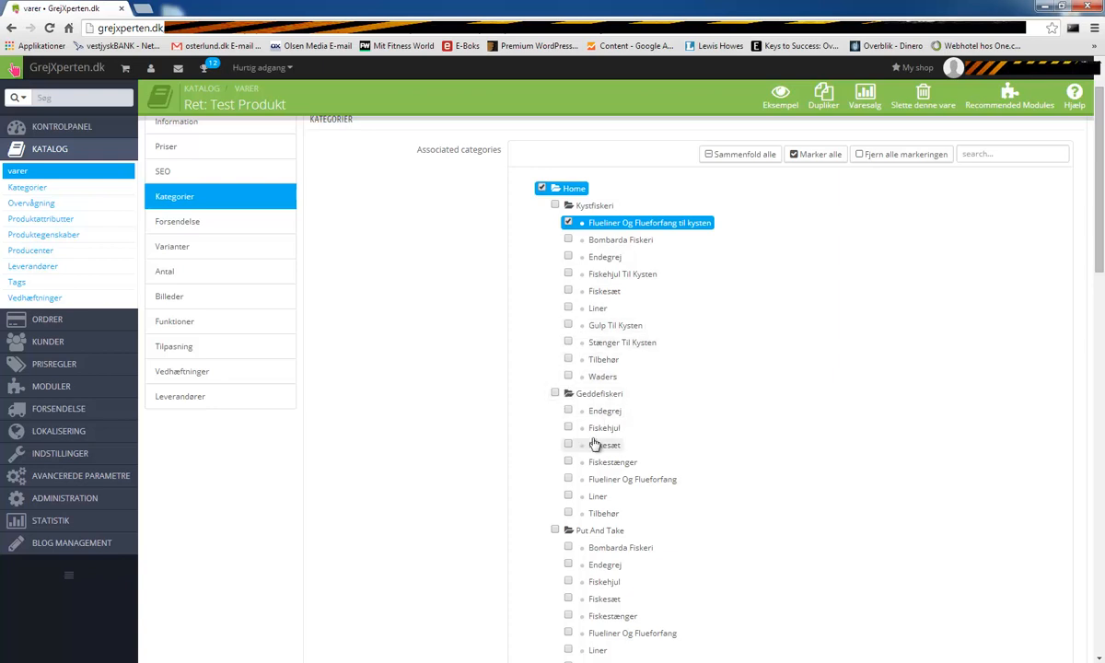
# - Tick Fiskestænger, Bombarda Fiskeri, Put And Take's Flueliner, Å-Fiskeri's Fiskesæt and Fluefiskeri's Fluer
pyautogui.scroll(-1, 570, 451)
pyautogui.click(568, 396)
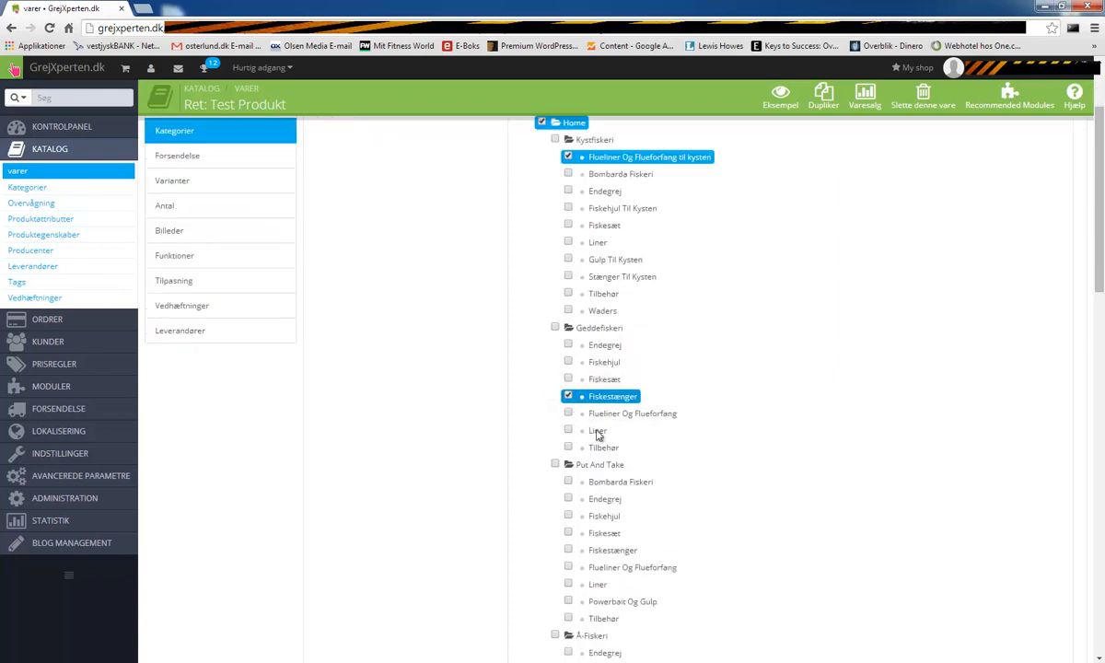
pyautogui.click(568, 482)
pyautogui.click(568, 174)
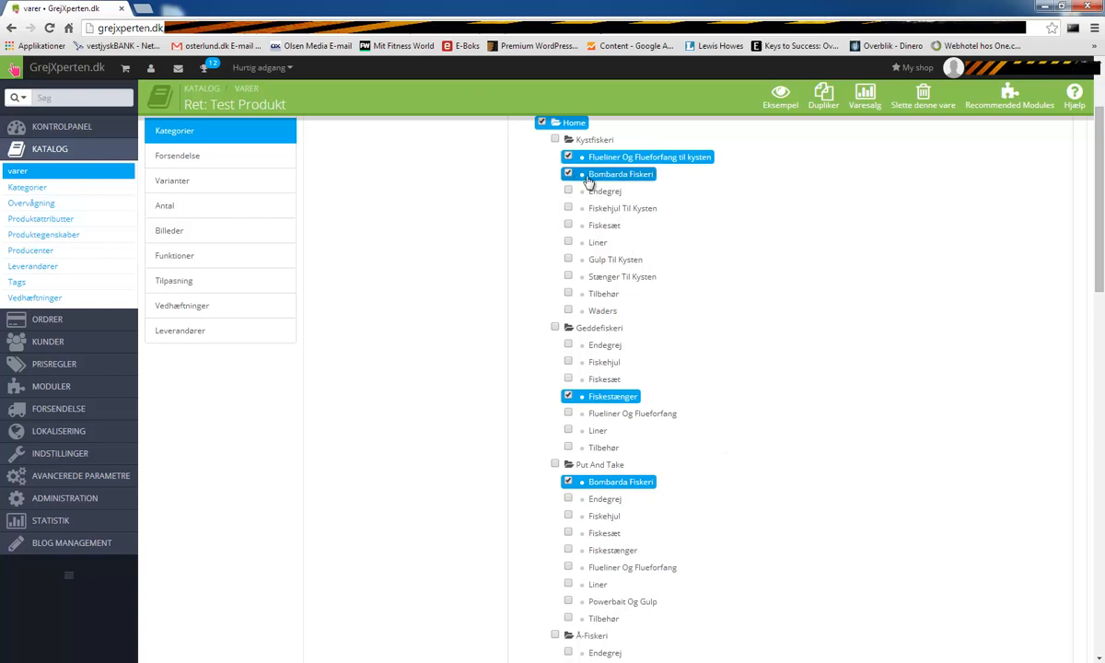
pyautogui.scroll(-2, 764, 460)
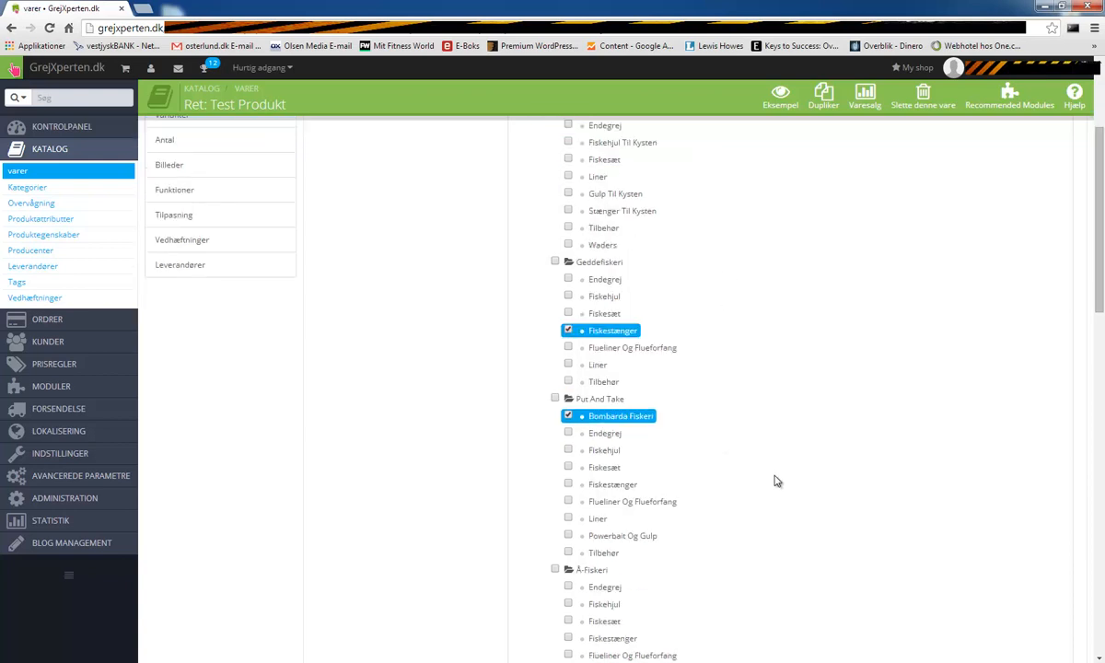
pyautogui.scroll(-1, 727, 571)
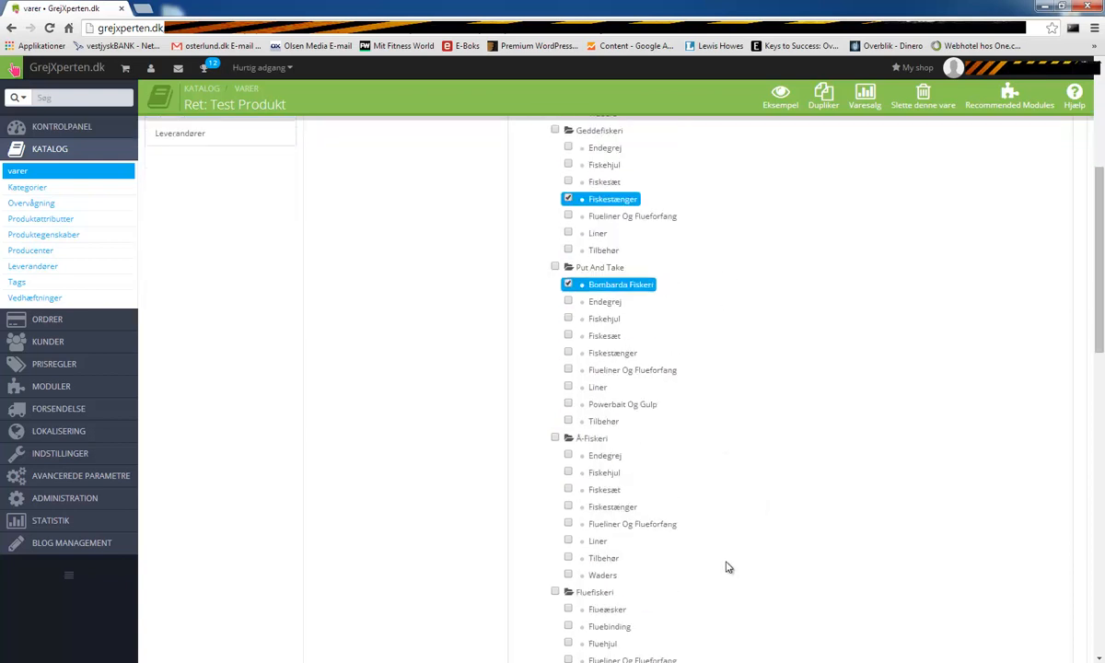
pyautogui.click(568, 371)
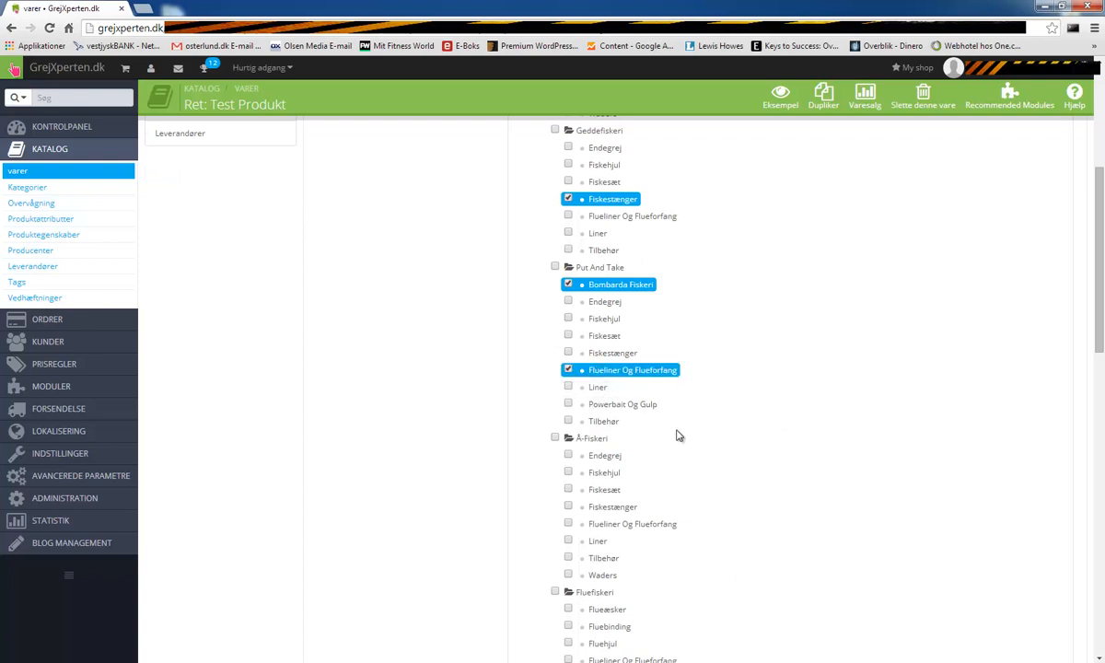
pyautogui.scroll(-1, 733, 508)
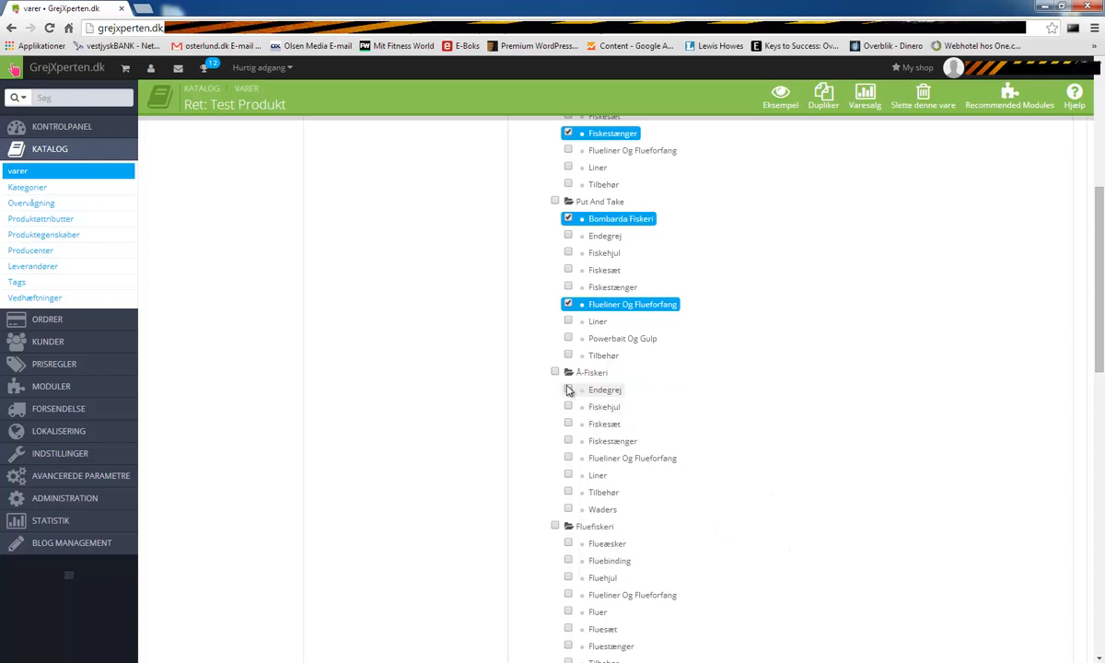
pyautogui.scroll(-1, 659, 510)
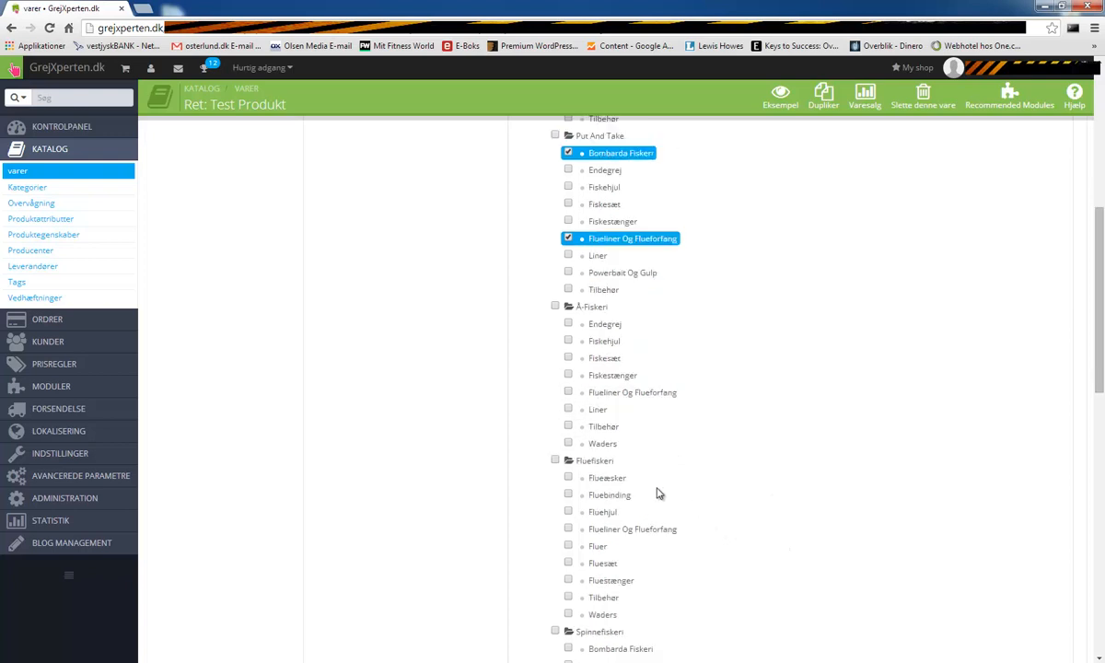
pyautogui.click(568, 359)
pyautogui.scroll(-2, 646, 465)
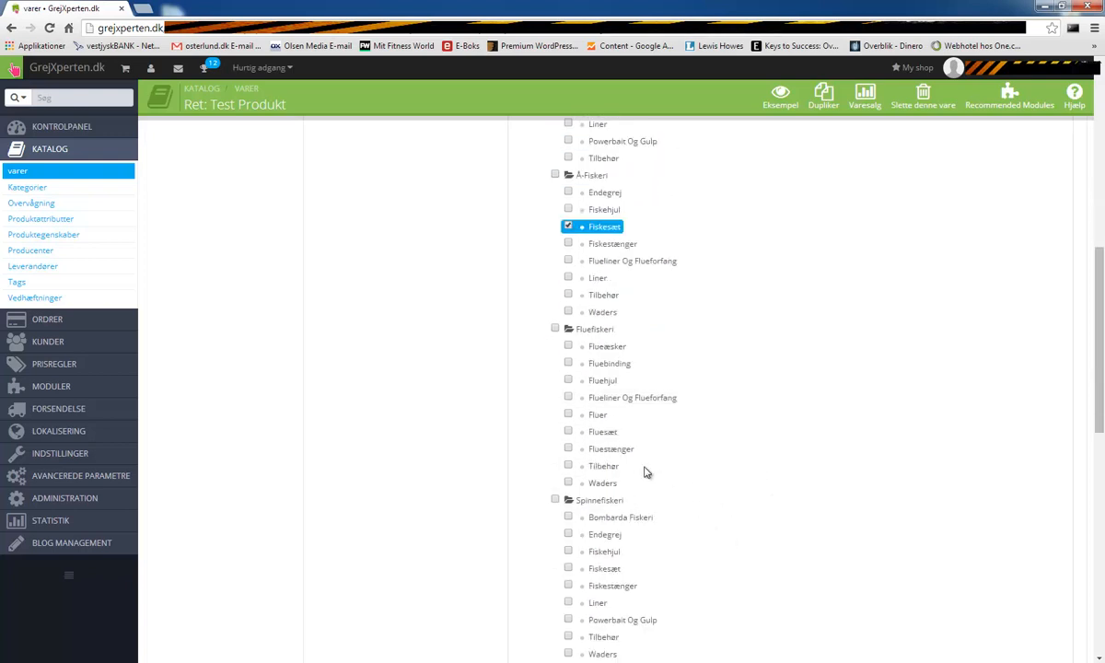
pyautogui.click(569, 415)
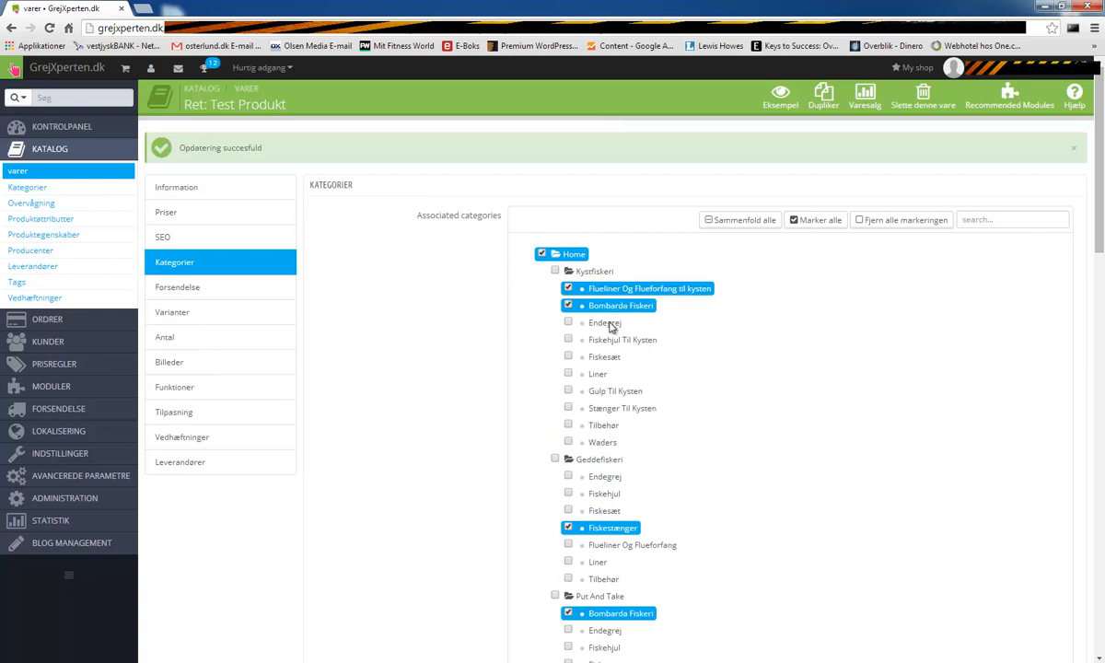
# - Untick the Bombarda, Fiskestænger and Put And Take picks, add Geddefiskeri's Fiskesæt and Fiskehjul
pyautogui.click(568, 306)
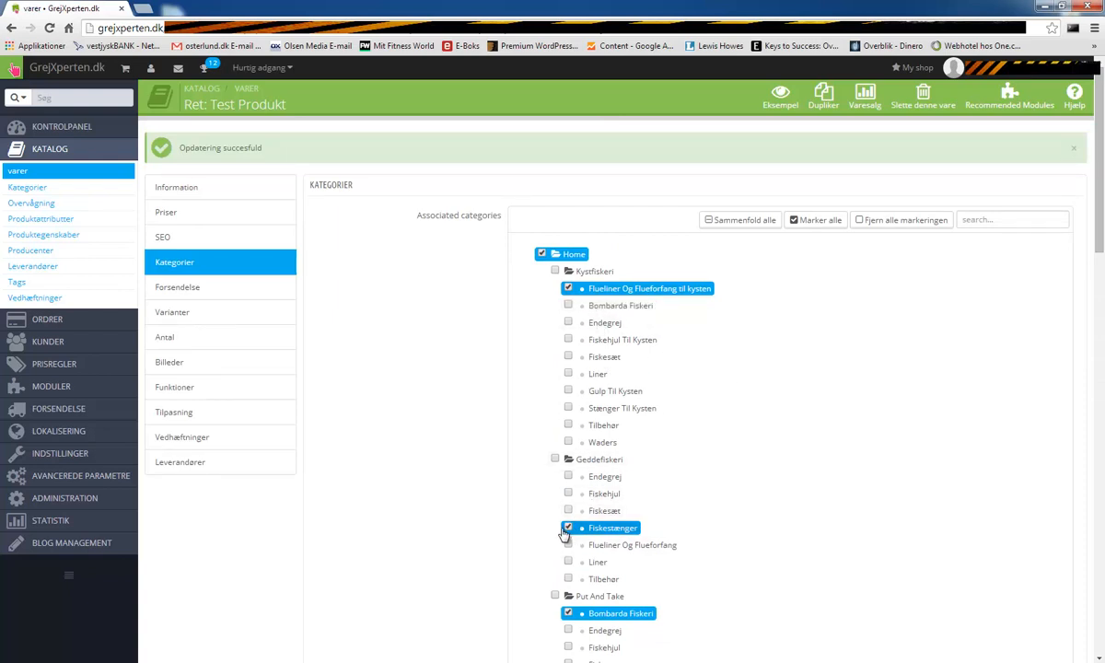
pyautogui.click(568, 529)
pyautogui.scroll(-2, 568, 529)
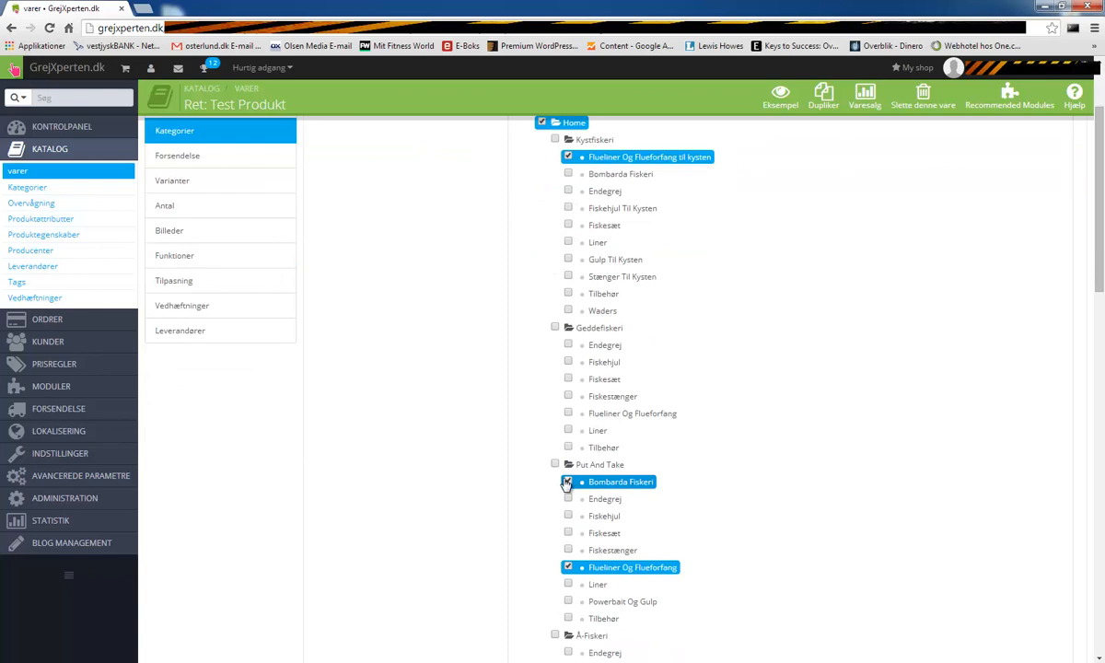
pyautogui.click(567, 483)
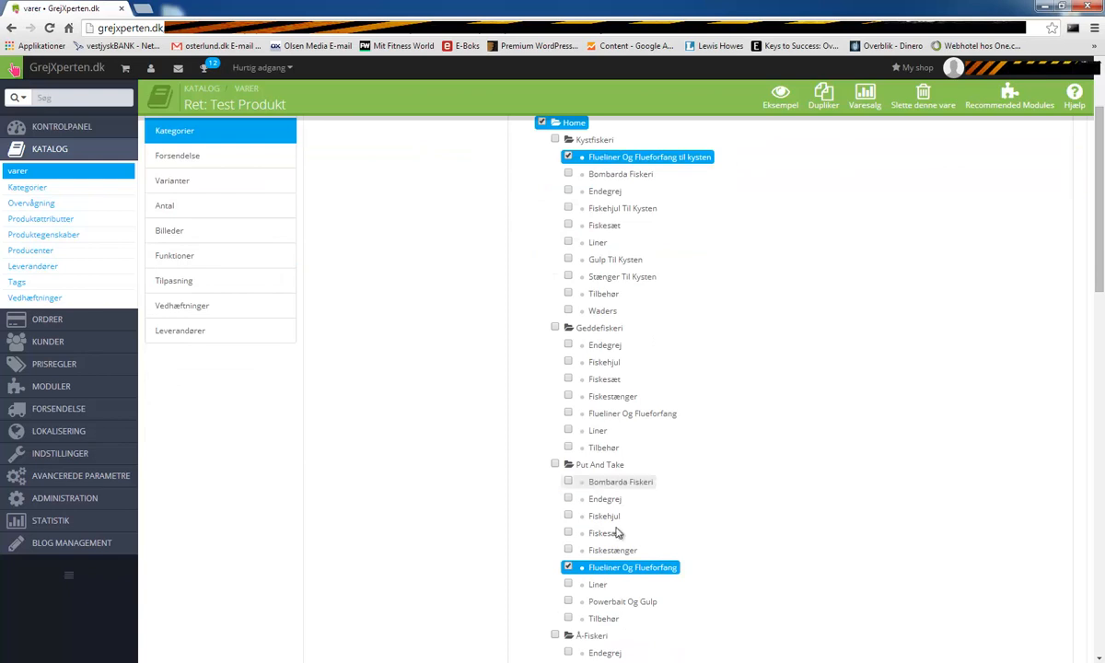
pyautogui.click(567, 568)
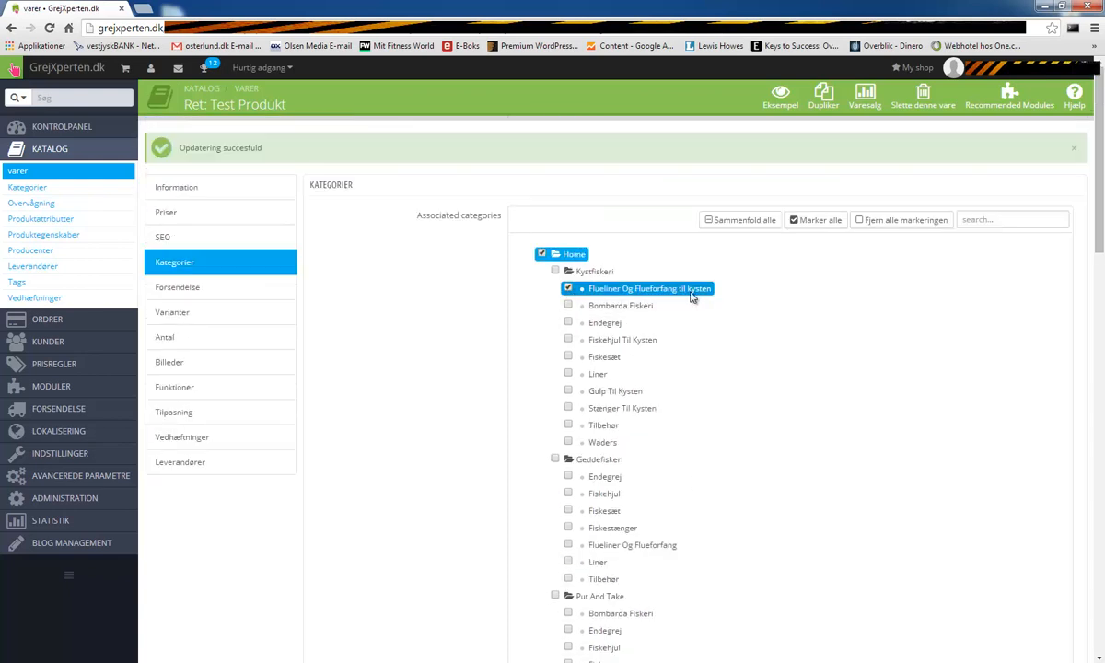
pyautogui.click(567, 509)
pyautogui.click(567, 492)
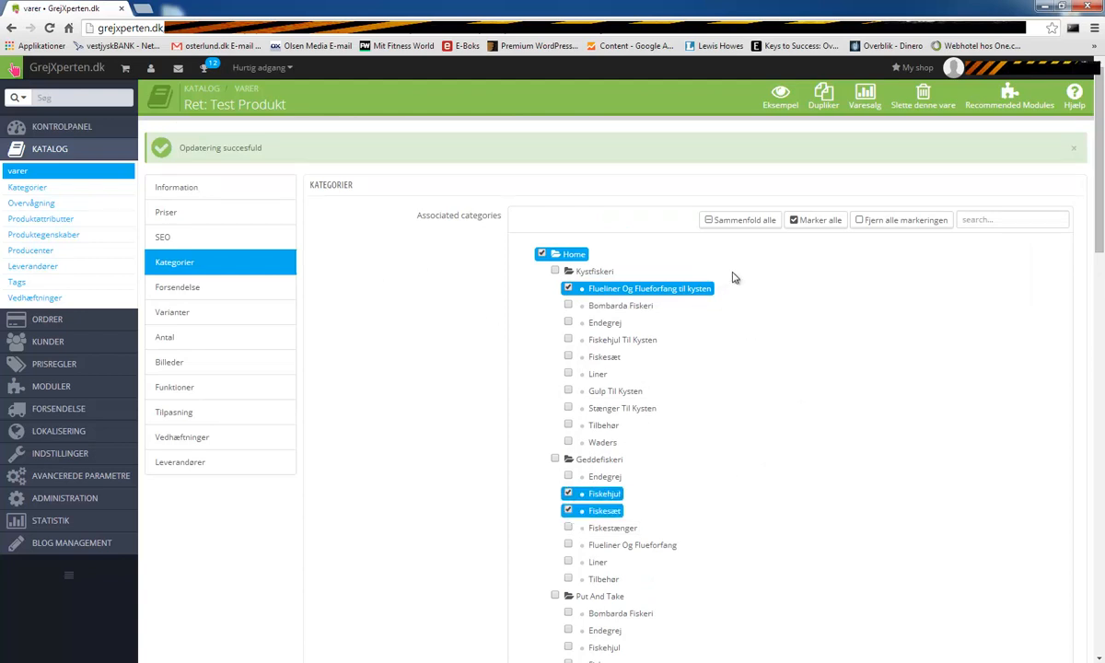
pyautogui.click(735, 220)
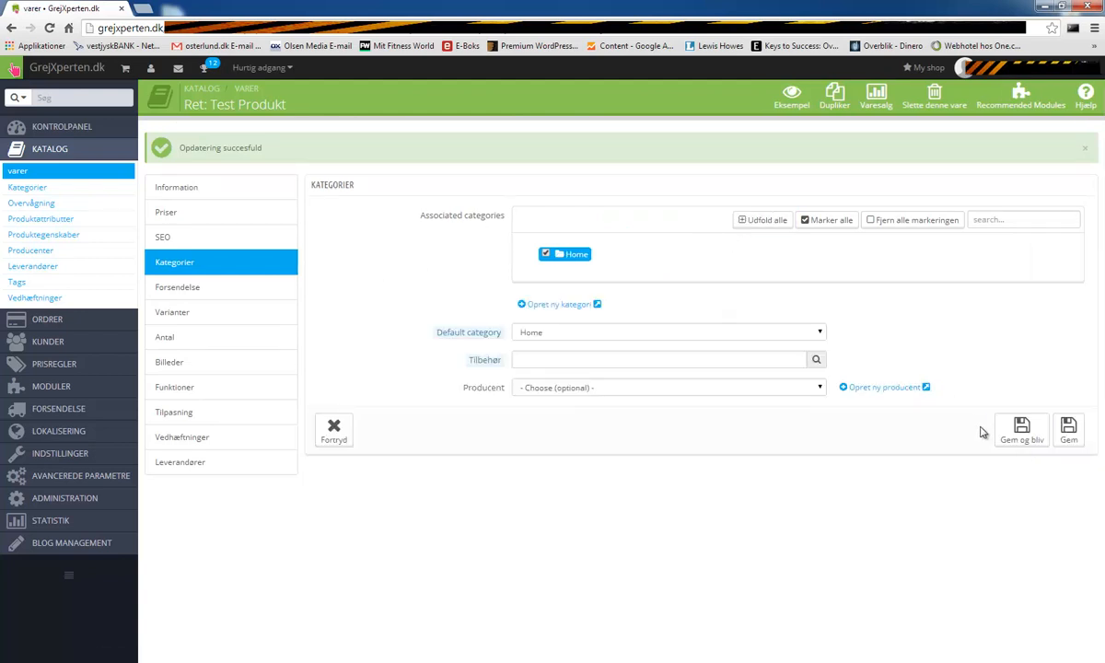
# - Choose Olsen Media as manufacturer and save the category and manufacturer settings
pyautogui.click(615, 388)
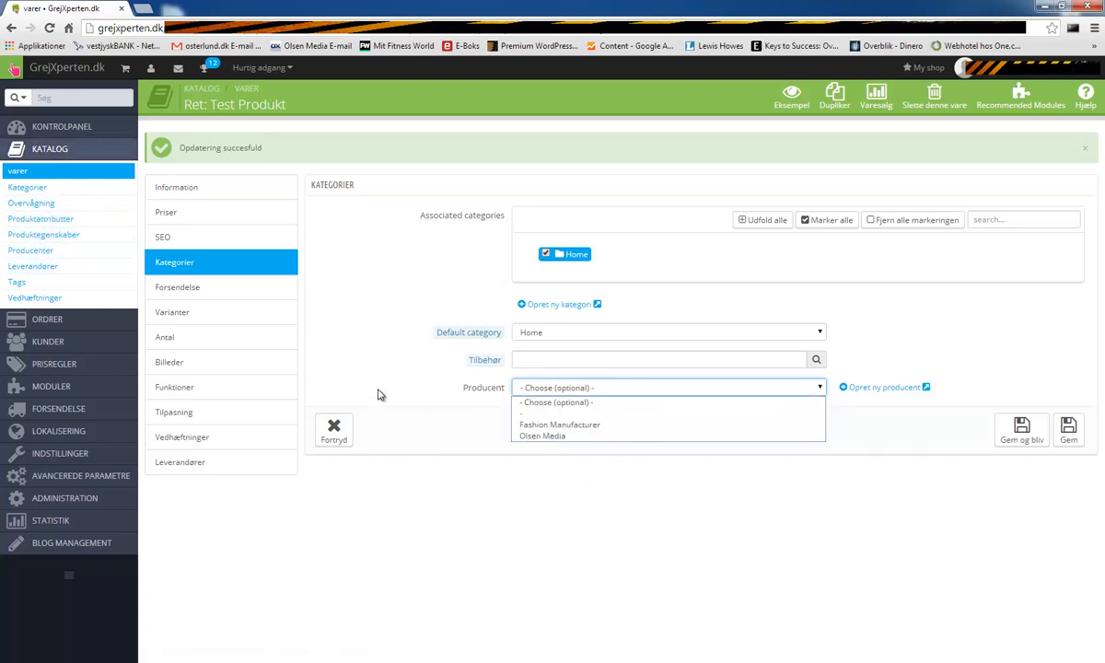
pyautogui.click(487, 432)
pyautogui.click(561, 391)
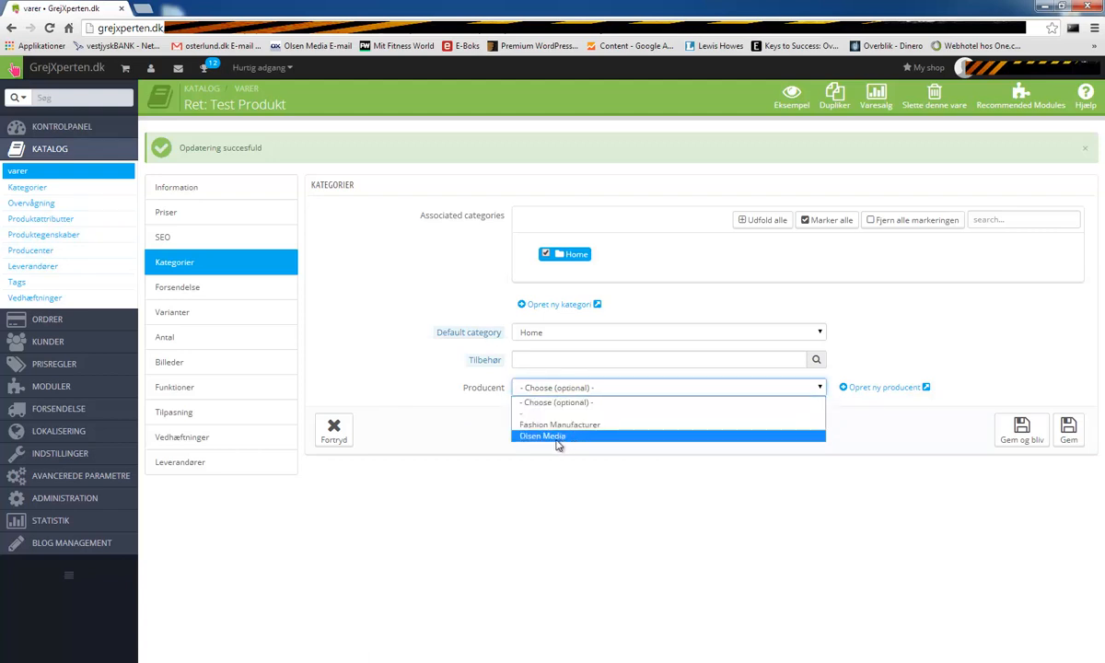
pyautogui.click(556, 436)
pyautogui.click(562, 433)
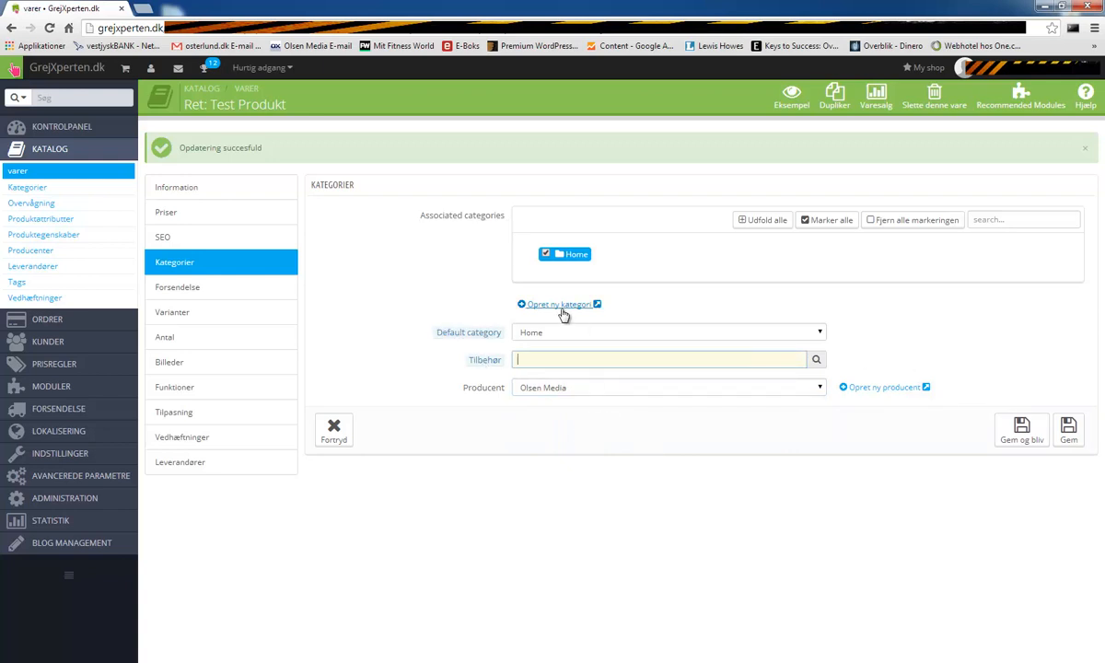
pyautogui.click(1024, 436)
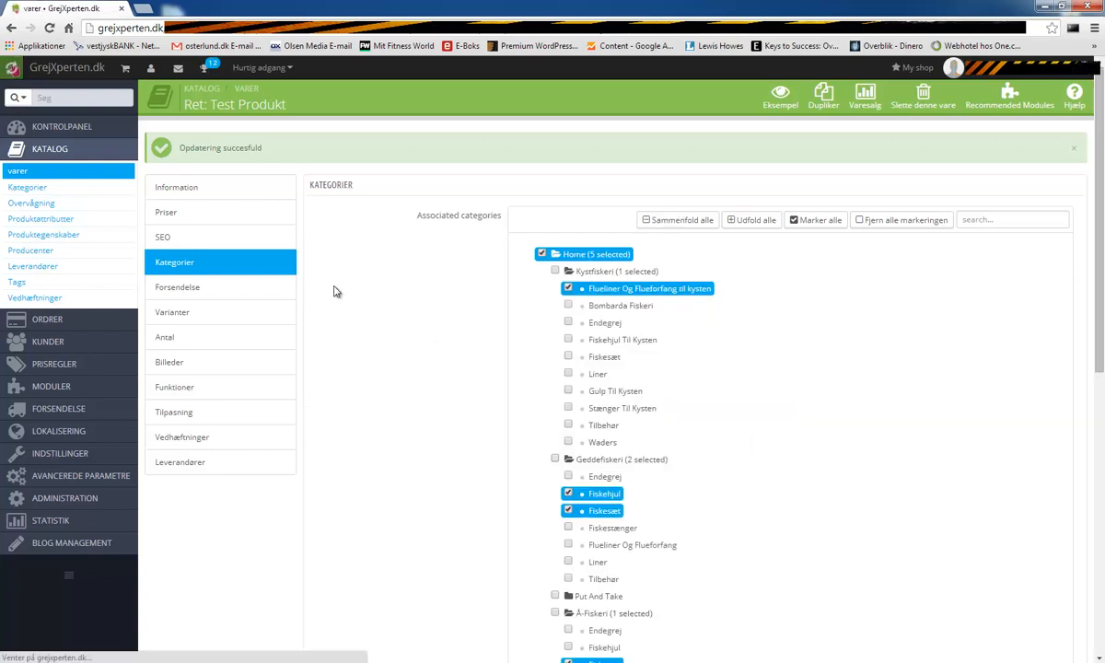
# - Add Post Danmark to the product's selected carriers in Forsendelse
pyautogui.click(217, 293)
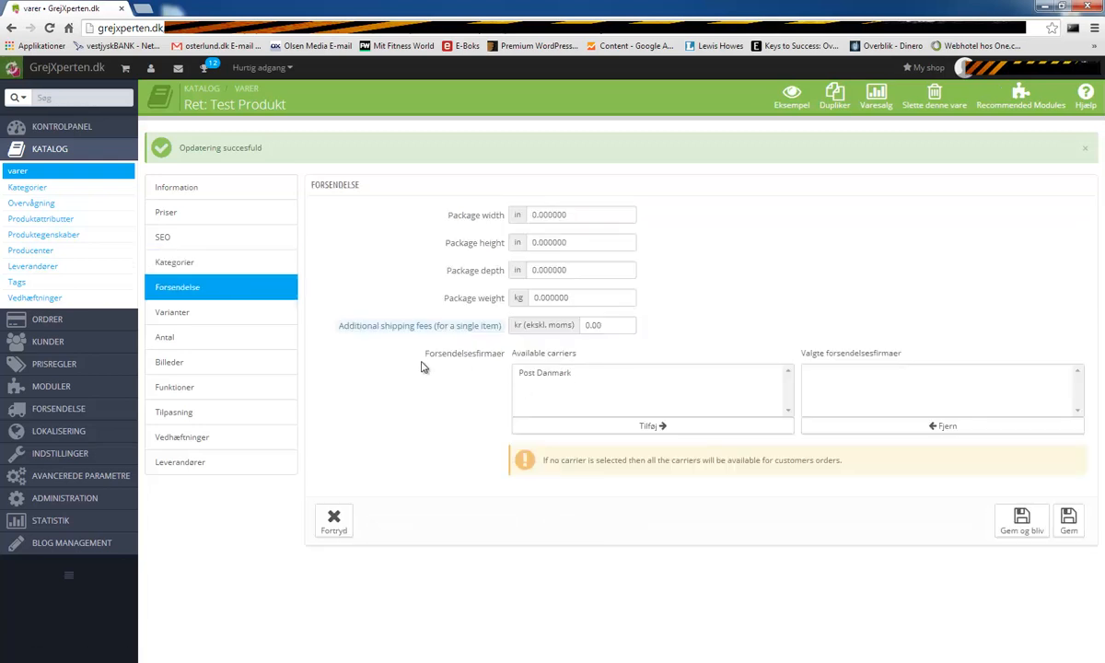
pyautogui.click(580, 373)
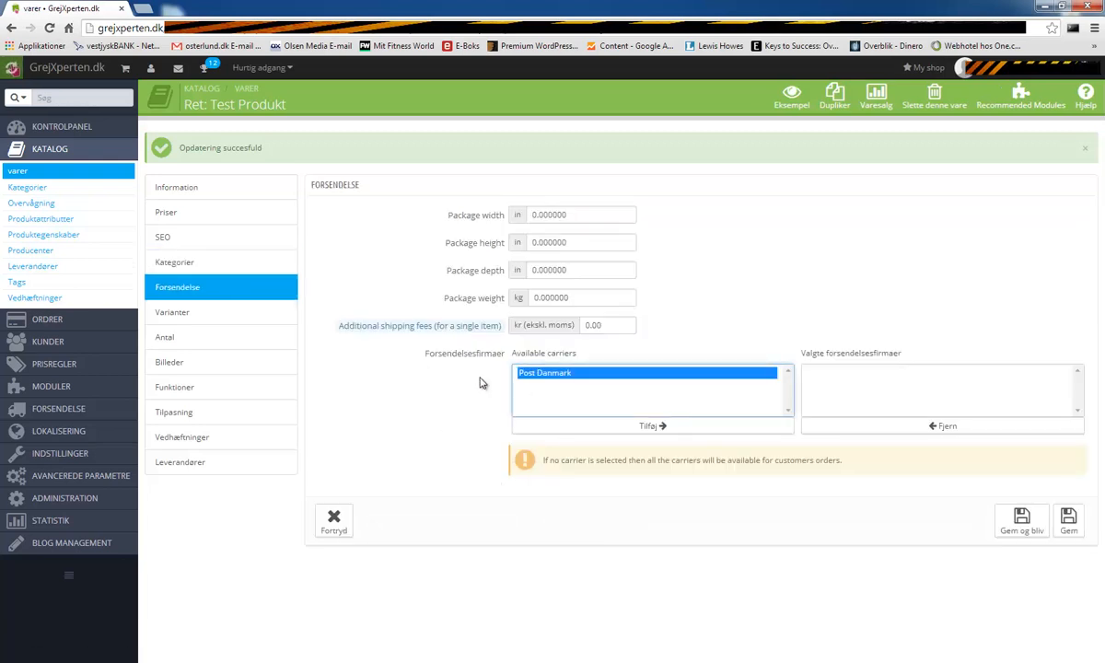
pyautogui.click(621, 426)
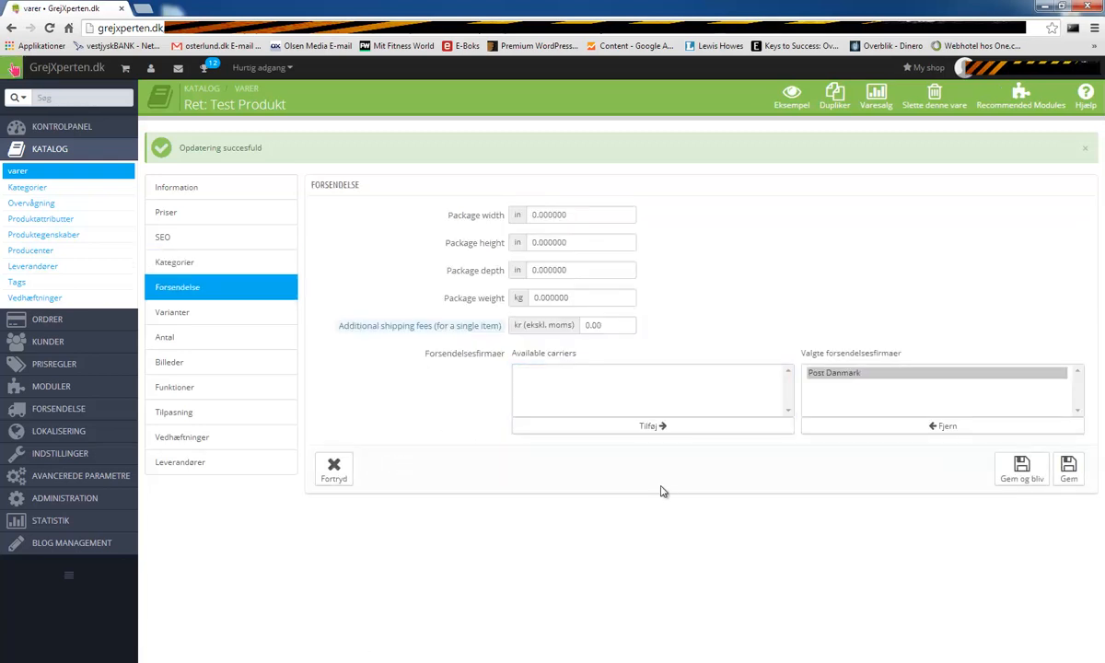
pyautogui.click(535, 379)
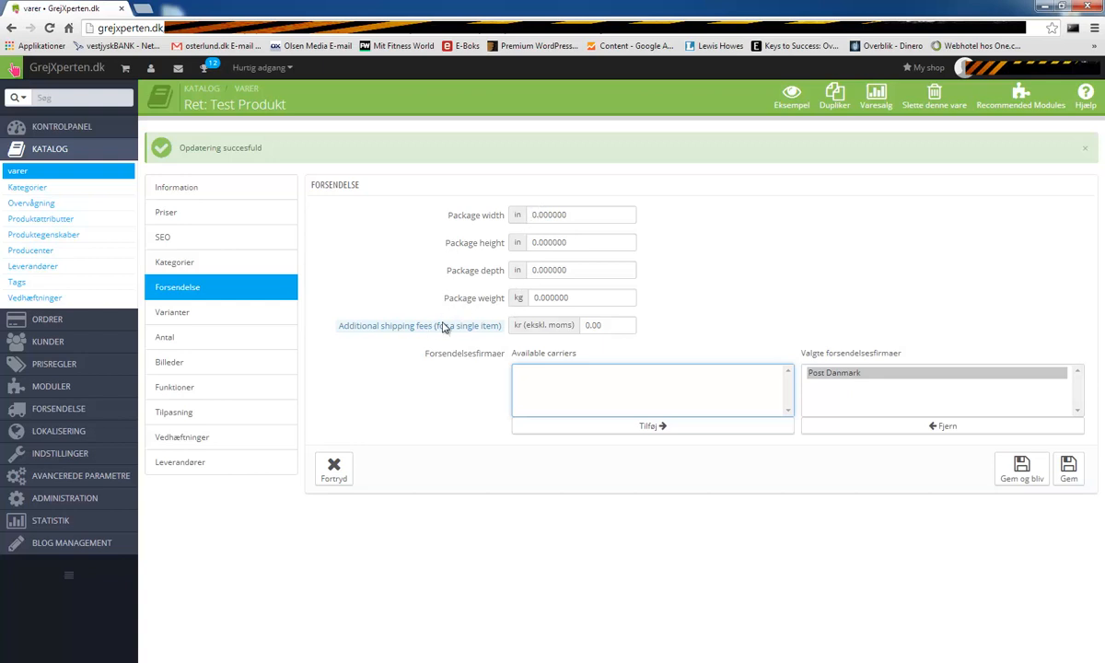
# - Keep the package dimensions unchanged, save the shipping settings, and go to Varianter
pyautogui.click(568, 214)
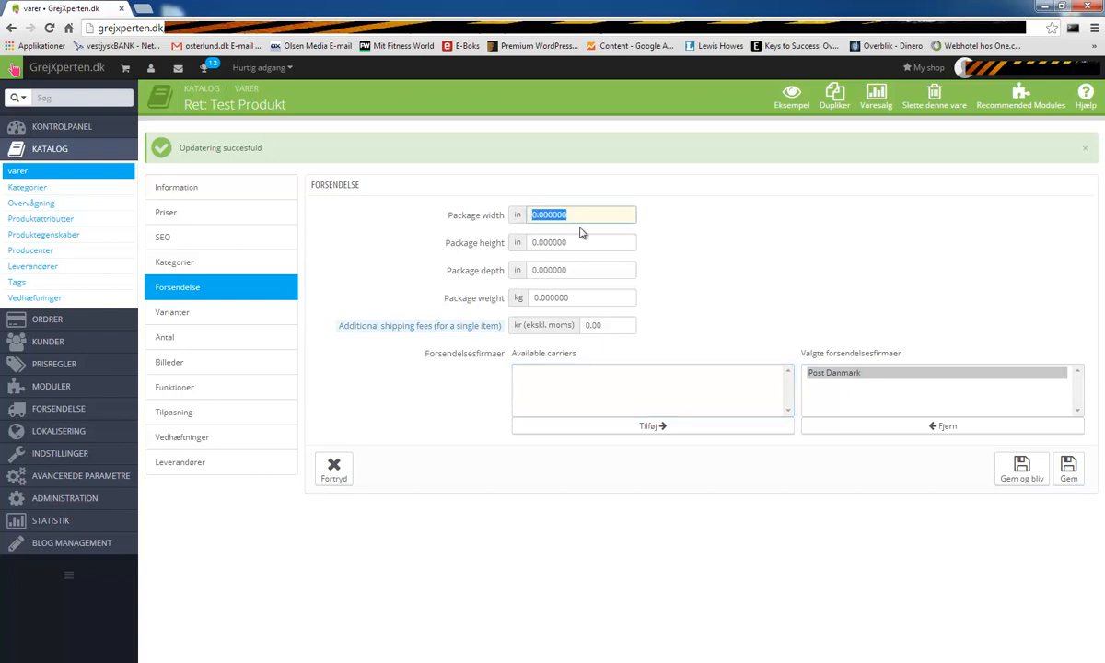
pyautogui.click(548, 243)
pyautogui.click(562, 270)
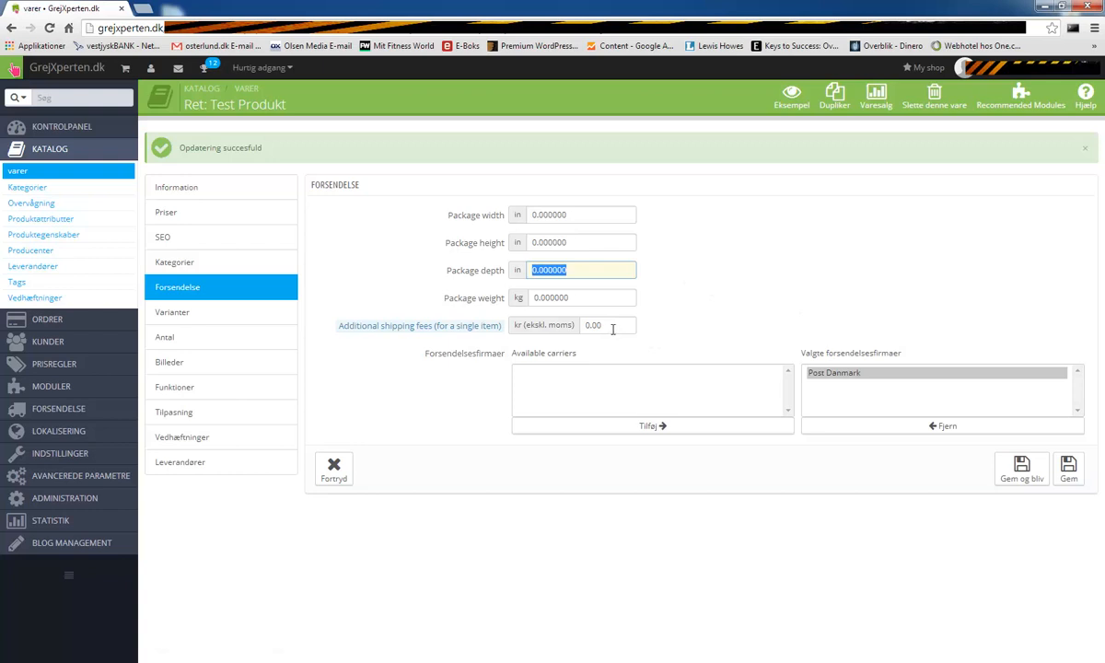
pyautogui.click(761, 285)
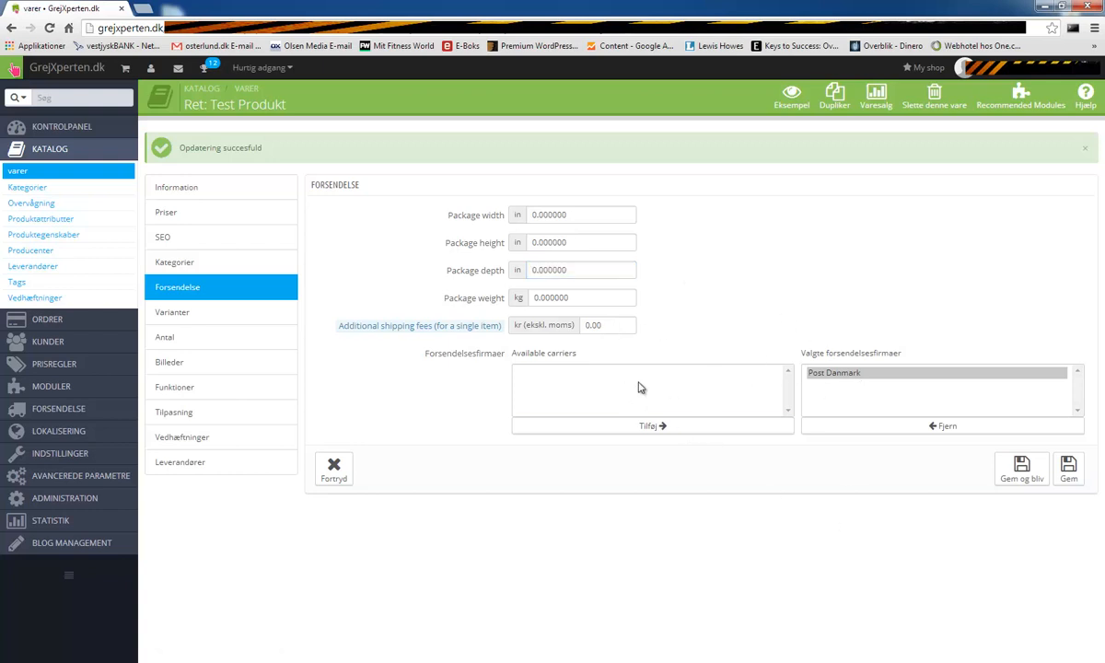
pyautogui.click(832, 378)
pyautogui.click(1021, 470)
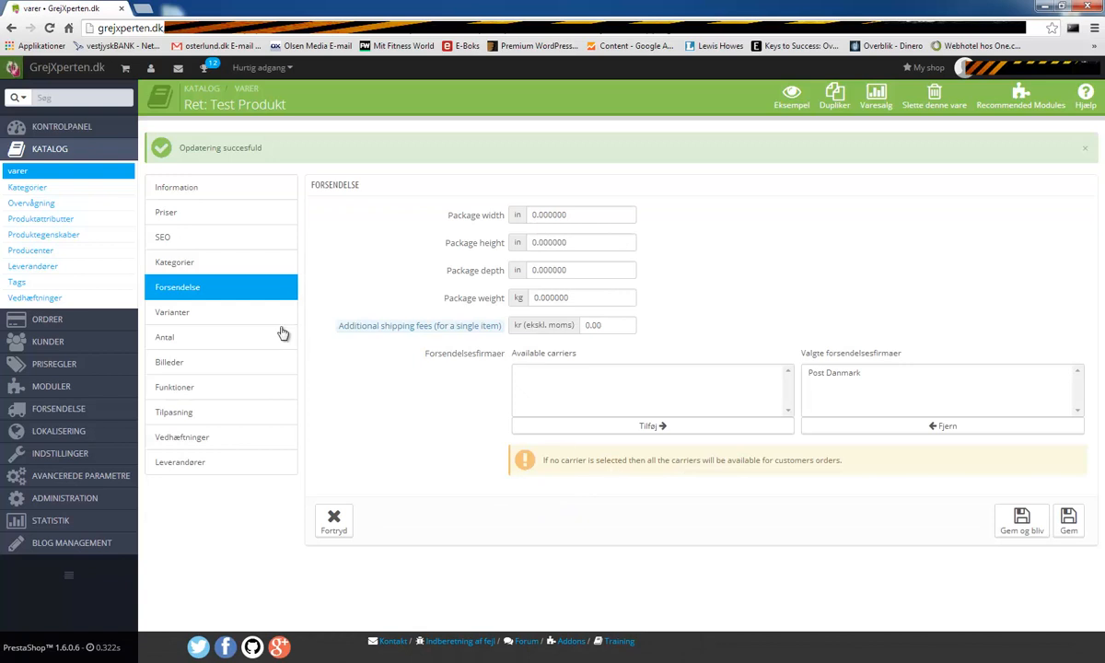
pyautogui.click(217, 313)
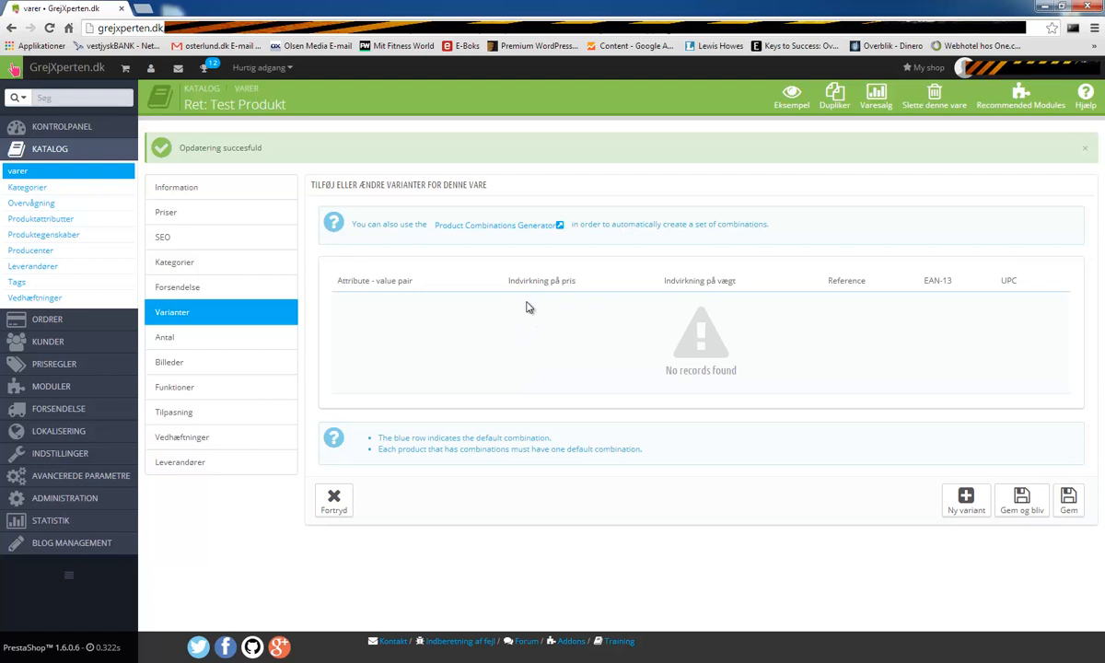
# - Create a new variant with attribute Størrelse and value One size
pyautogui.click(966, 501)
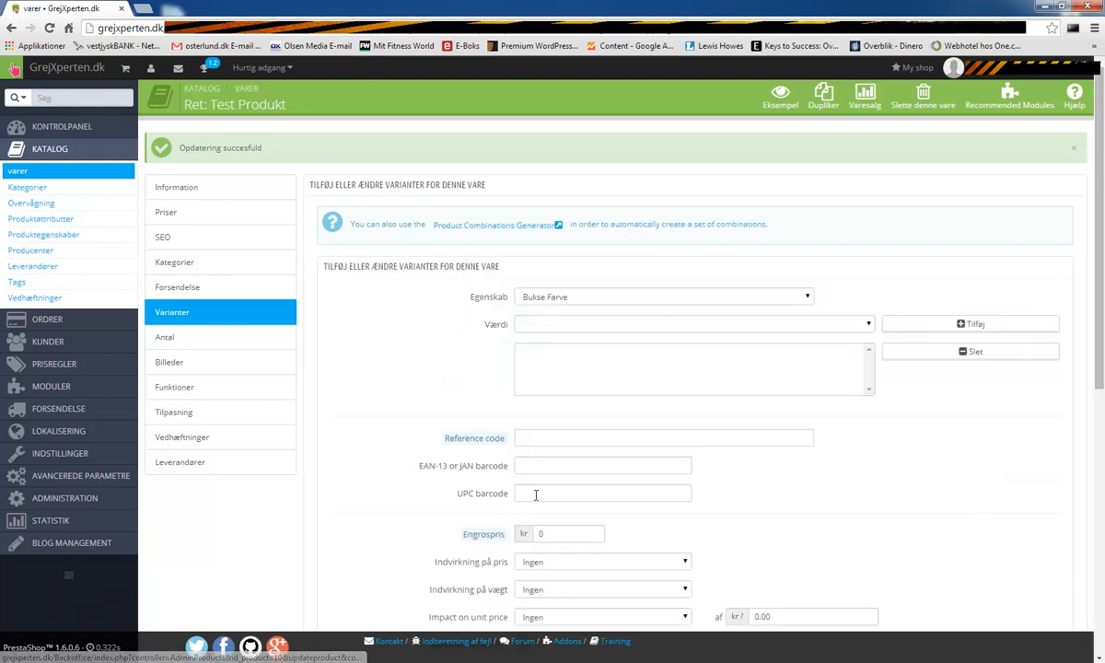
pyautogui.click(659, 297)
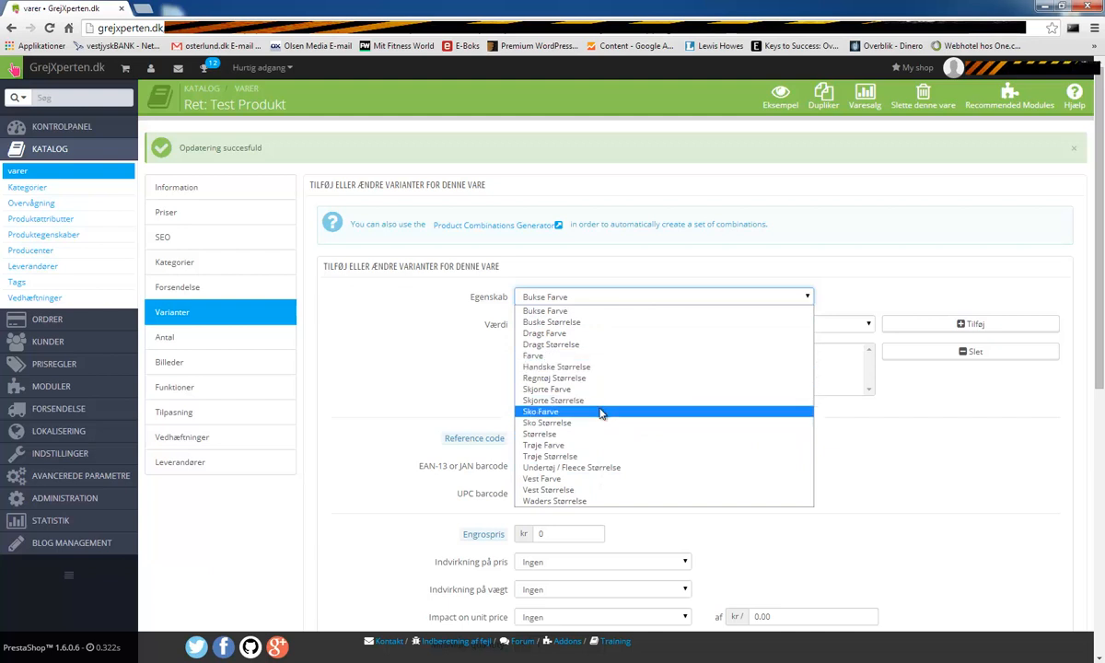
pyautogui.click(608, 435)
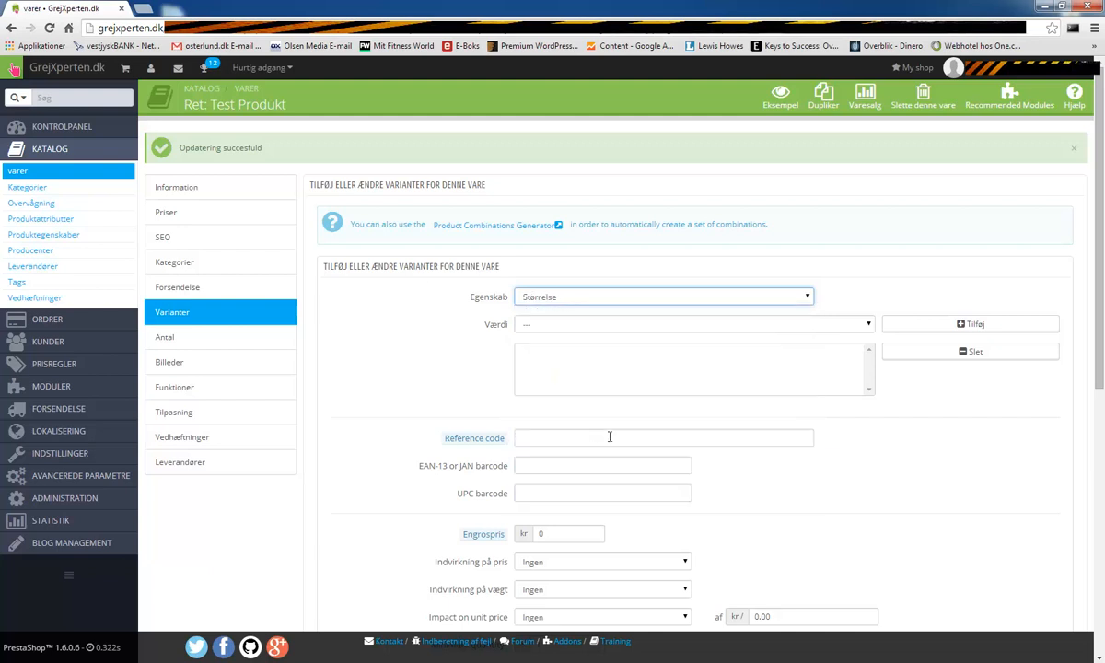
pyautogui.click(796, 324)
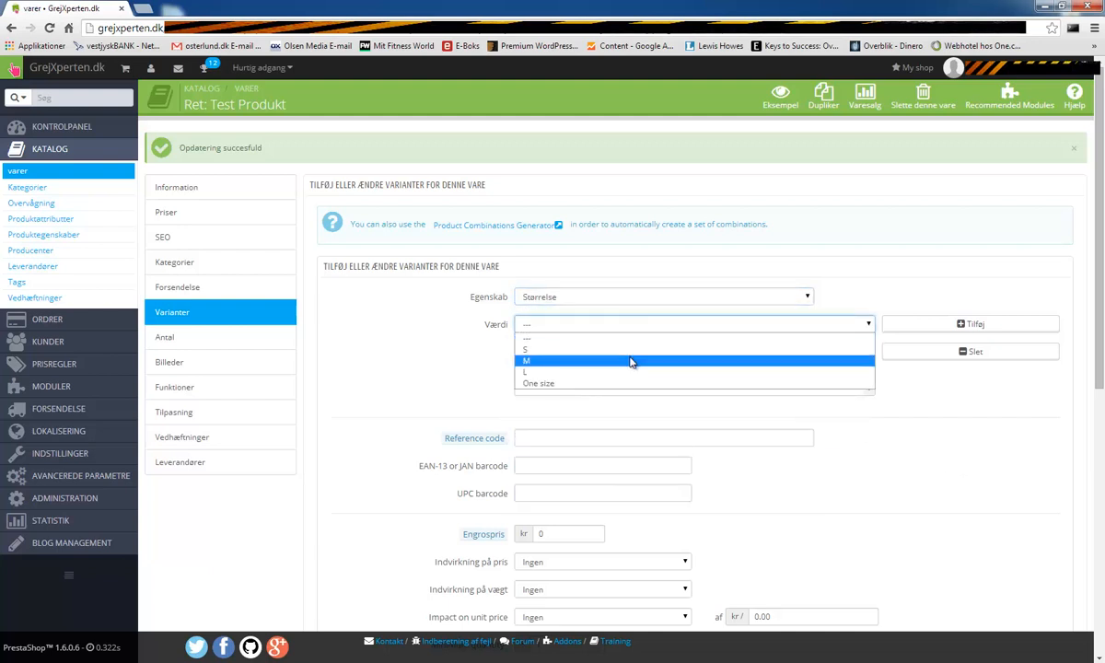
pyautogui.click(645, 382)
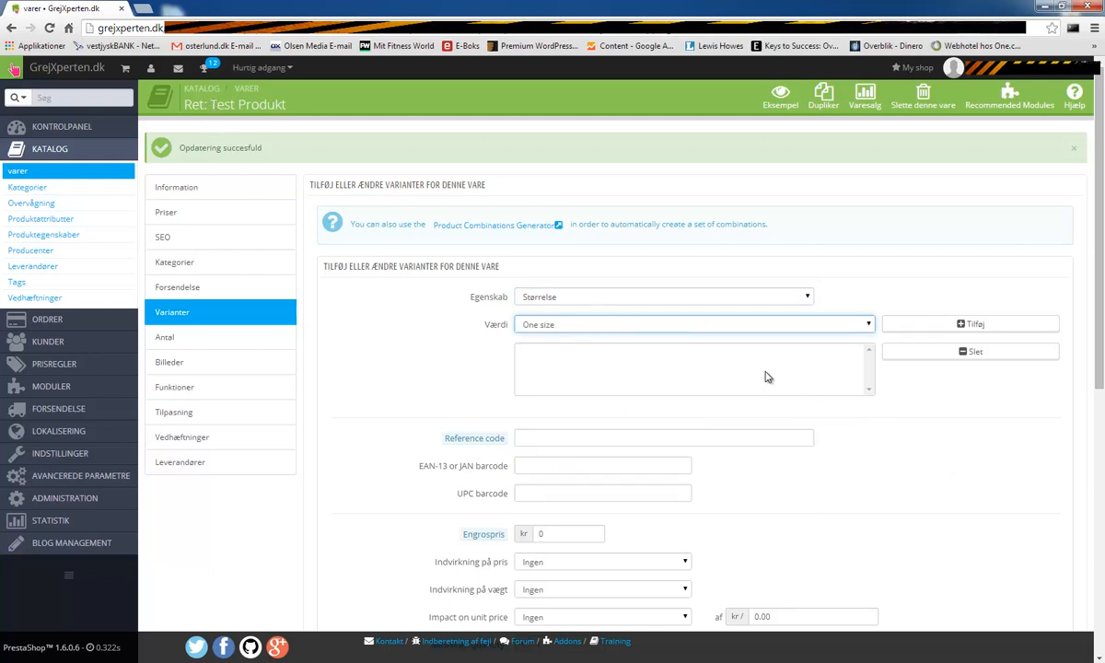
pyautogui.click(964, 328)
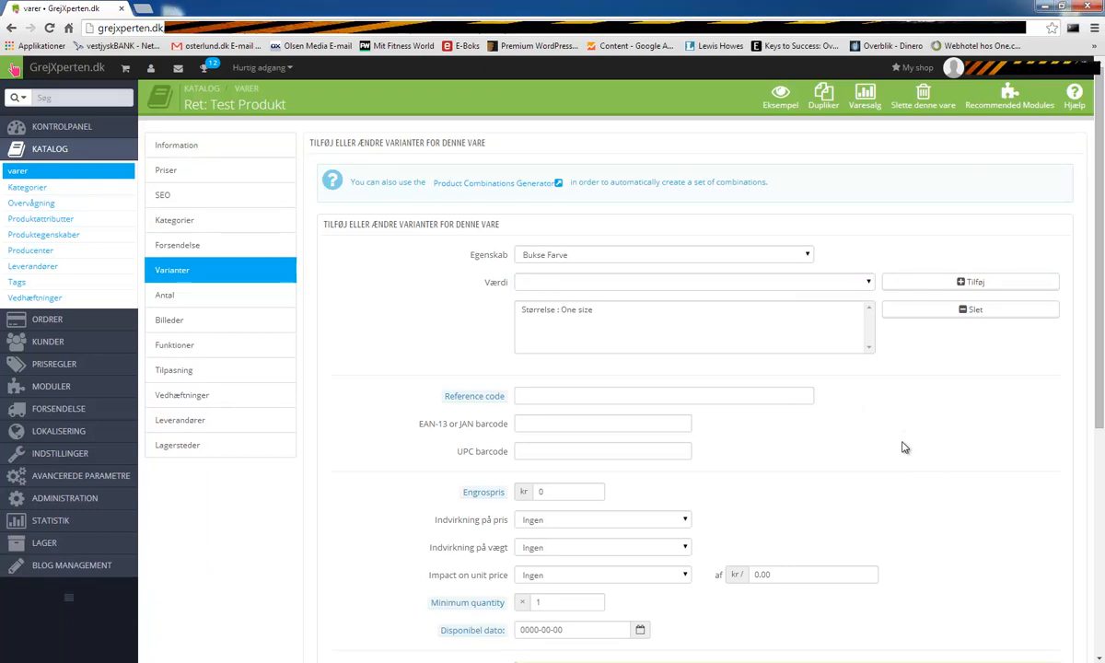
pyautogui.scroll(-4, 889, 460)
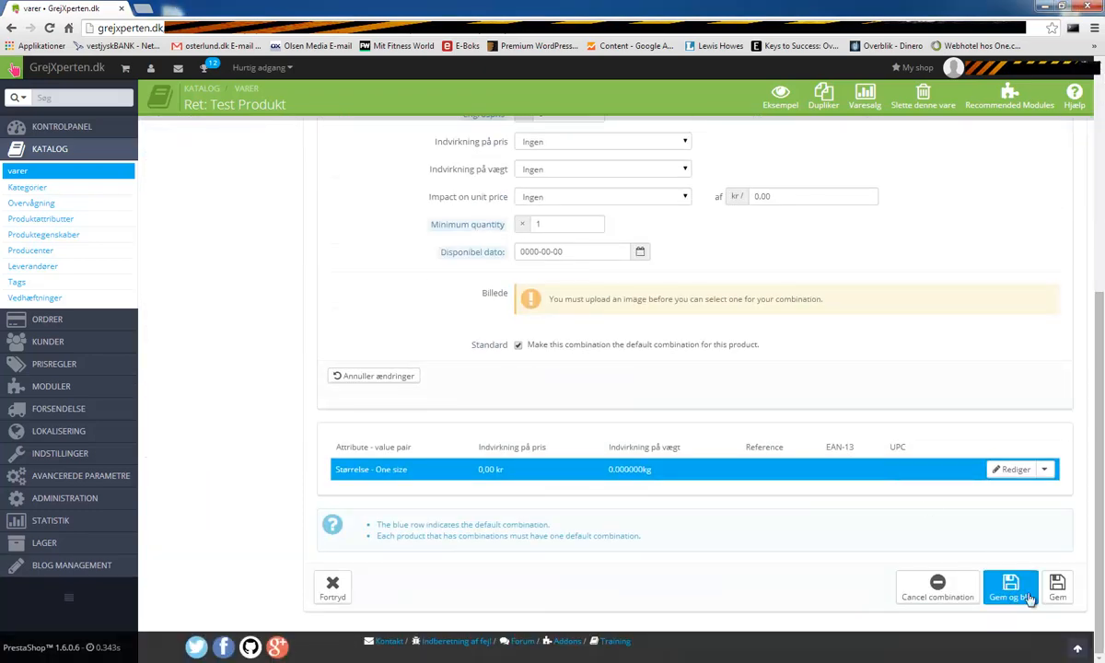
# - Save the One size variant and start a new Sko Størrelse : 35 combination
pyautogui.click(1010, 589)
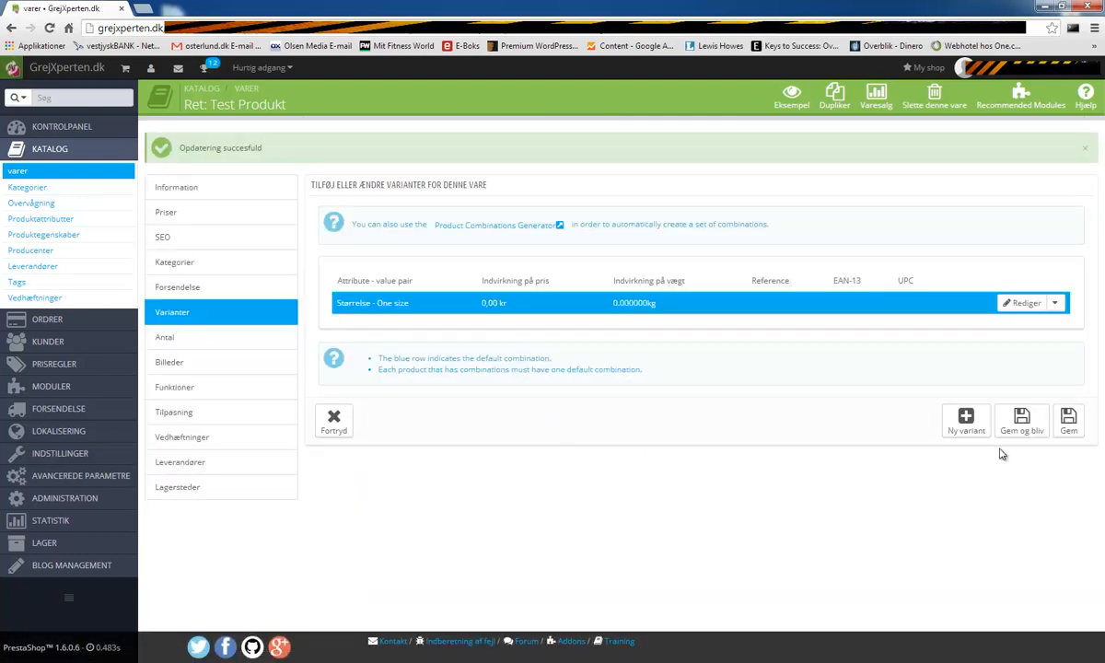
pyautogui.click(962, 421)
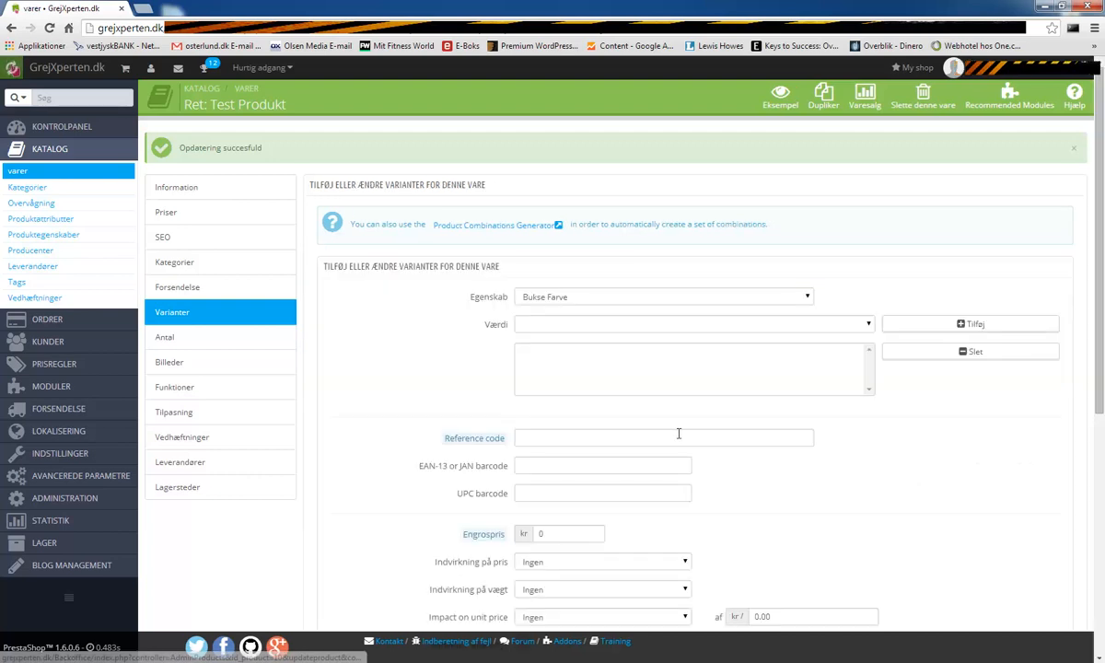
pyautogui.click(558, 295)
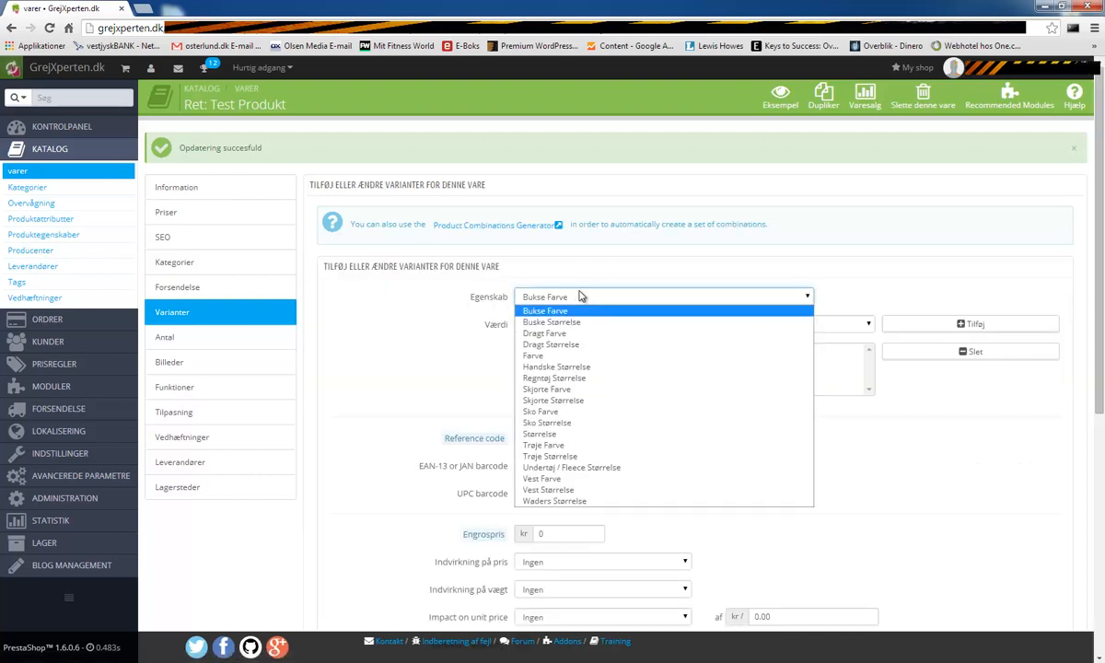
pyautogui.click(573, 423)
pyautogui.click(744, 326)
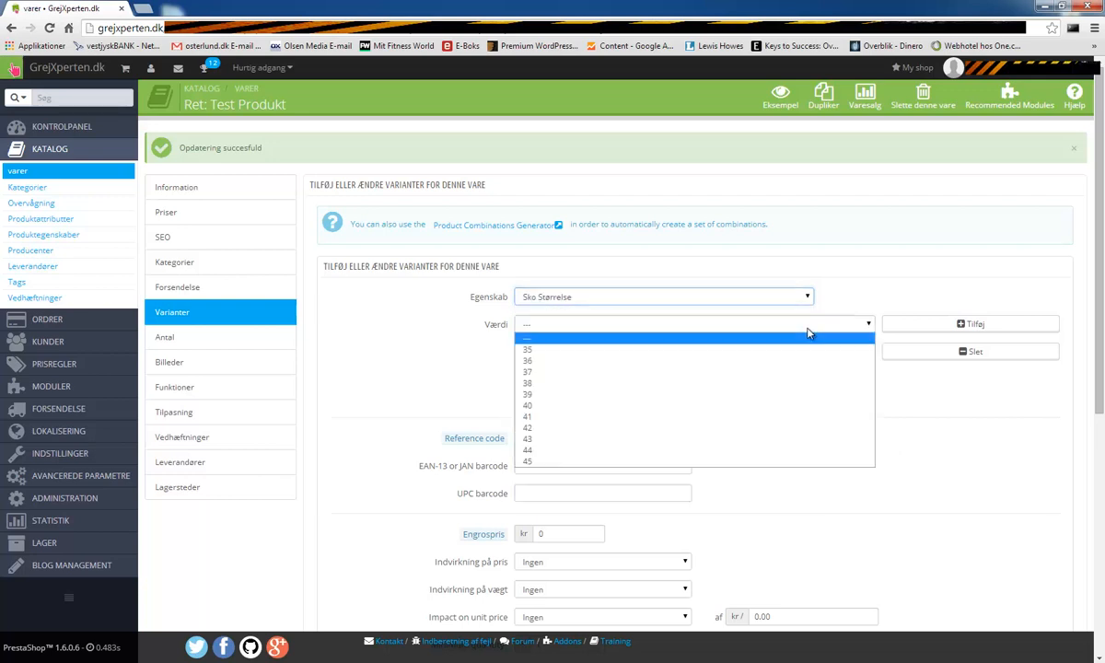
pyautogui.click(569, 353)
pyautogui.click(957, 331)
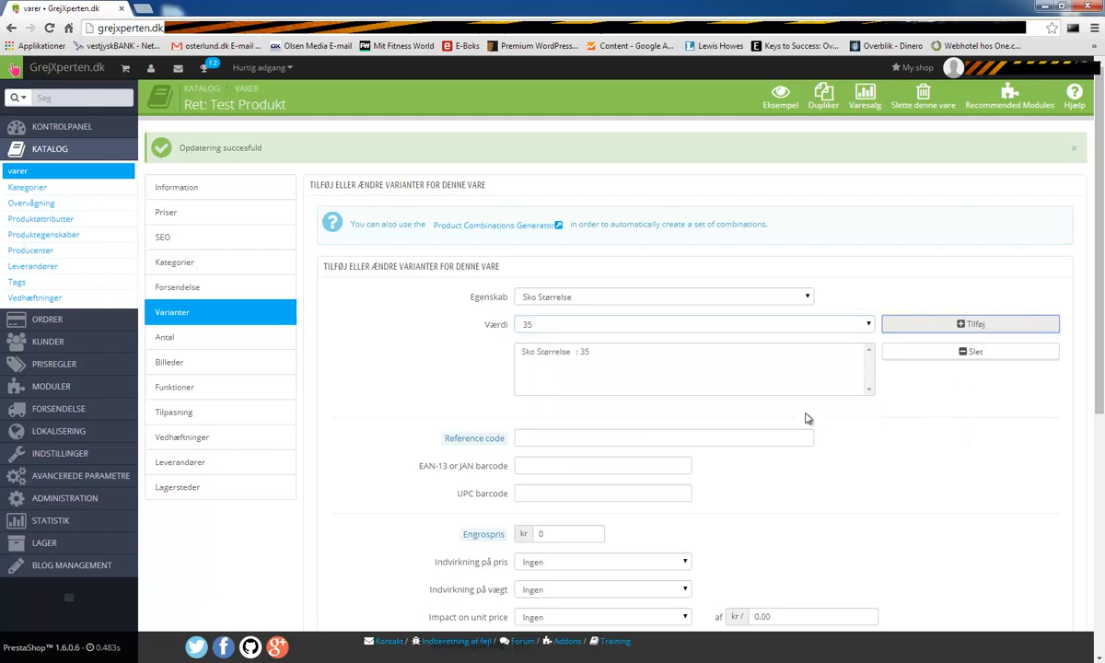
# - Confirm the Sko Størrelse : 35 entry and save that variant
pyautogui.scroll(-1, 912, 533)
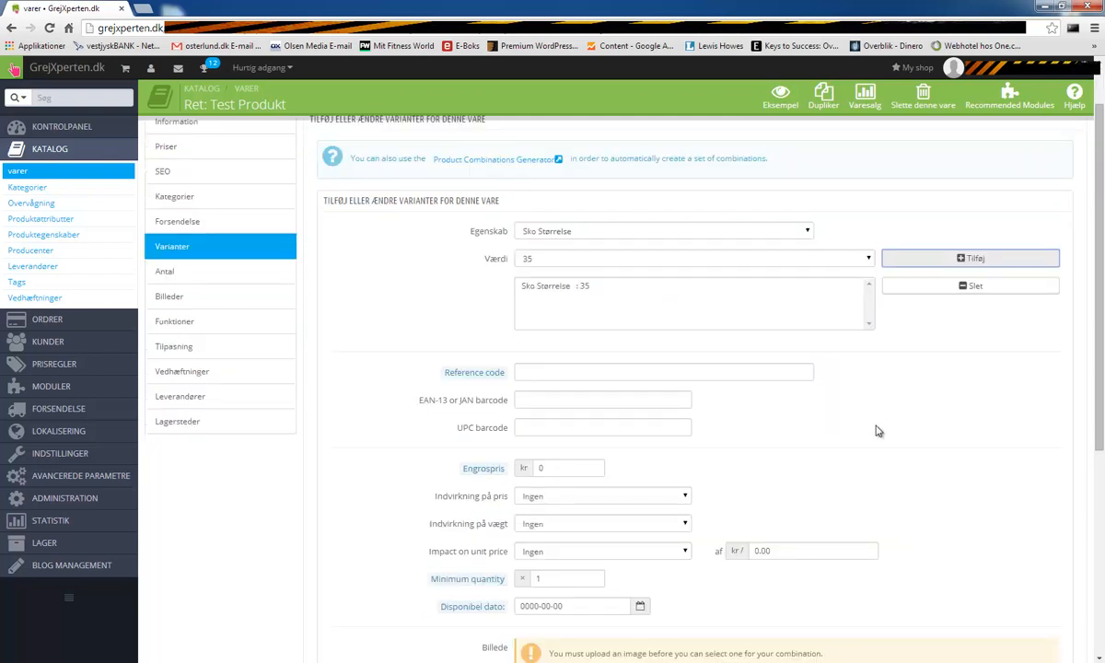
pyautogui.click(635, 264)
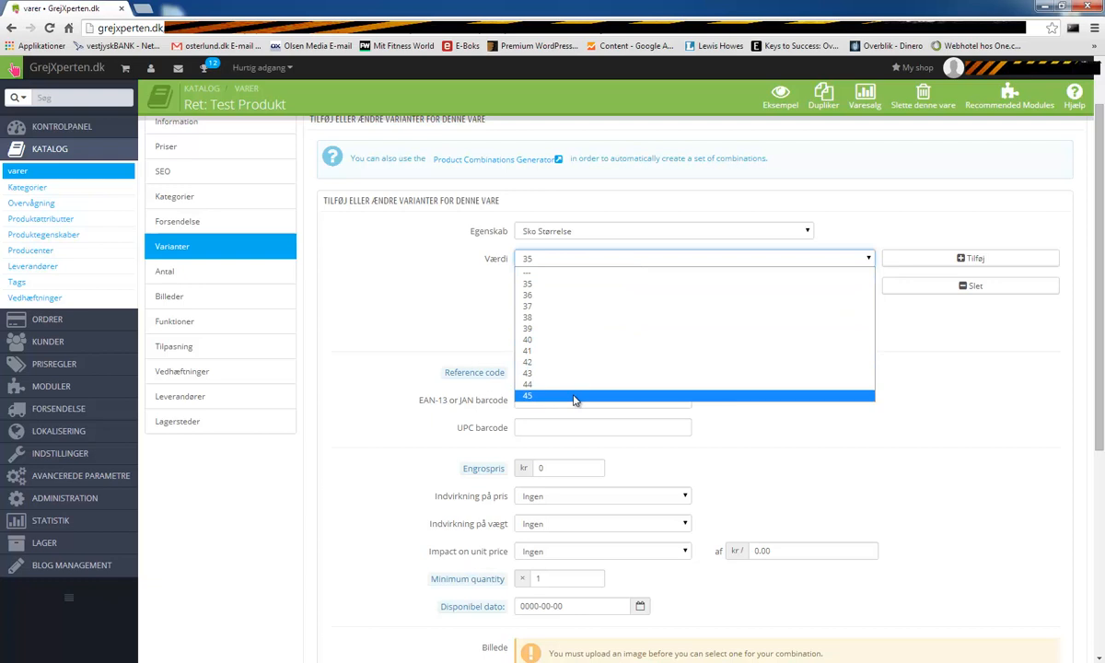
pyautogui.click(442, 277)
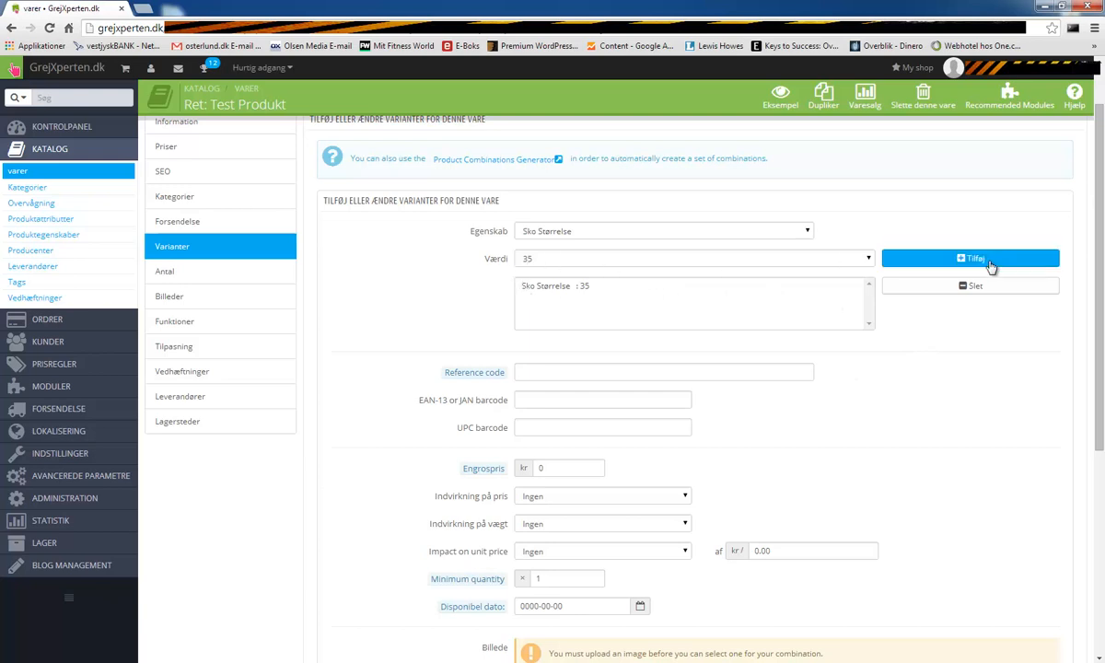
pyautogui.click(594, 262)
pyautogui.click(594, 264)
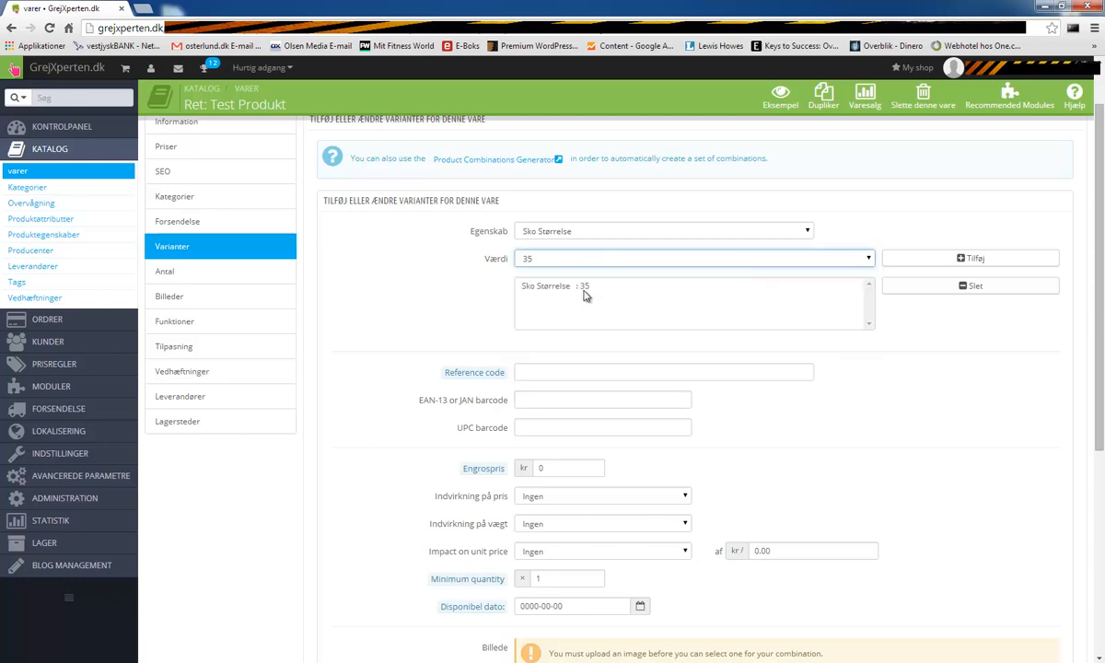
pyautogui.click(582, 288)
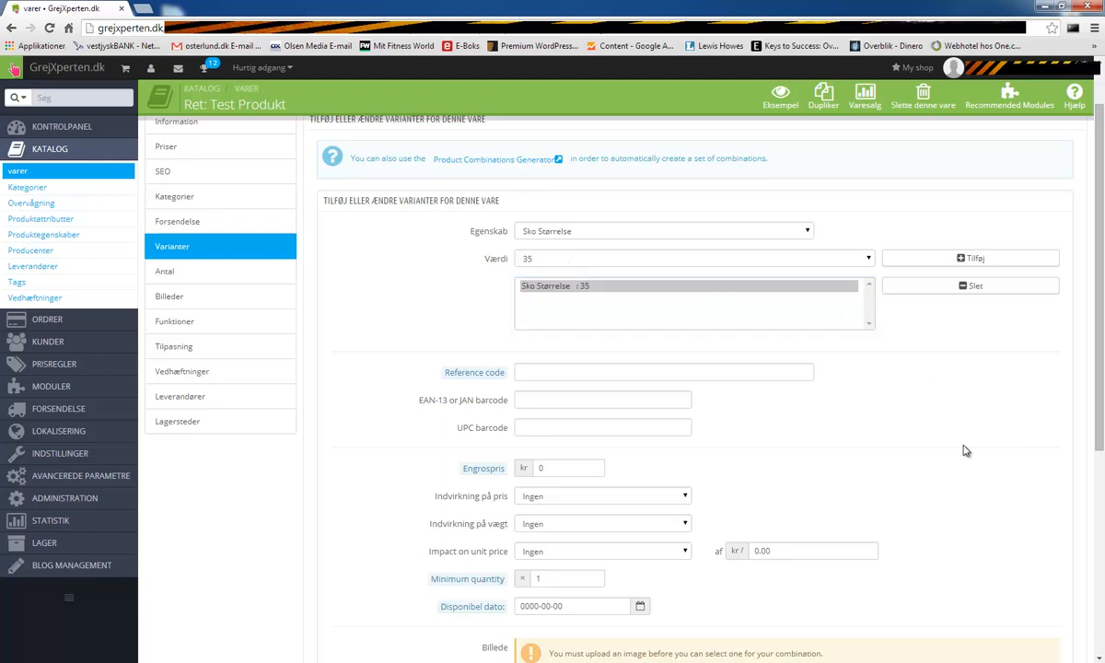
pyautogui.scroll(-5, 895, 450)
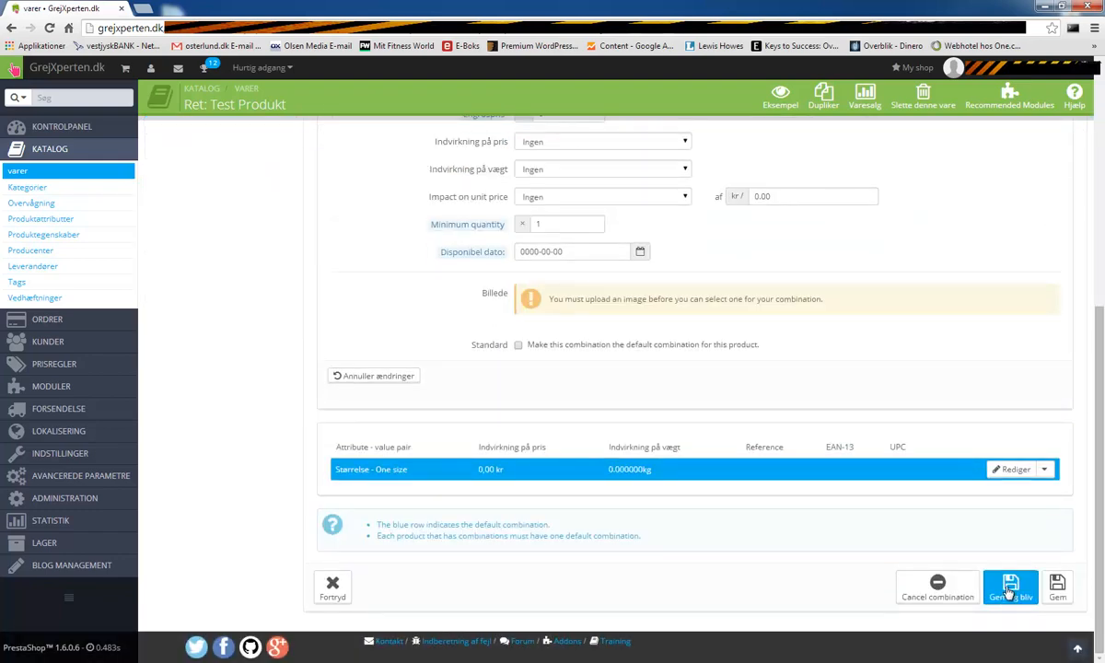
pyautogui.click(1010, 589)
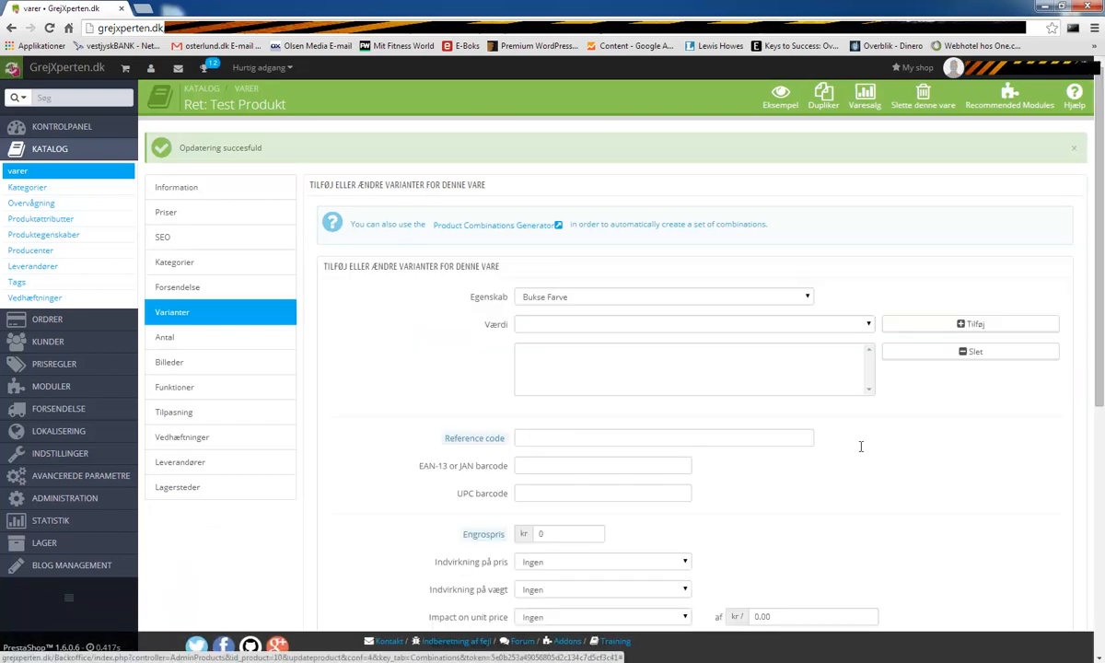
# - Add and save a third variant with Sko Størrelse : 36
pyautogui.click(582, 296)
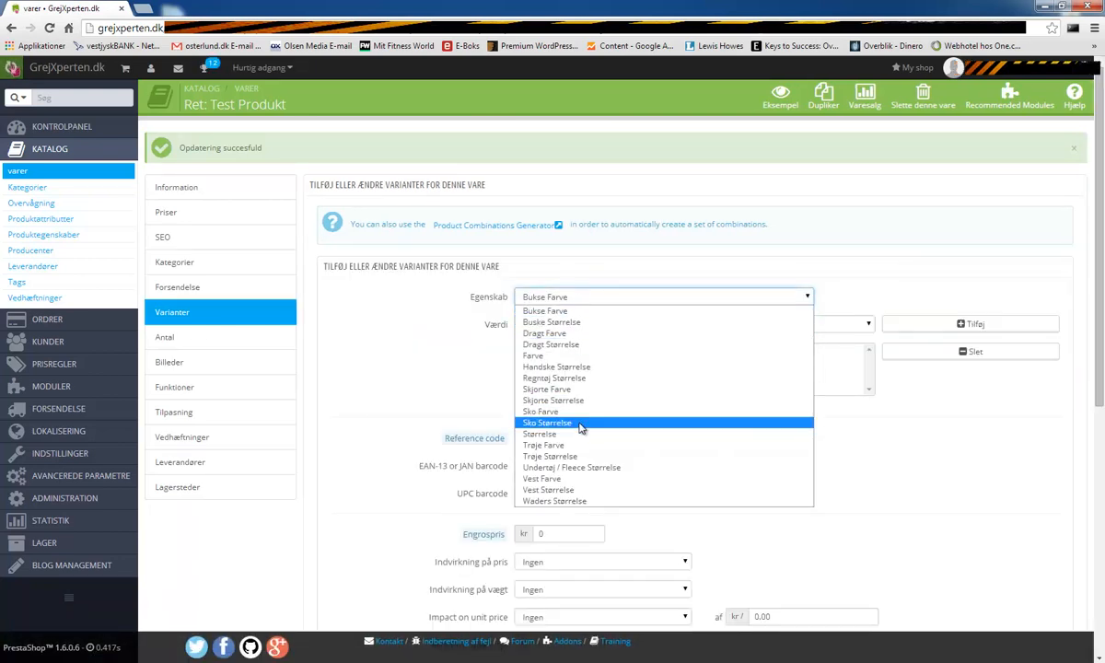
pyautogui.click(580, 426)
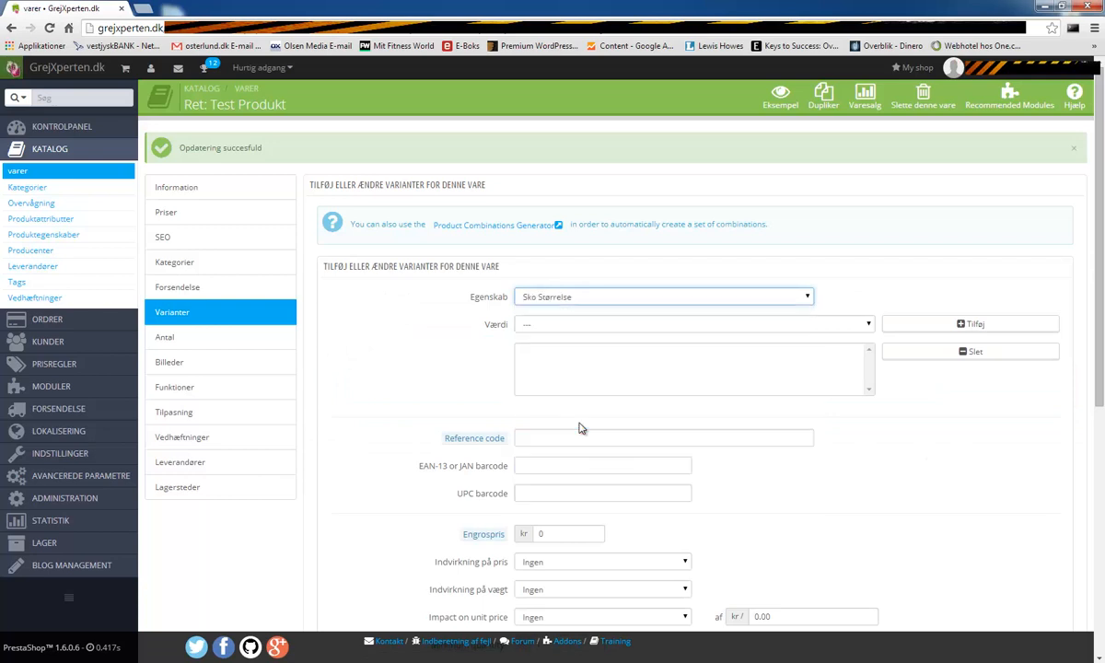
pyautogui.click(725, 325)
pyautogui.click(656, 360)
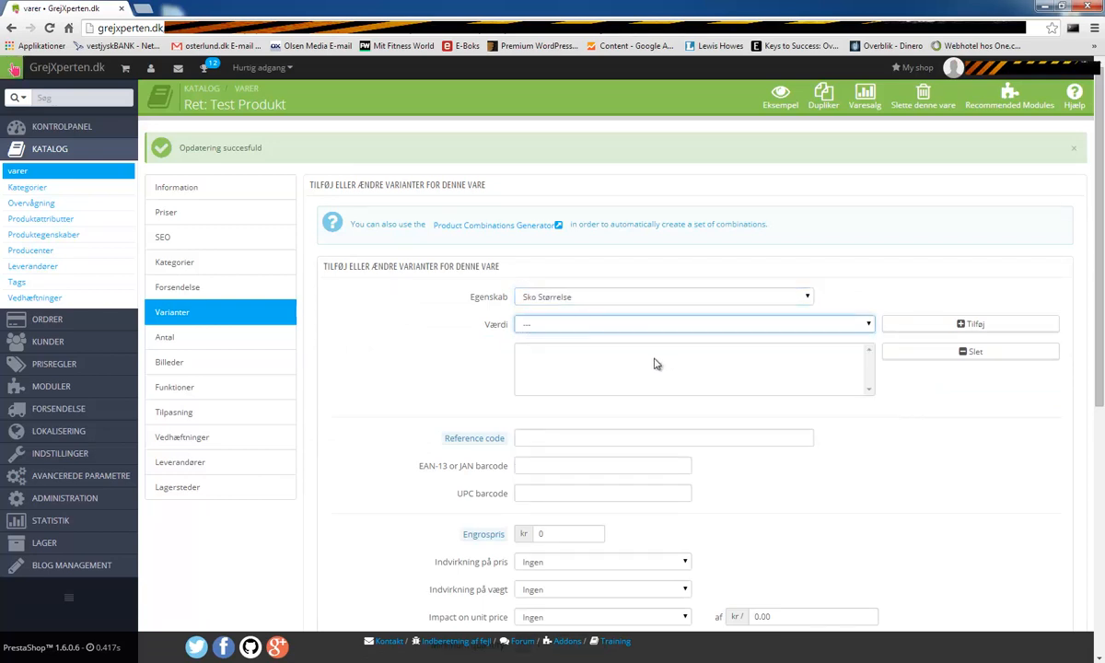
pyautogui.click(935, 324)
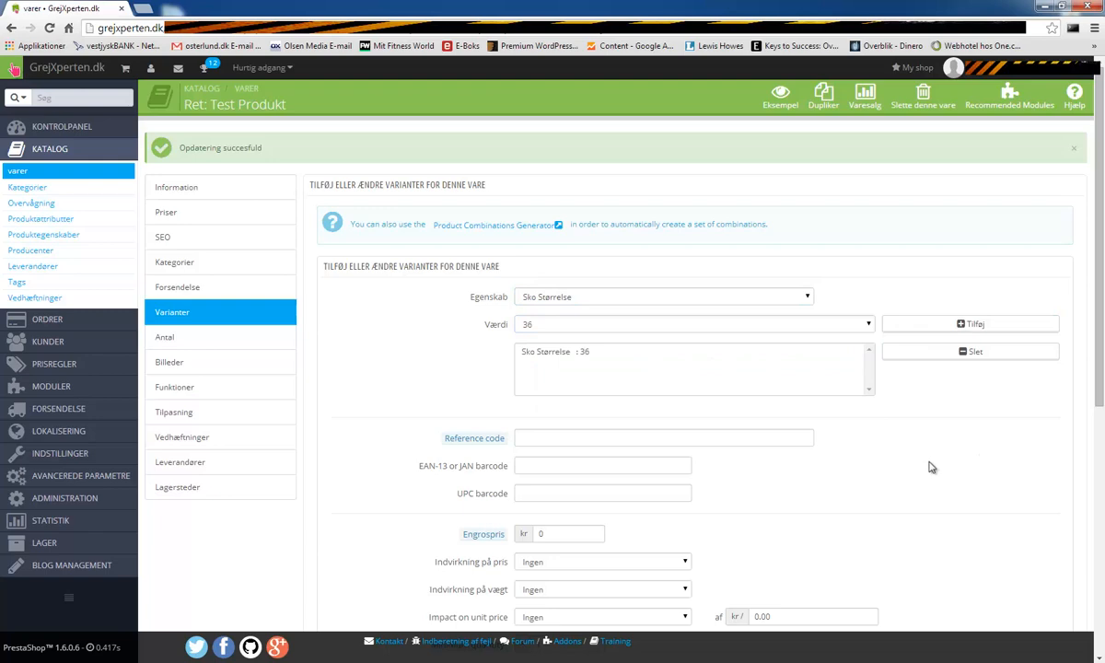
pyautogui.scroll(-10, 925, 492)
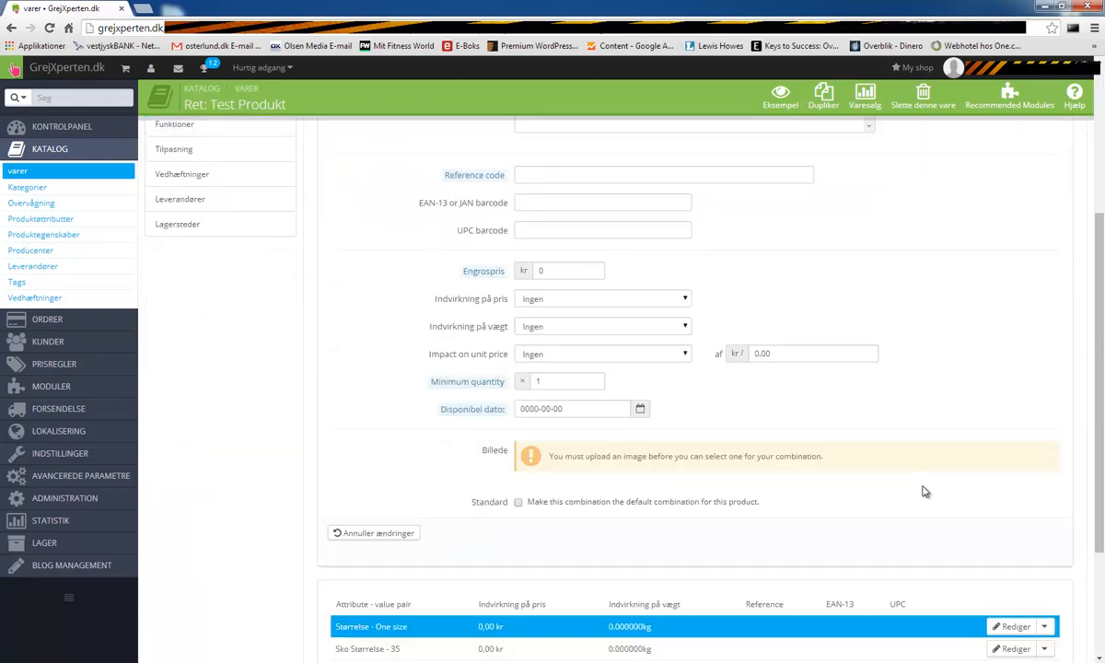
pyautogui.click(1010, 580)
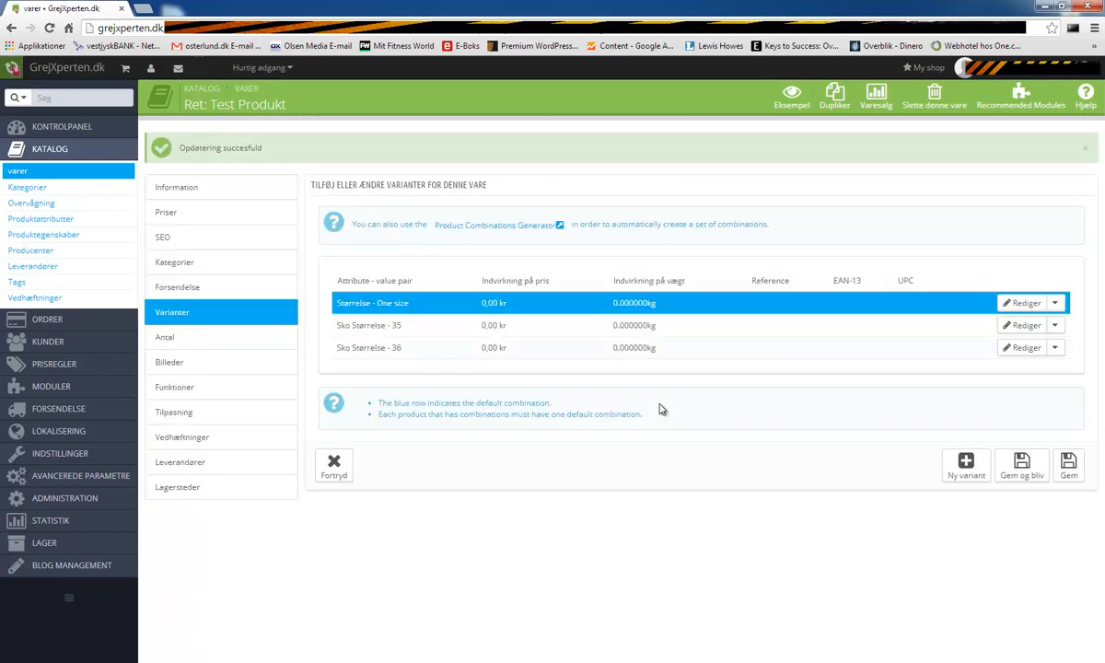
pyautogui.click(789, 96)
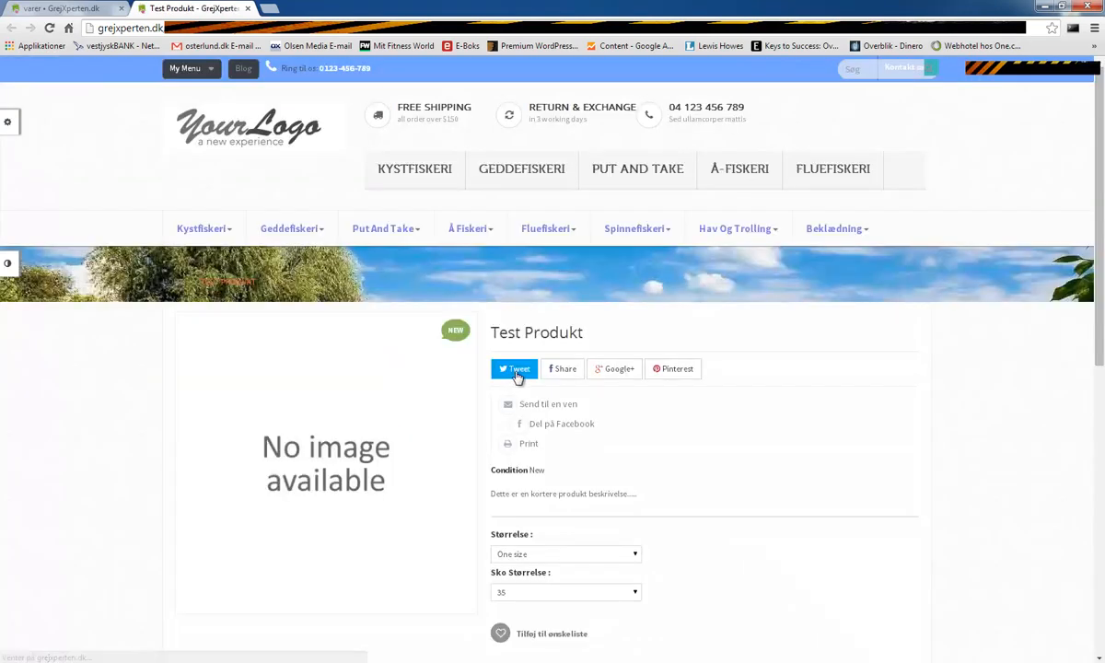
pyautogui.scroll(-2, 626, 474)
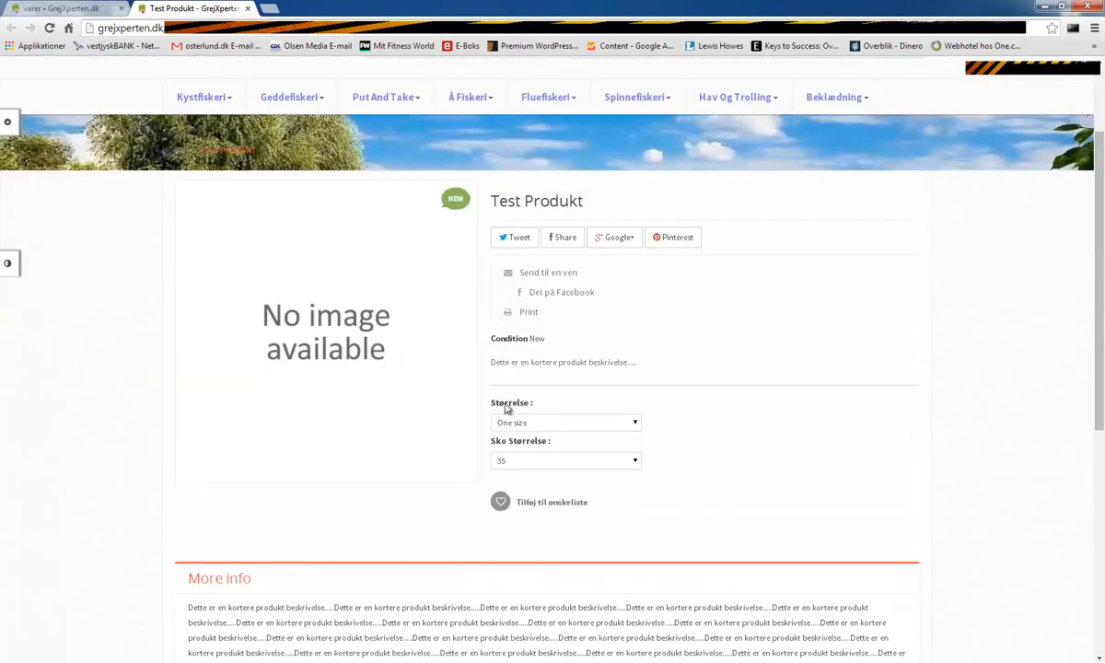
pyautogui.click(541, 426)
pyautogui.click(549, 434)
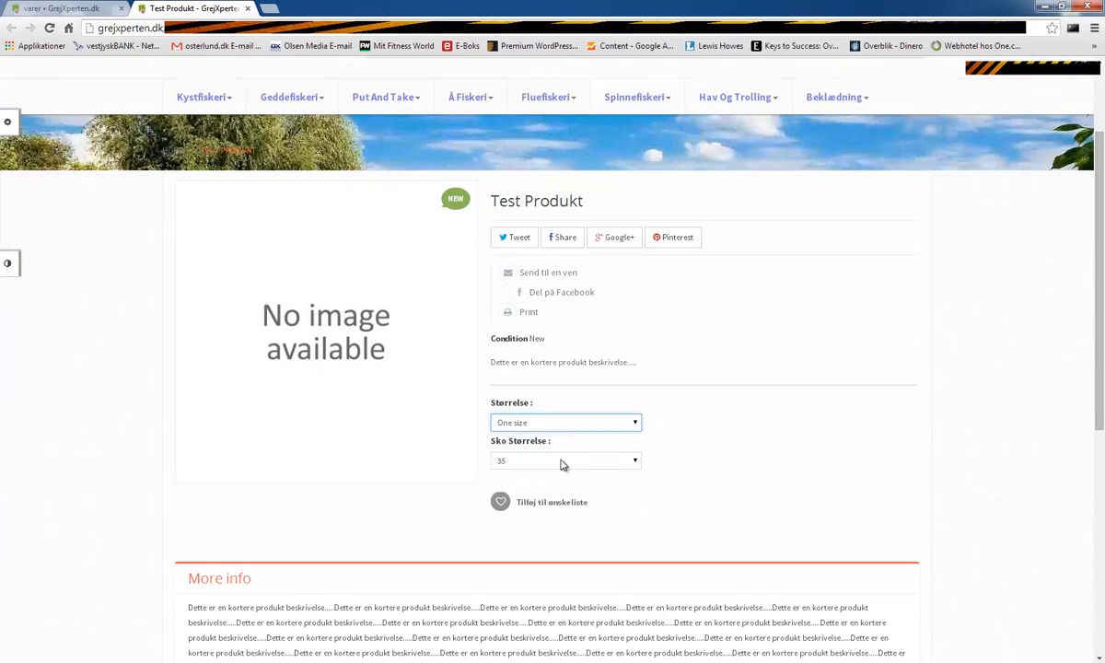
pyautogui.click(564, 465)
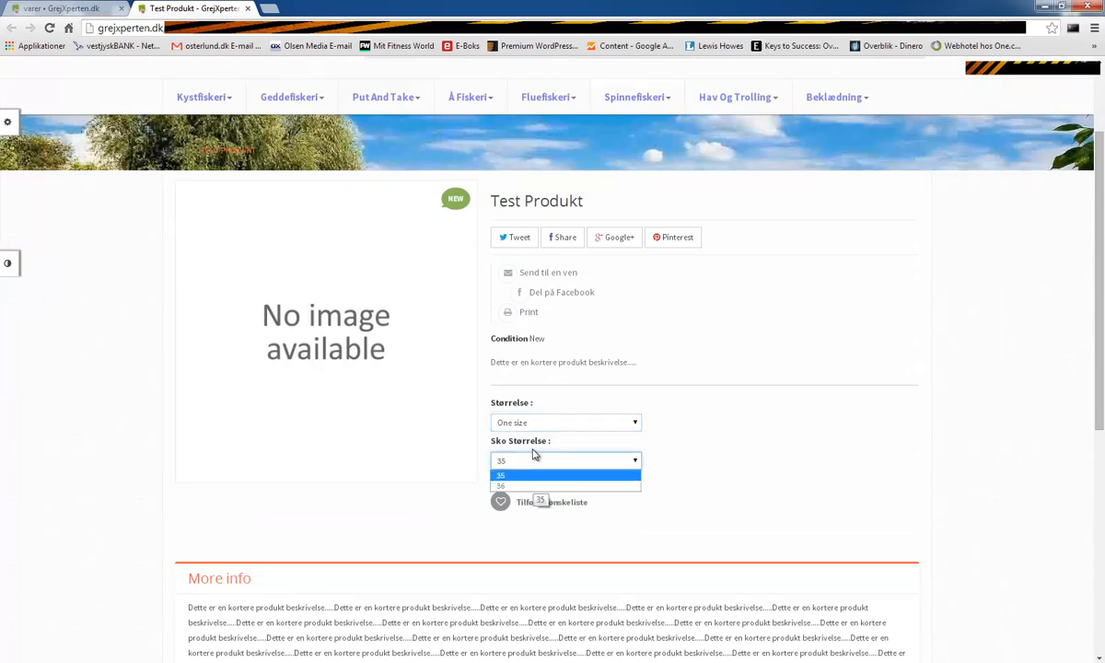
pyautogui.click(247, 9)
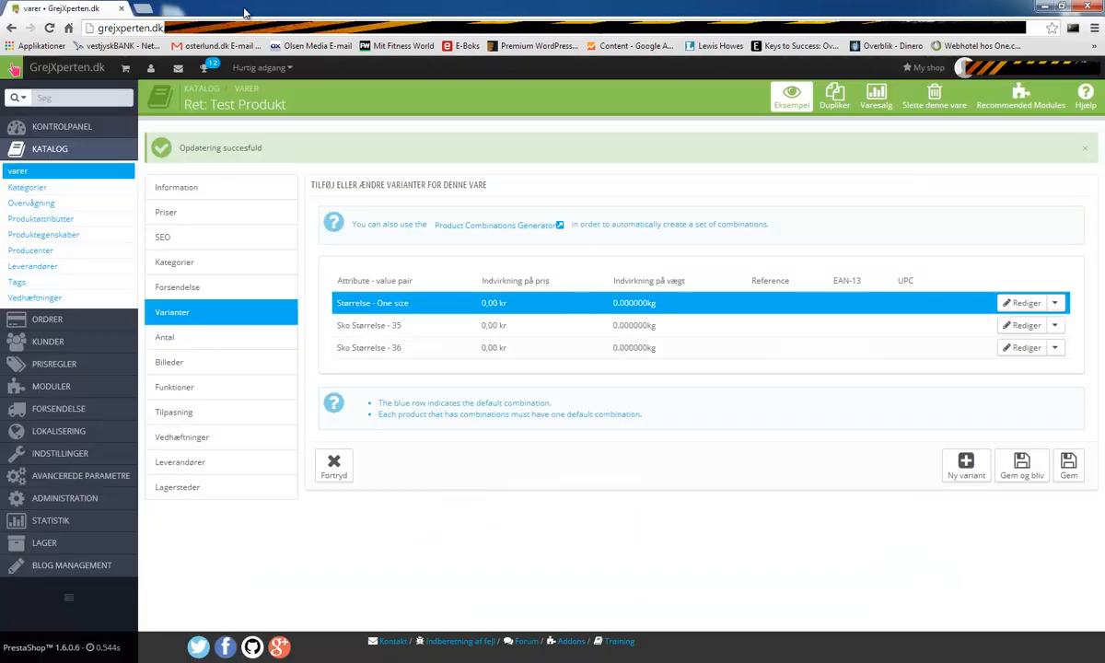
# - Enable advanced stock management on the product's Antal quantities tab
pyautogui.click(181, 340)
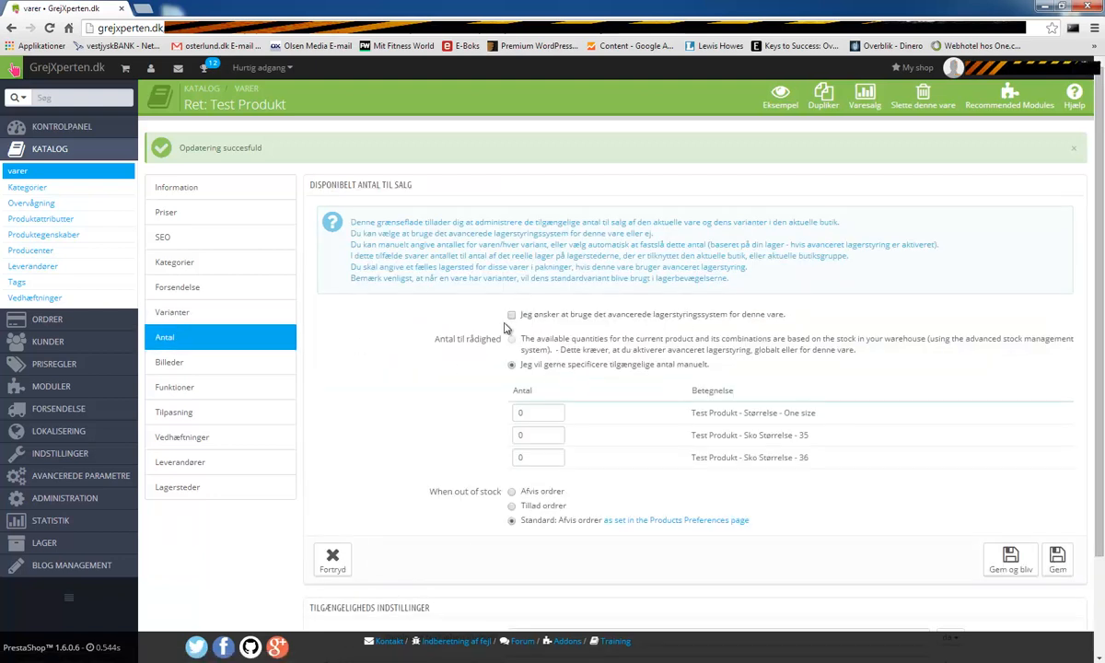
pyautogui.moveTo(92, 546)
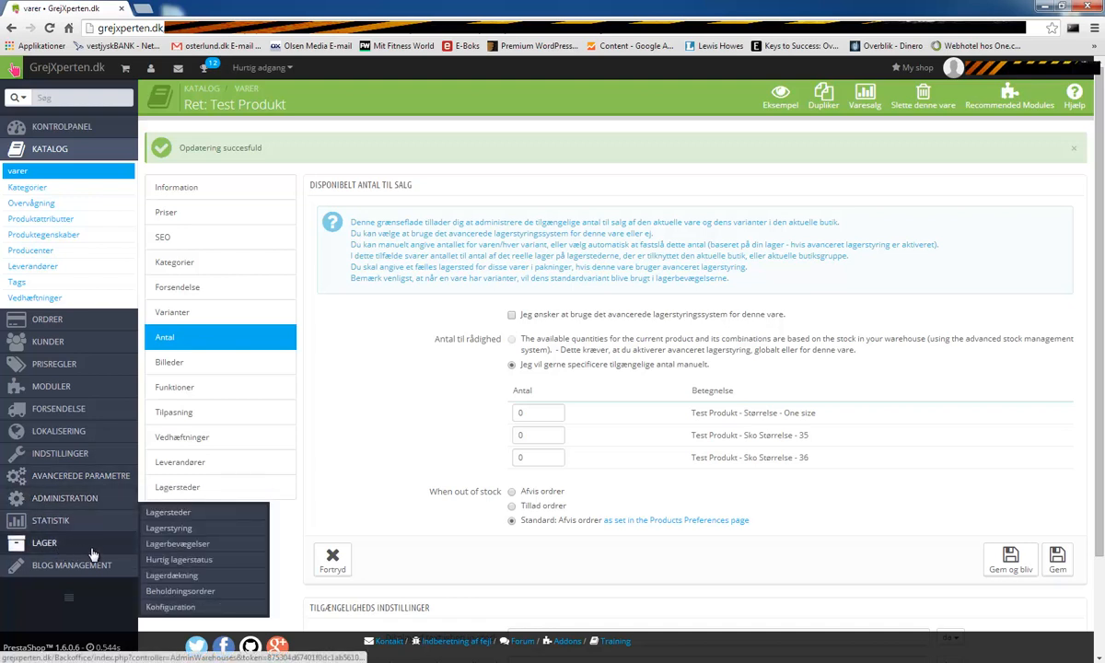
pyautogui.moveTo(66, 501)
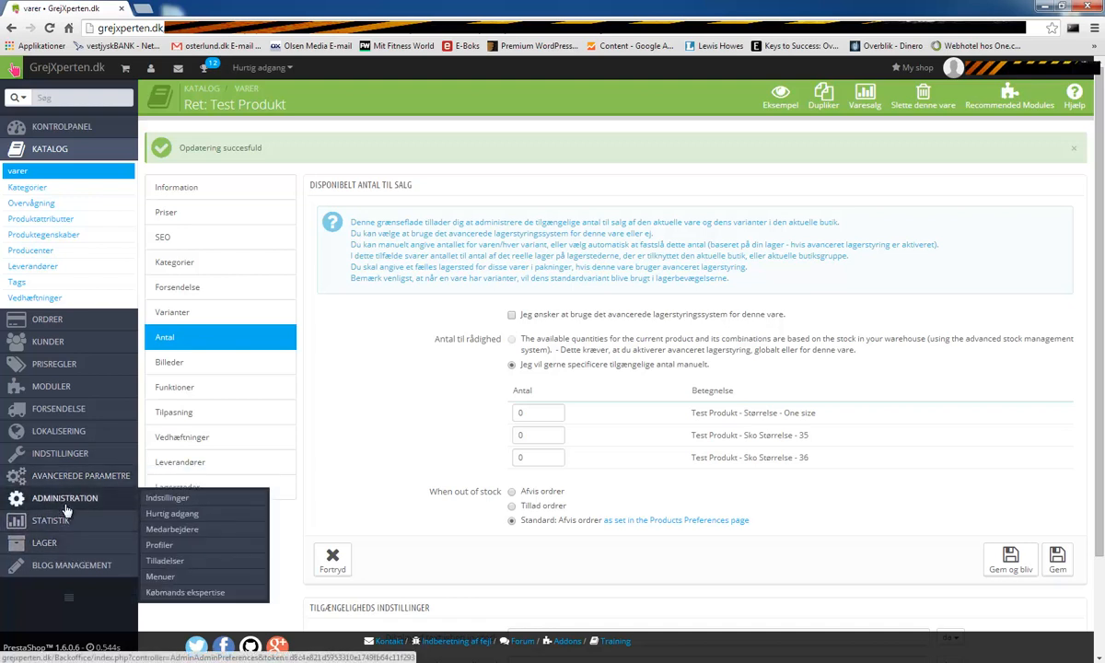
pyautogui.moveTo(85, 465)
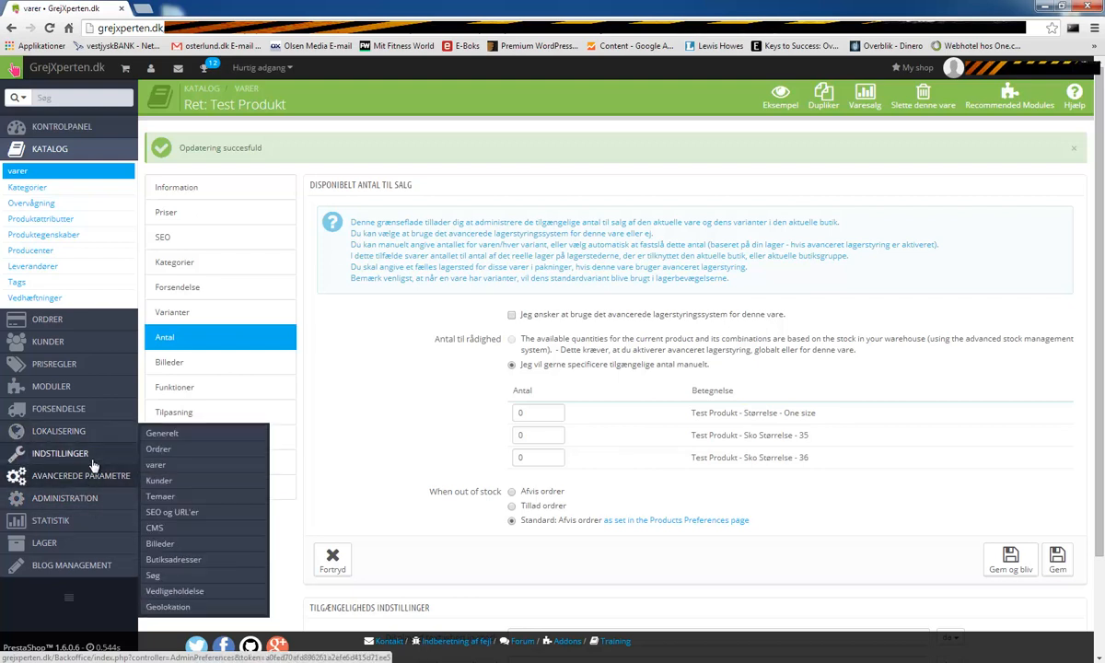
pyautogui.click(512, 315)
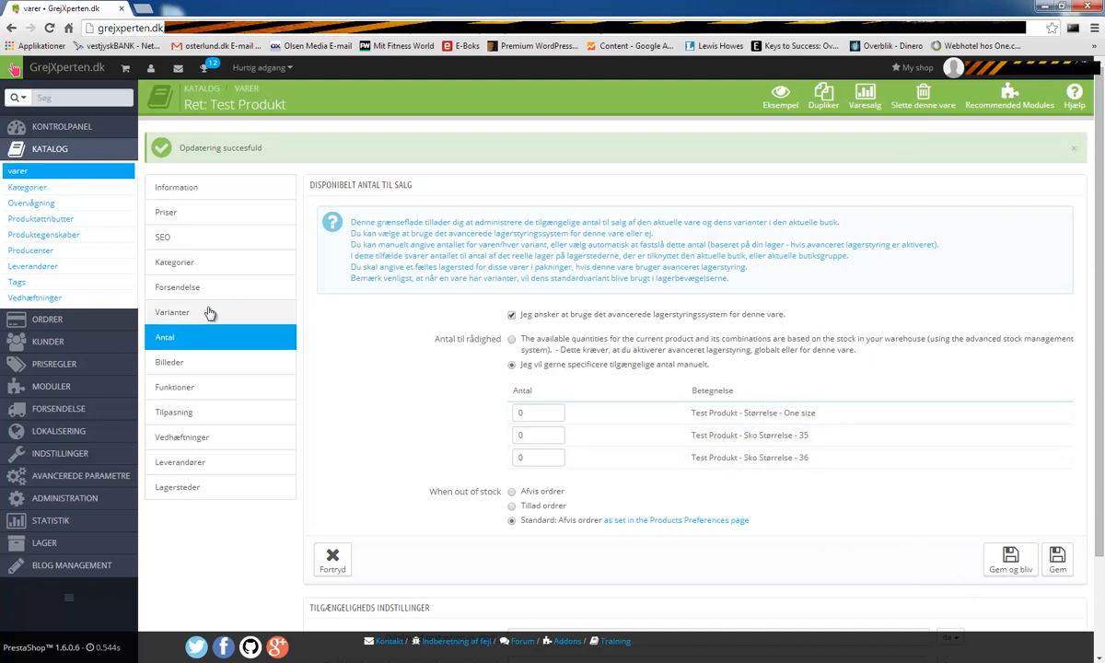
# - Set stock to 15 for shoe size 35 and 10 for size 36, and save
pyautogui.click(536, 436)
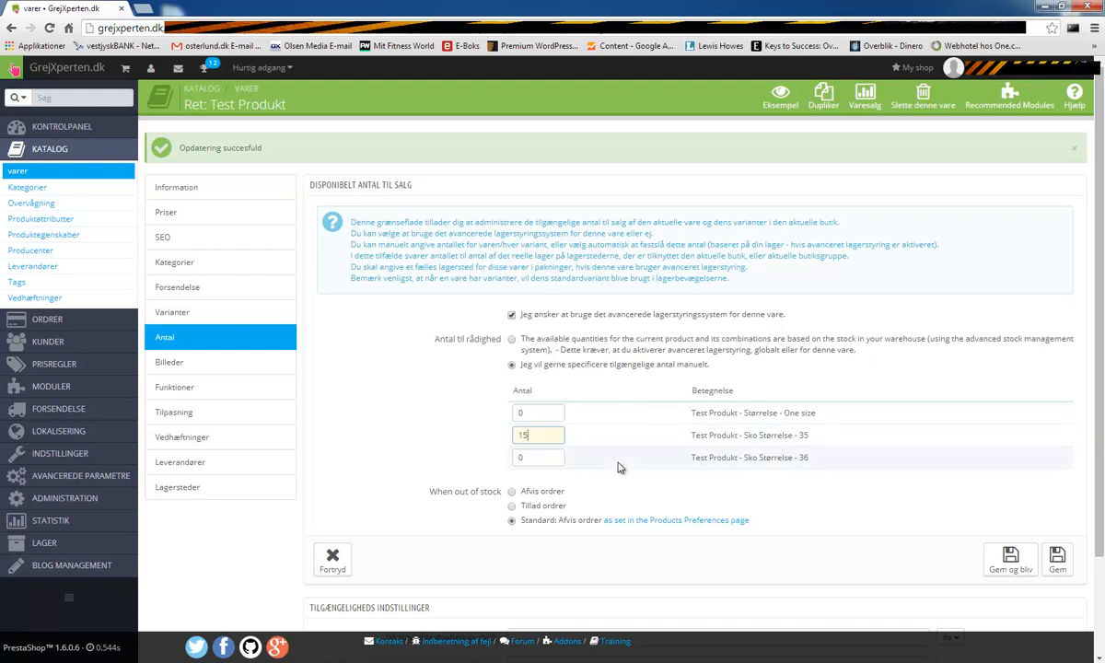
pyautogui.click(806, 436)
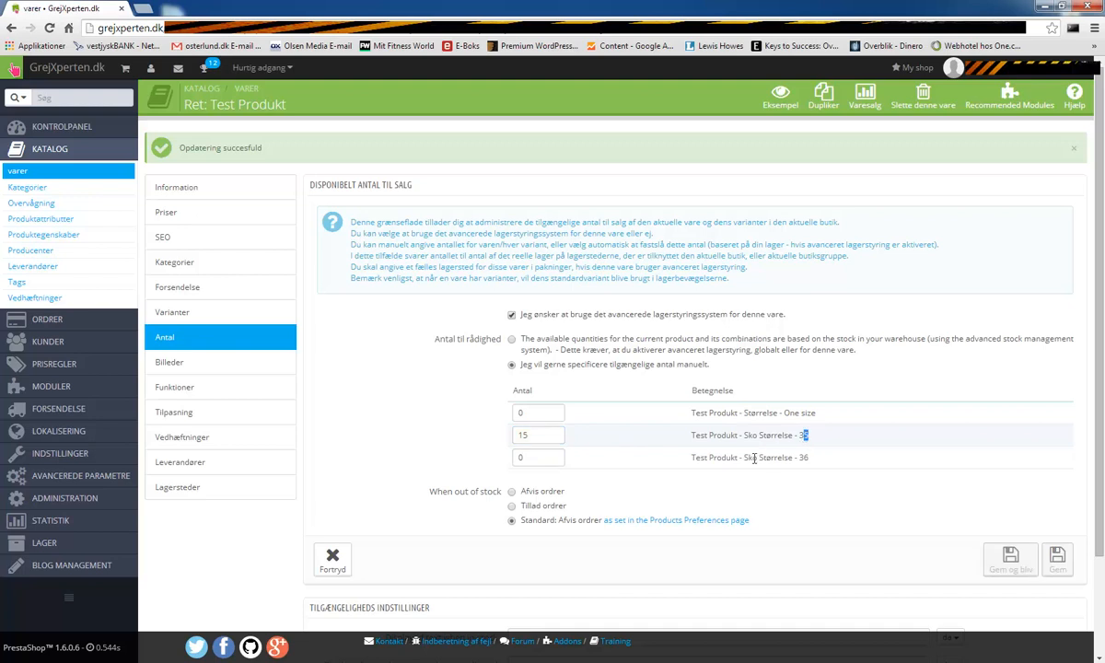
pyautogui.click(541, 457)
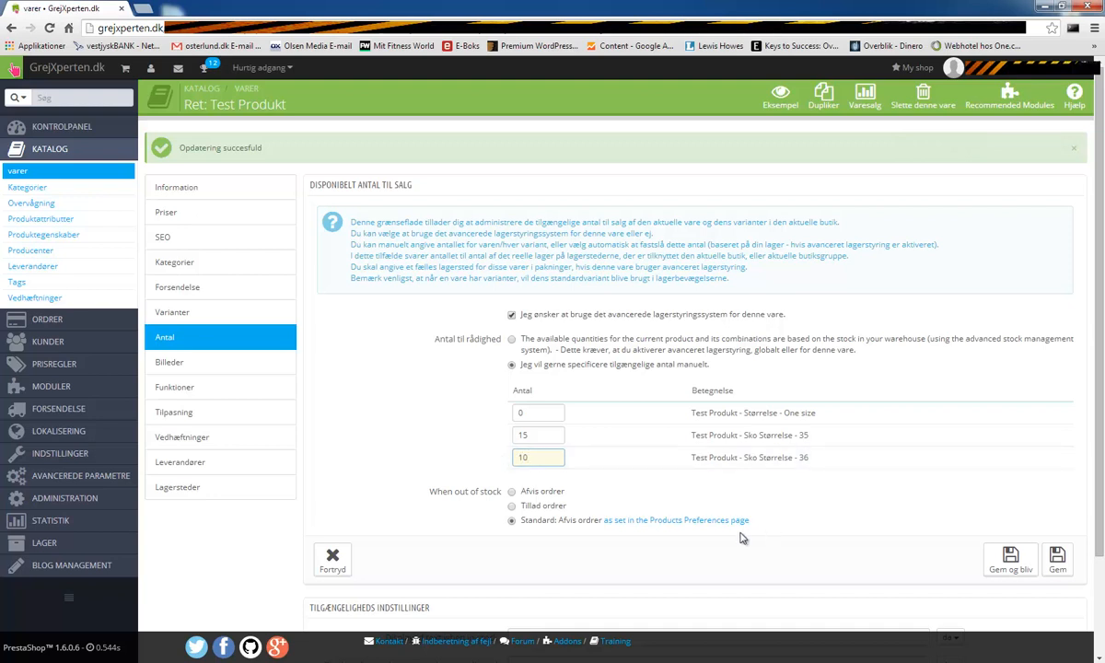
pyautogui.click(1010, 557)
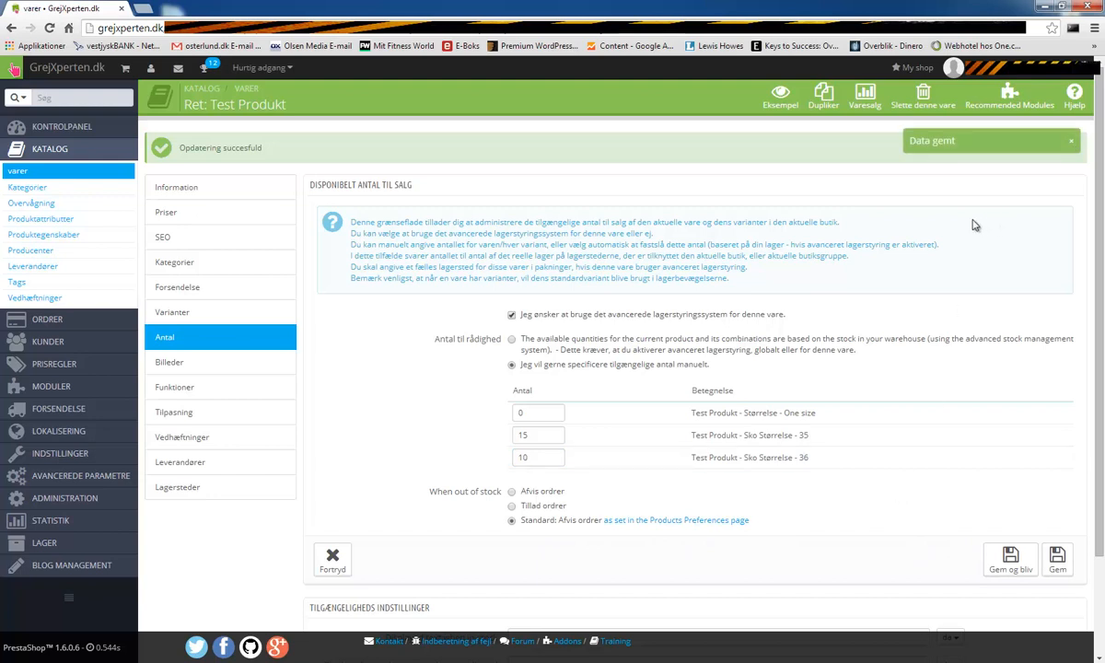
pyautogui.click(176, 364)
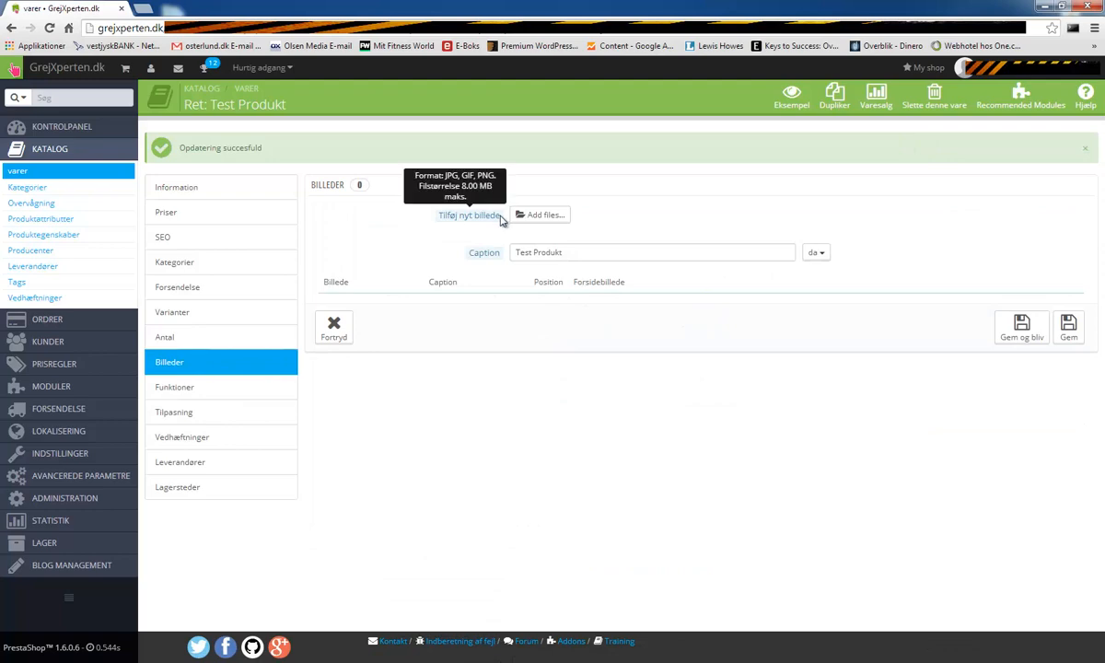
# - Upload redningsvest.jpg as the product's image and save
pyautogui.click(541, 215)
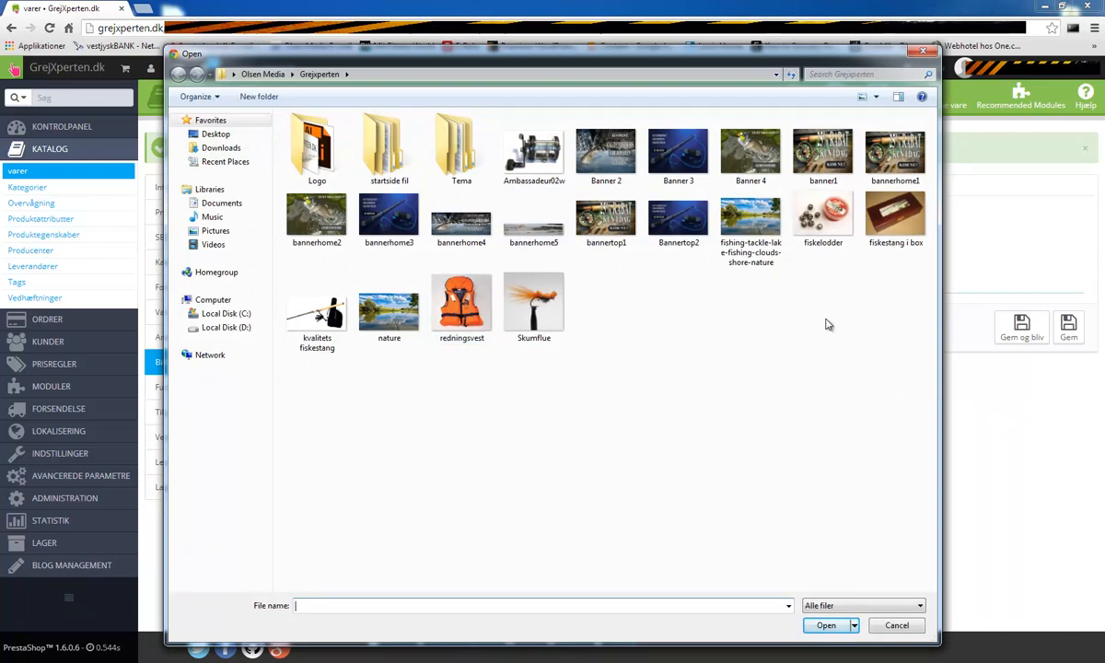
pyautogui.click(461, 333)
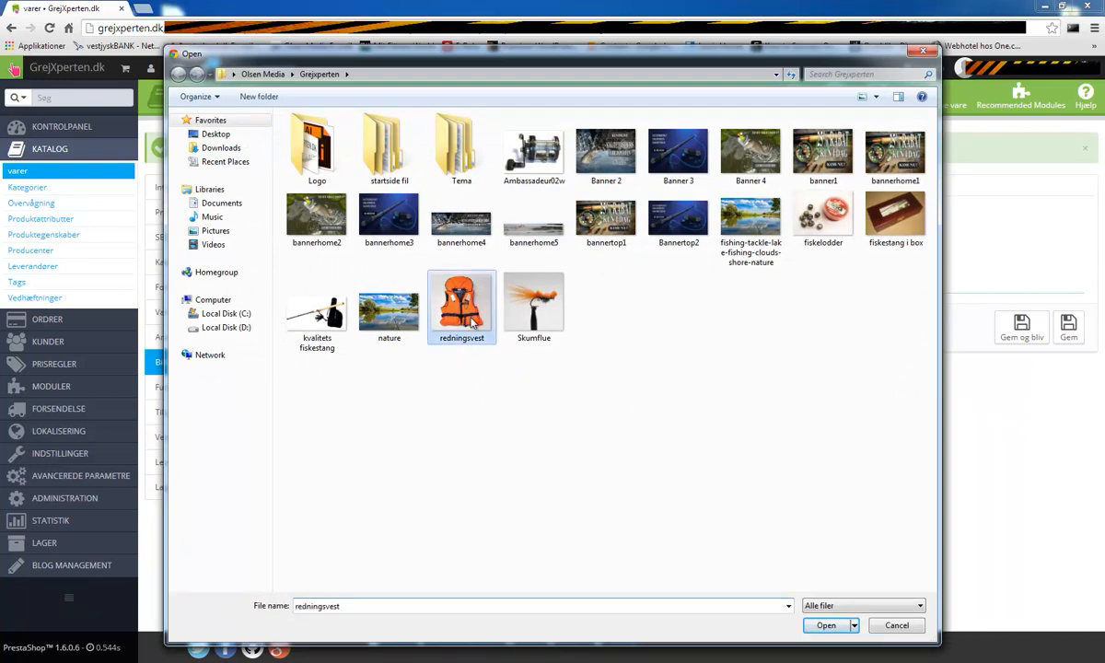
pyautogui.click(828, 625)
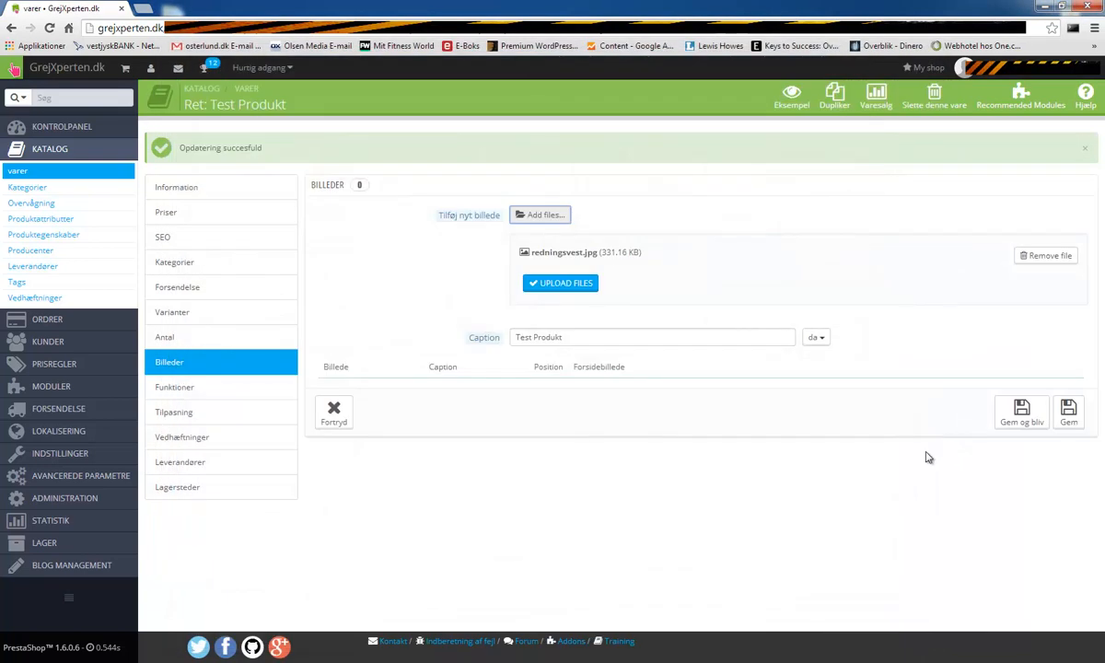
pyautogui.click(547, 284)
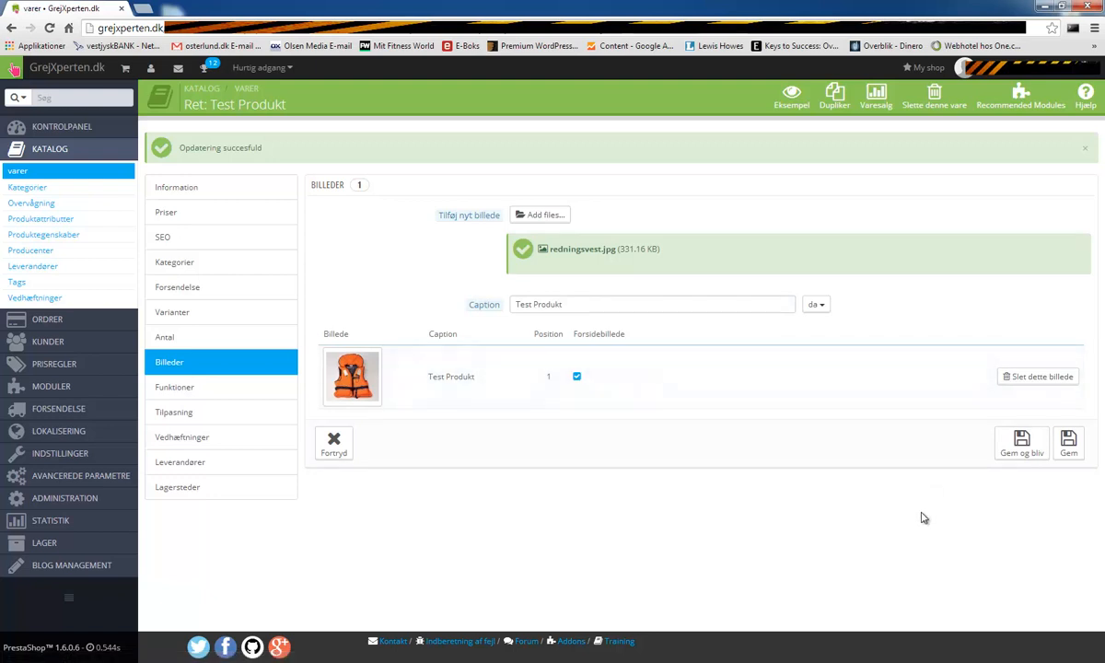
pyautogui.click(1020, 446)
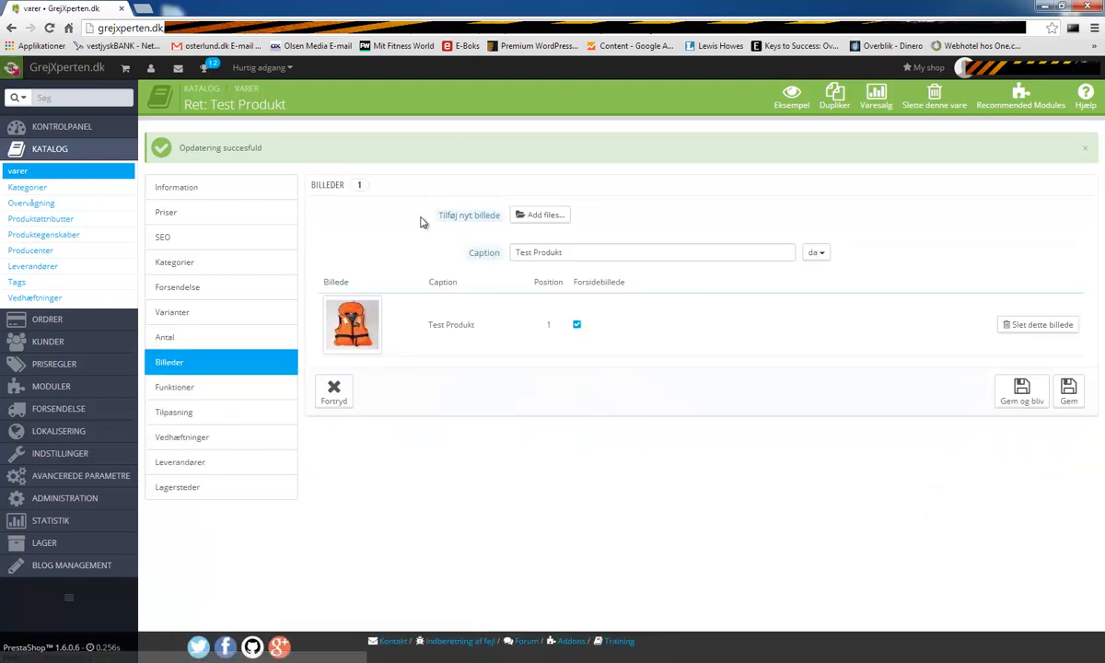
# - Preview the product in the shop and check its shoe size options
pyautogui.click(787, 118)
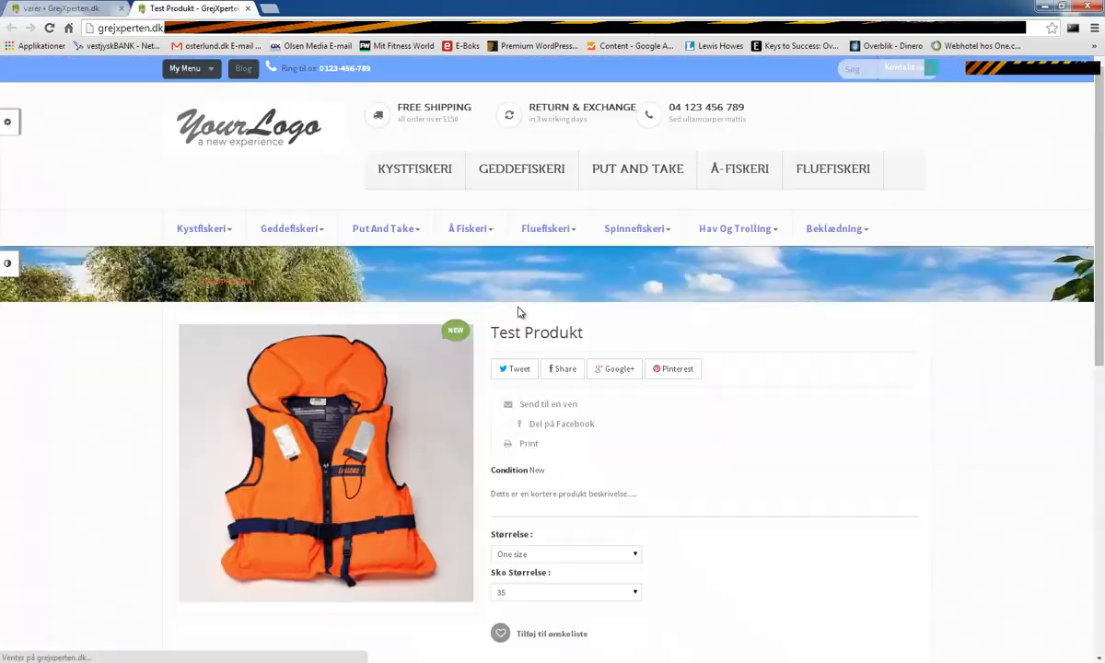
pyautogui.click(548, 591)
pyautogui.click(552, 562)
pyautogui.click(552, 555)
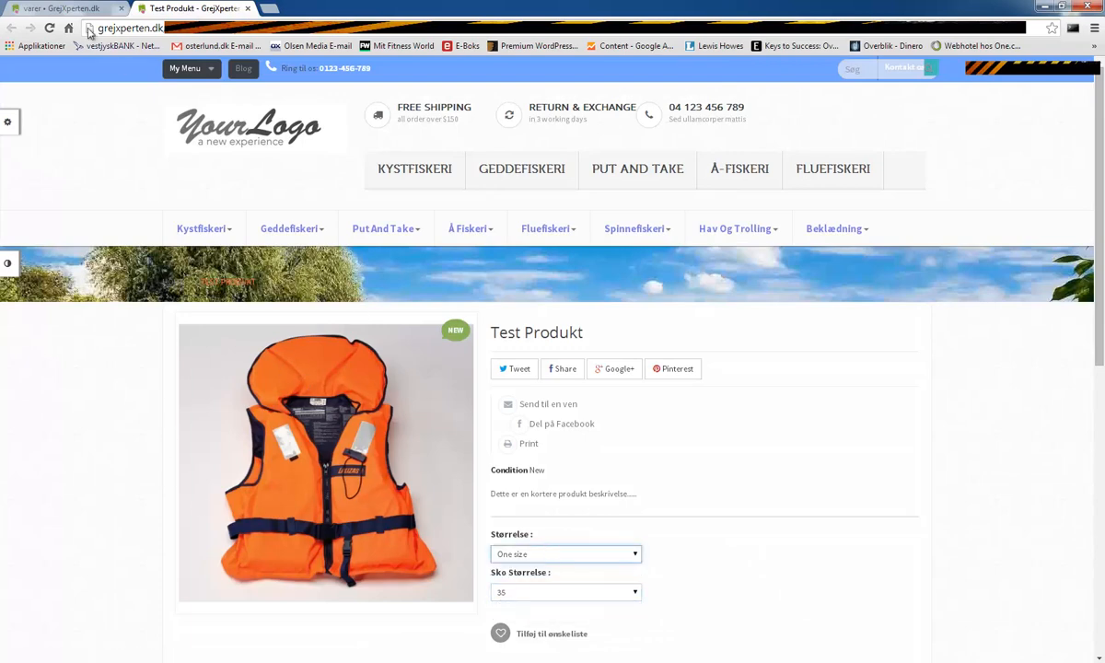
pyautogui.click(247, 9)
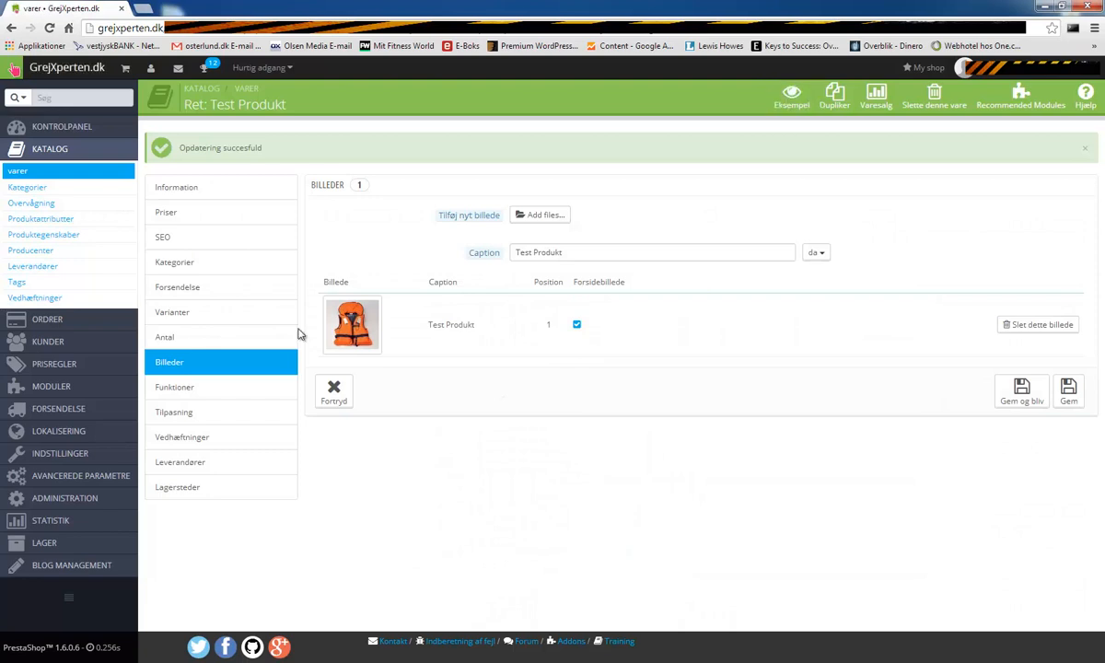
pyautogui.click(206, 395)
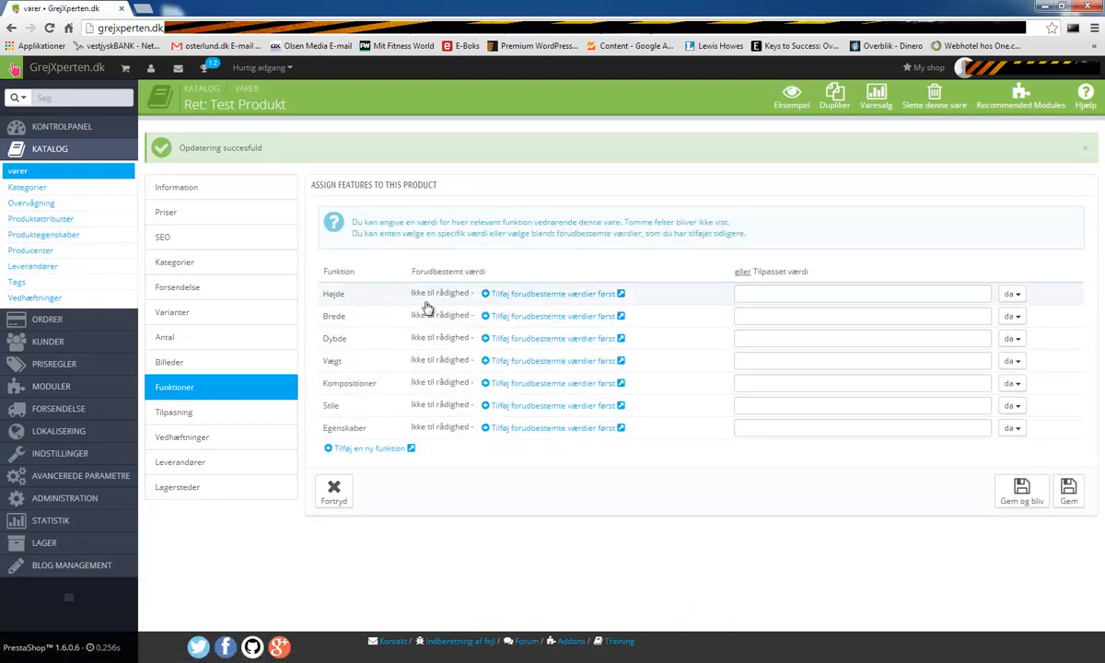
# - Enter 5000 for Højde, then clear it and stay on the features page
pyautogui.click(787, 293)
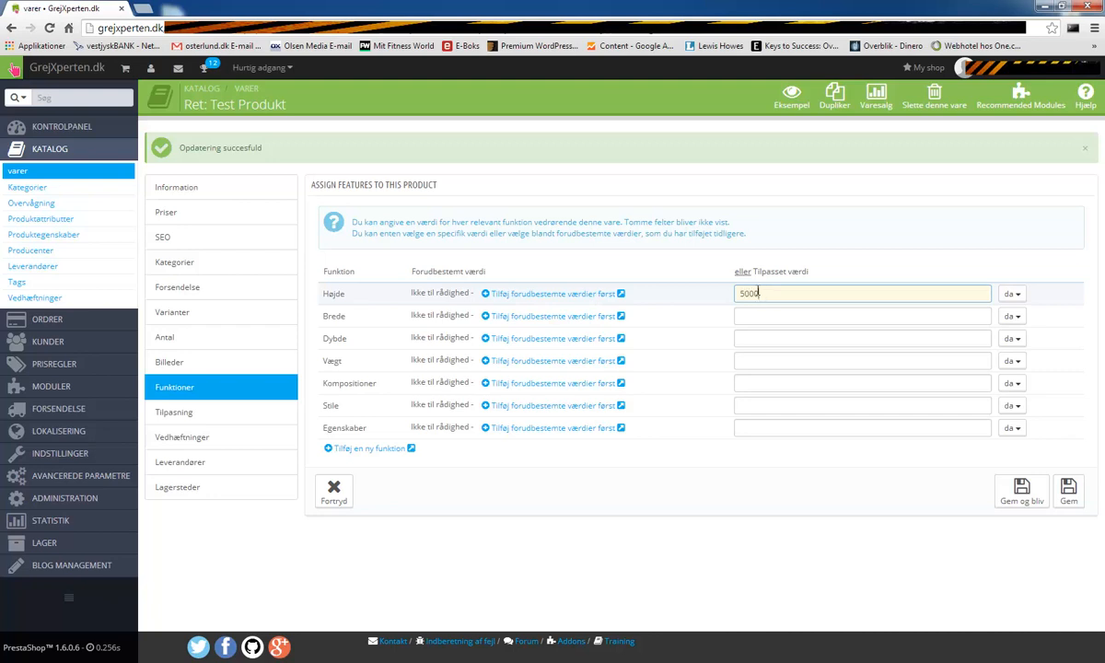
pyautogui.moveTo(763, 293); pyautogui.dragTo(710, 298)
pyautogui.press('BackSpace')
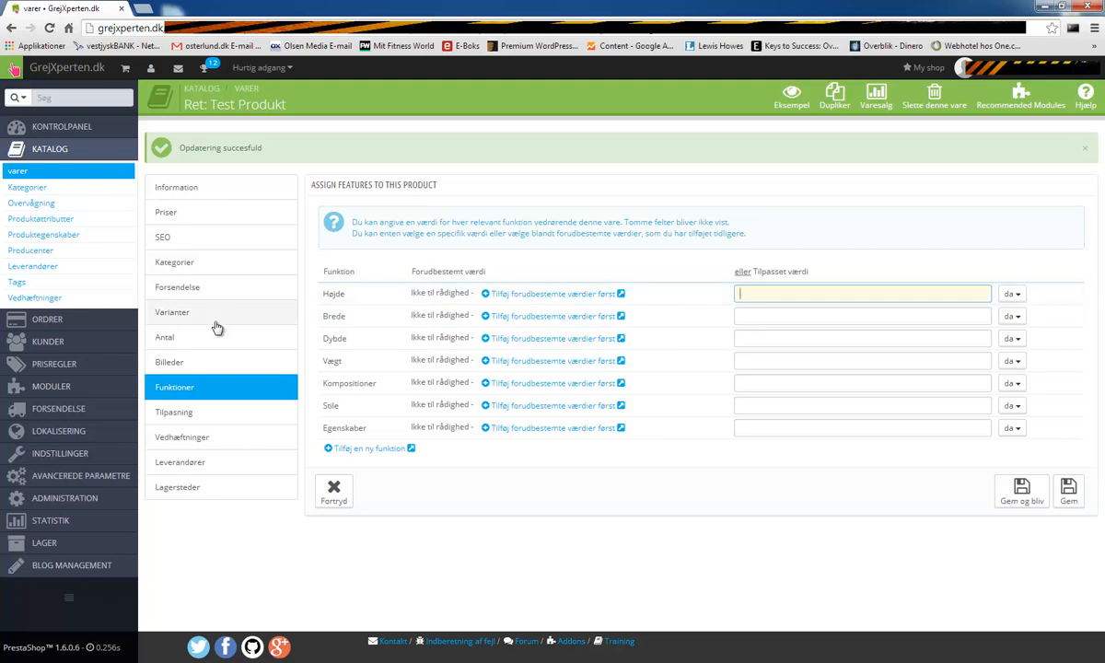
pyautogui.click(599, 294)
pyautogui.click(629, 116)
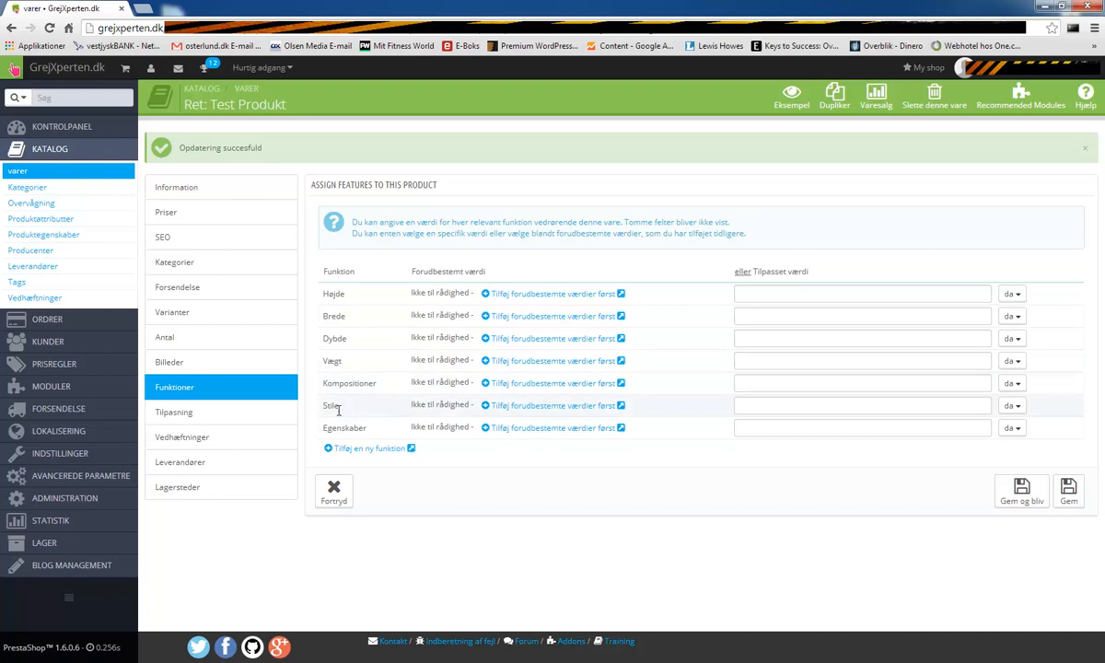
# - Dismiss the unsaved-data prompt for Stile and save the features with no values
pyautogui.click(561, 405)
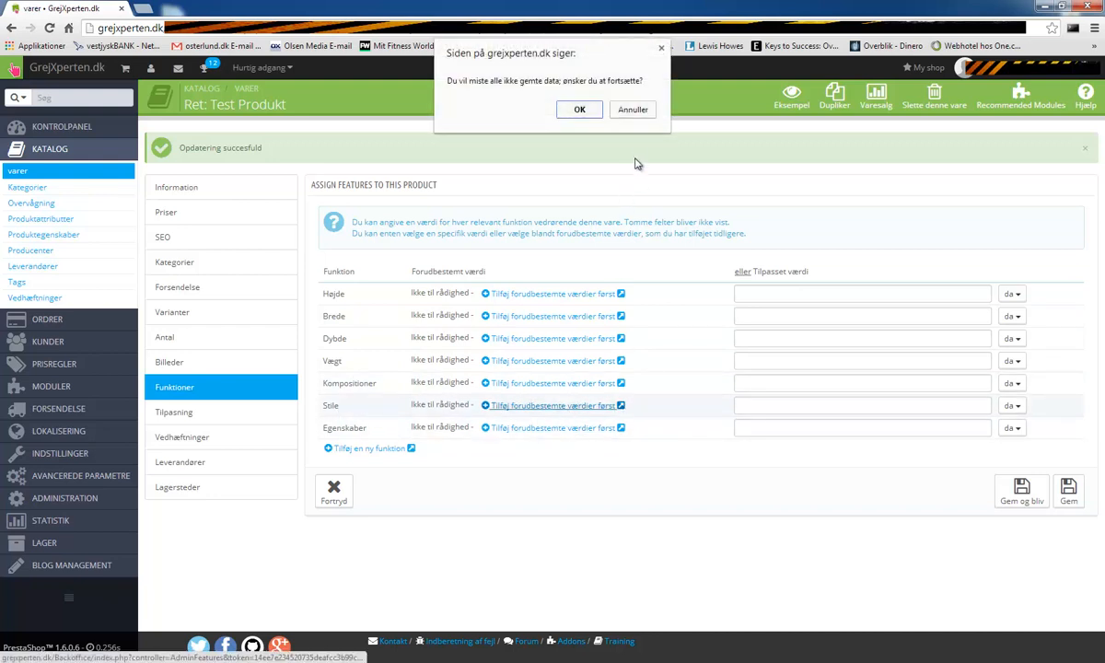
pyautogui.click(632, 110)
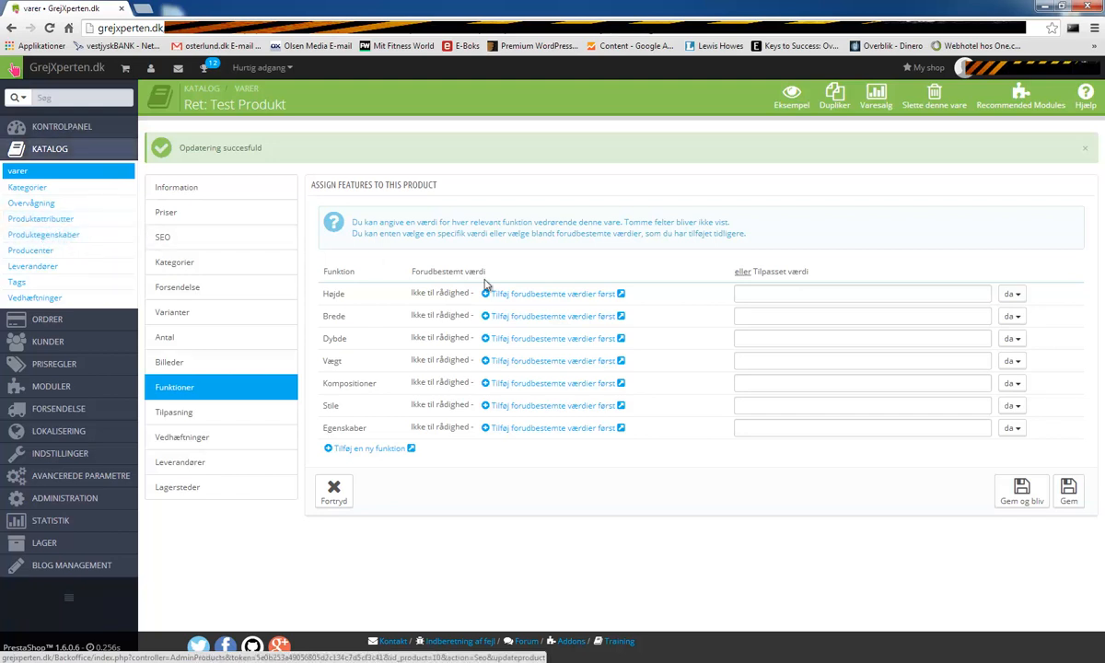
pyautogui.click(1021, 497)
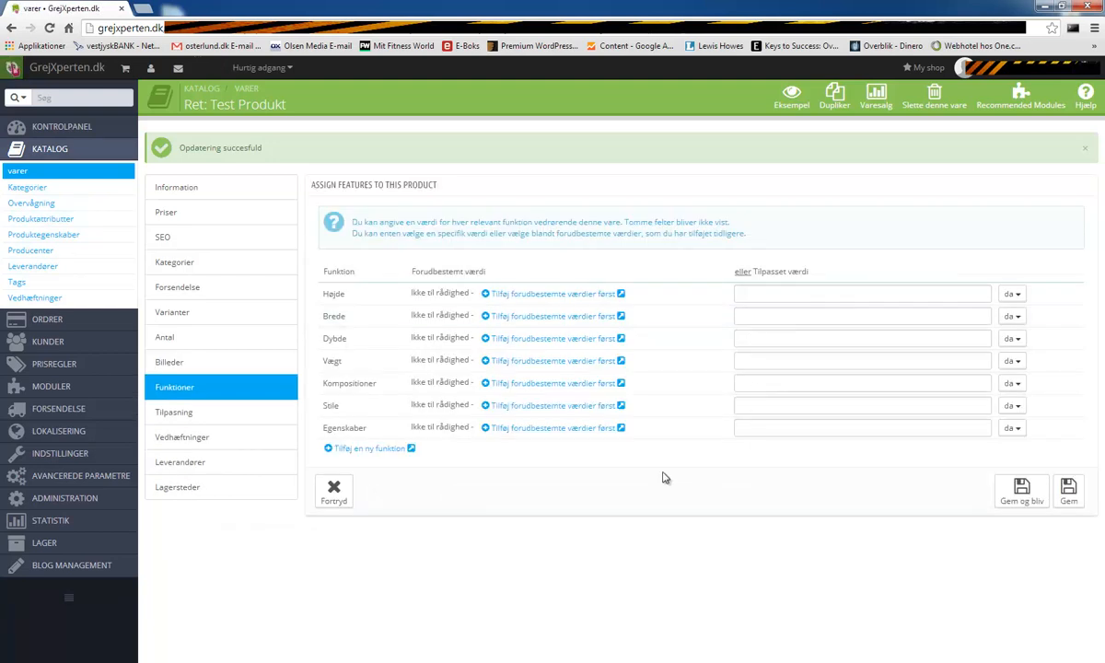
pyautogui.click(174, 412)
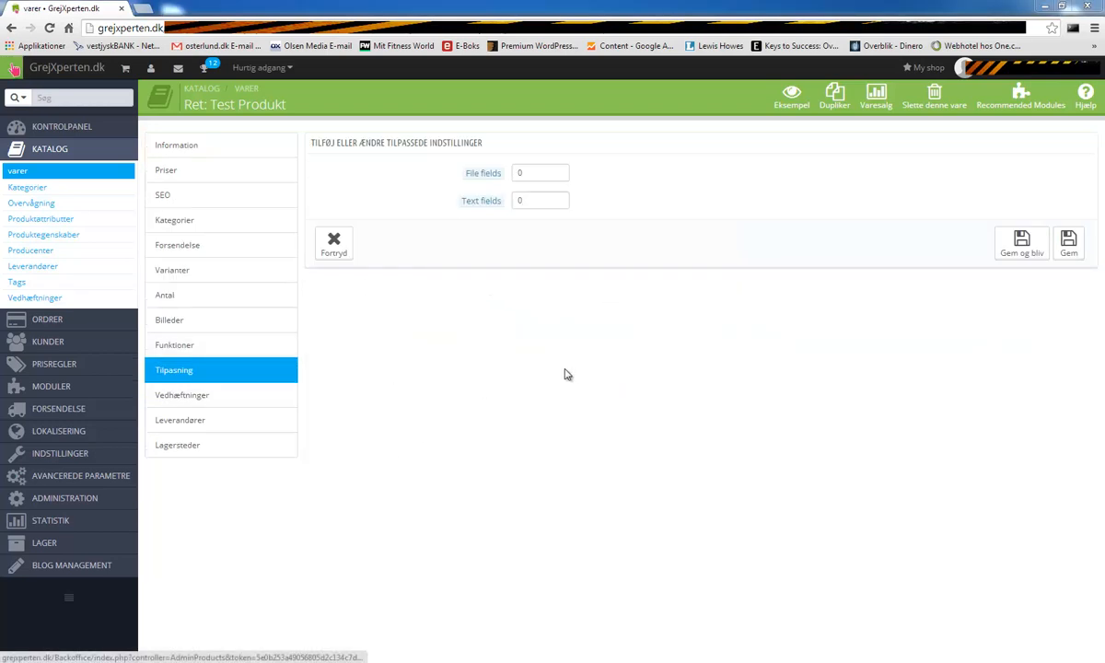
# - Keep File fields and Text fields at 0 on the Tilpasning tab and save
pyautogui.moveTo(312, 143); pyautogui.dragTo(493, 143)
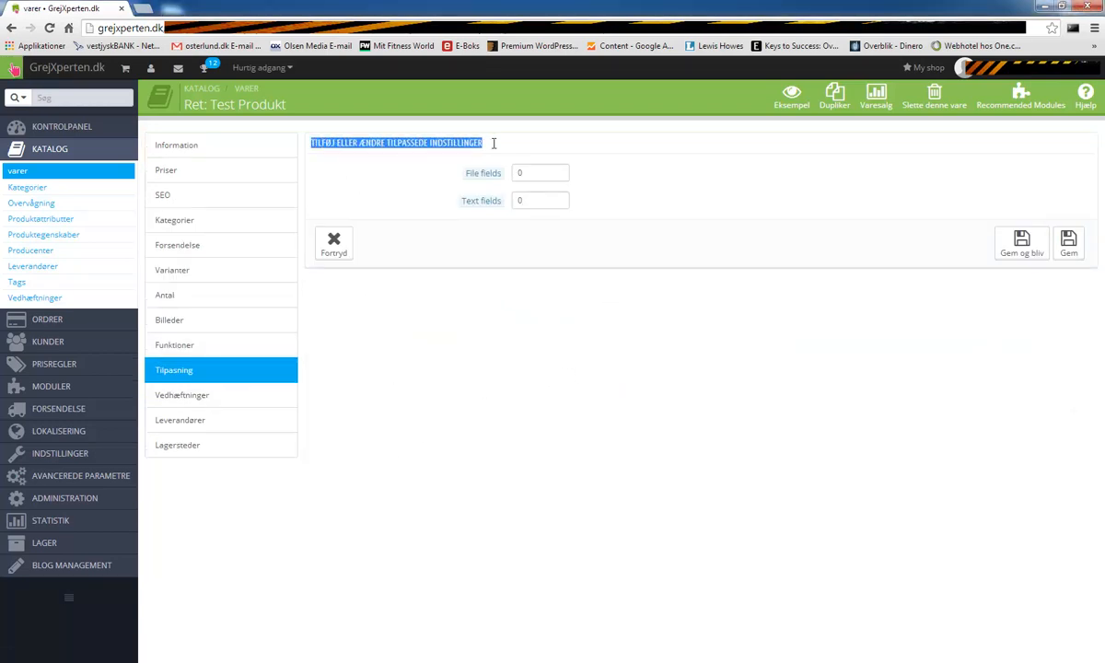
pyautogui.click(497, 147)
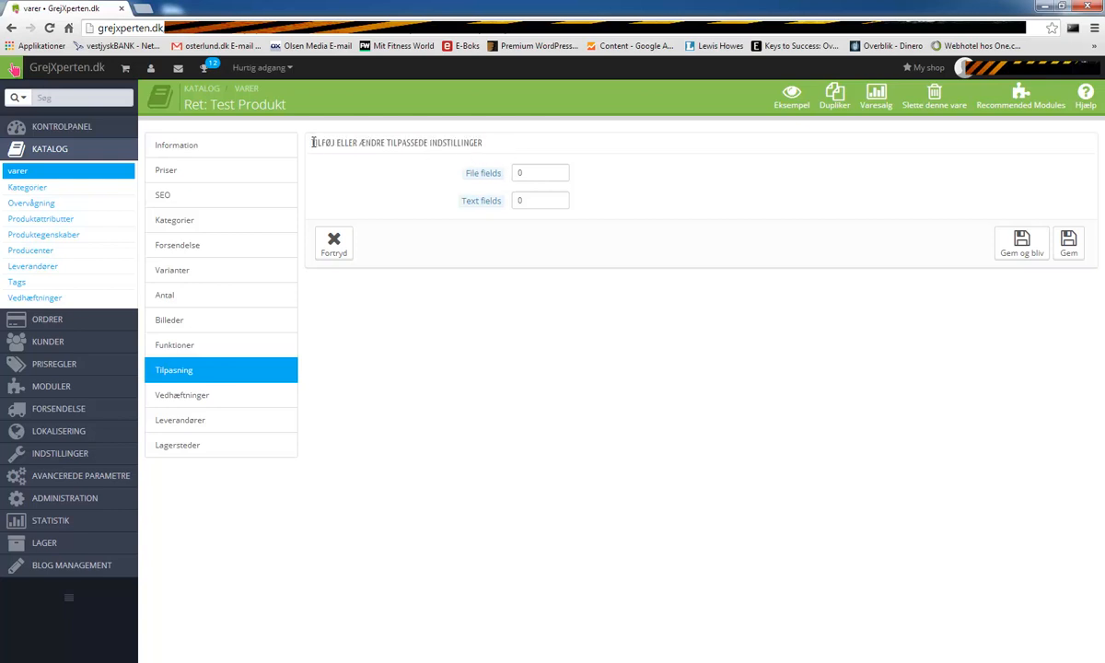
pyautogui.click(502, 146)
pyautogui.doubleClick(530, 172)
pyautogui.write('1')
pyautogui.write('0')
pyautogui.click(696, 202)
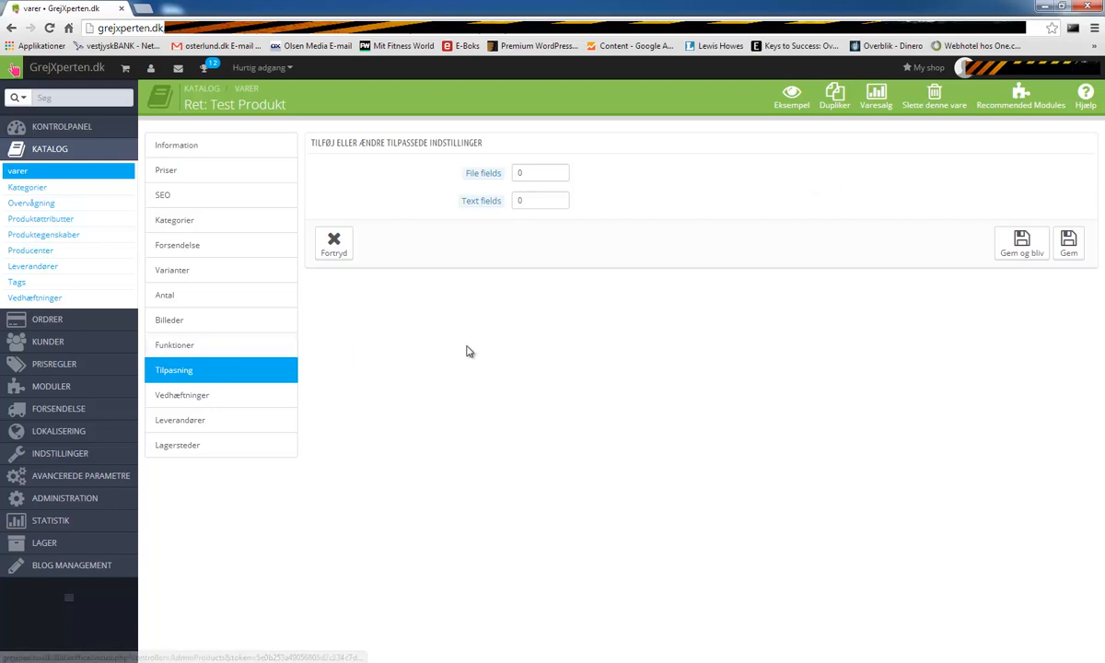
pyautogui.click(1021, 243)
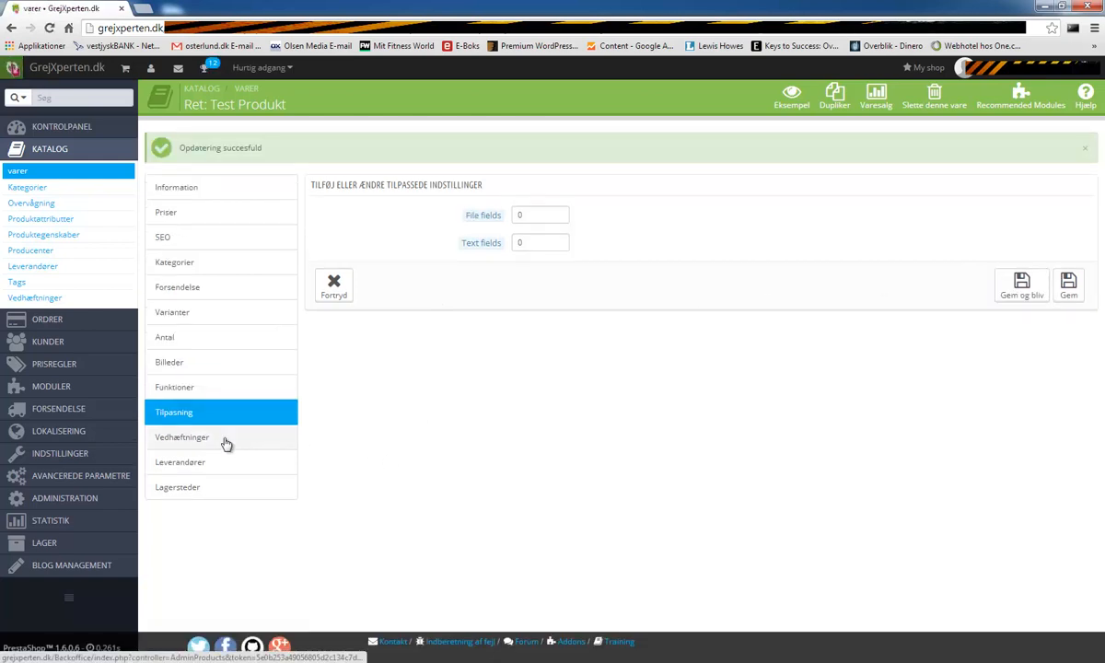
pyautogui.click(187, 440)
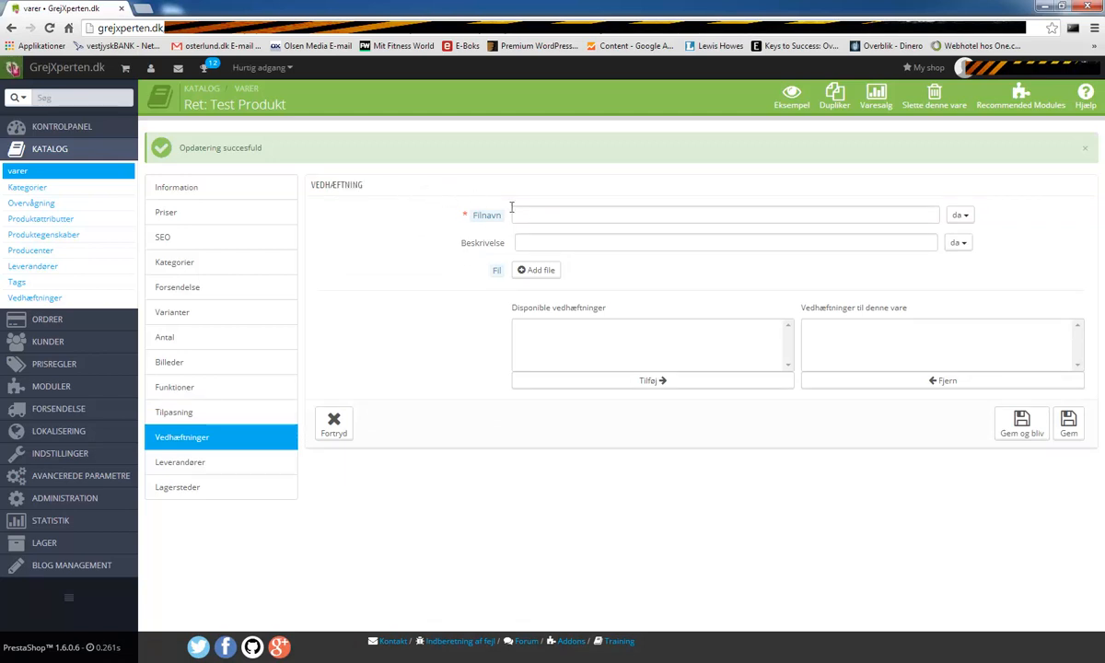
pyautogui.click(547, 217)
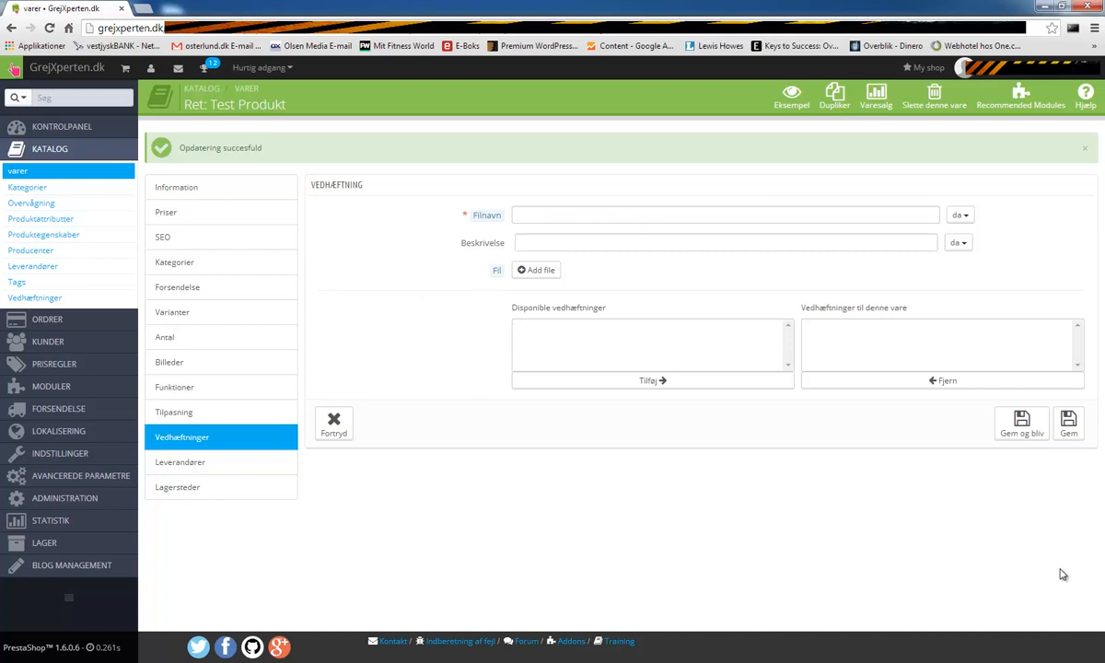
pyautogui.click(1005, 435)
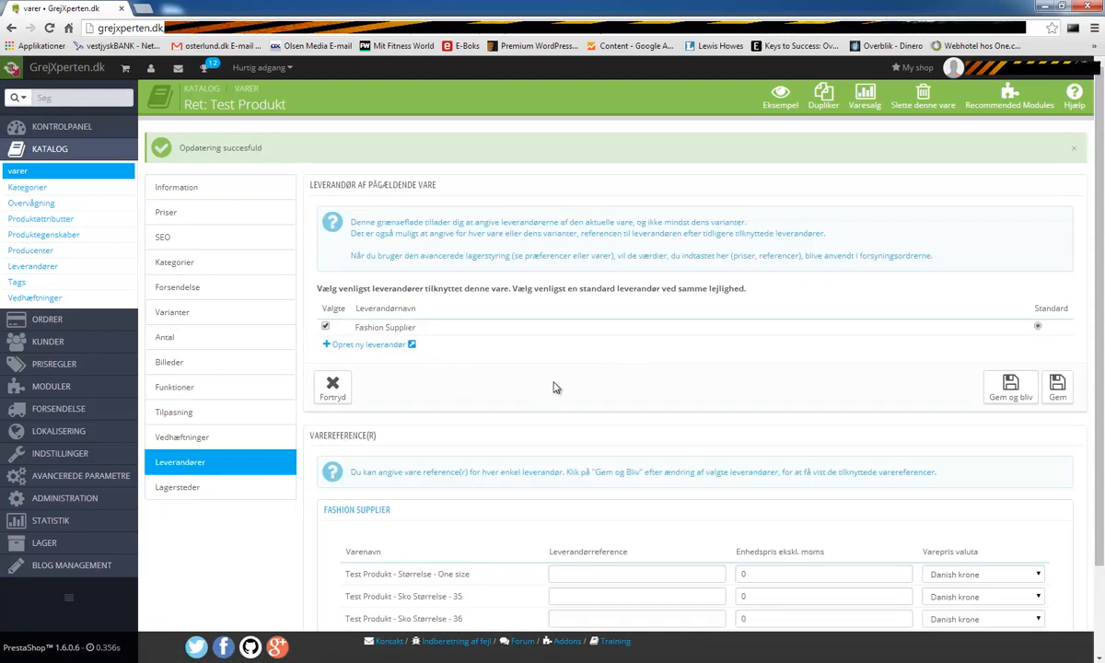
# - Tick Fashion Supplier as the product's default supplier and save
pyautogui.scroll(-1, 538, 397)
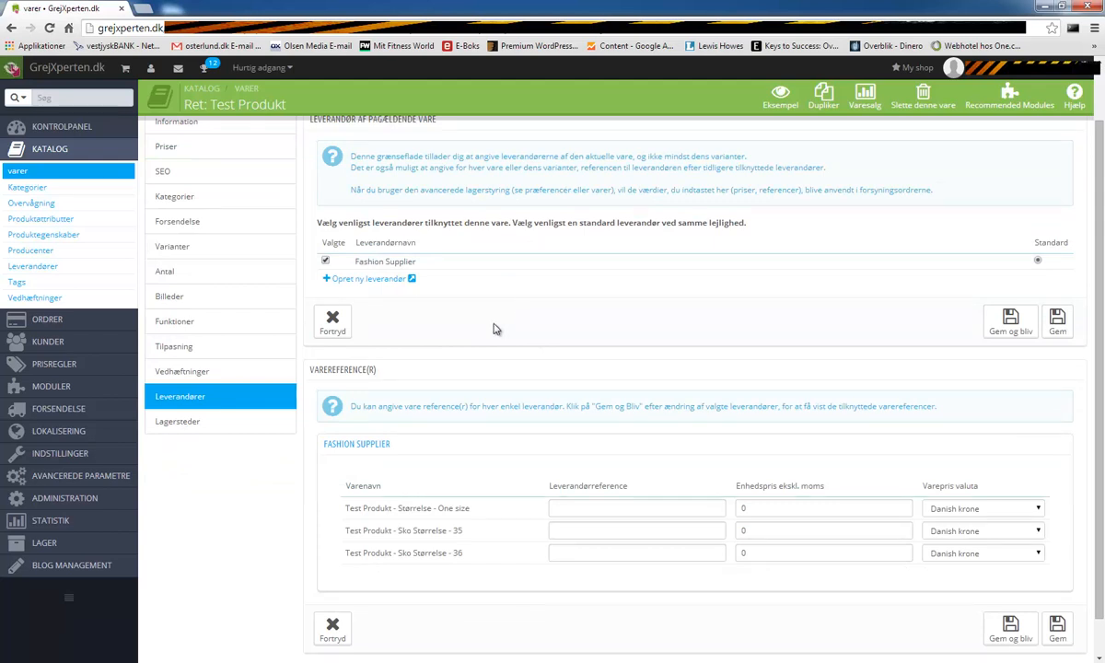
pyautogui.scroll(1, 470, 313)
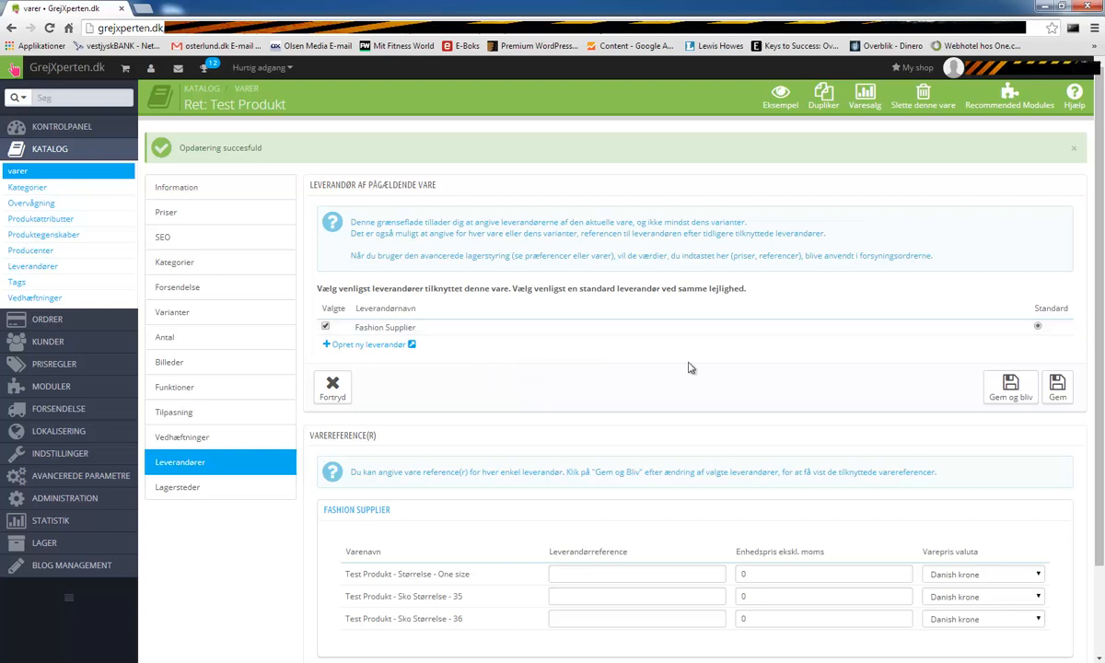
pyautogui.click(326, 327)
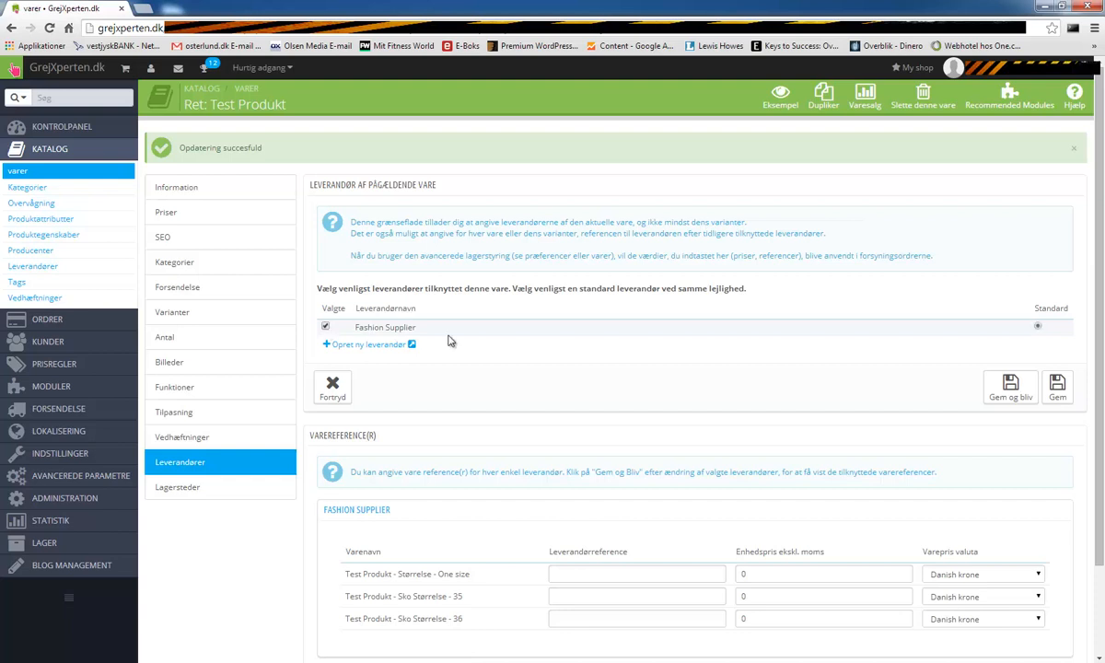
pyautogui.click(994, 387)
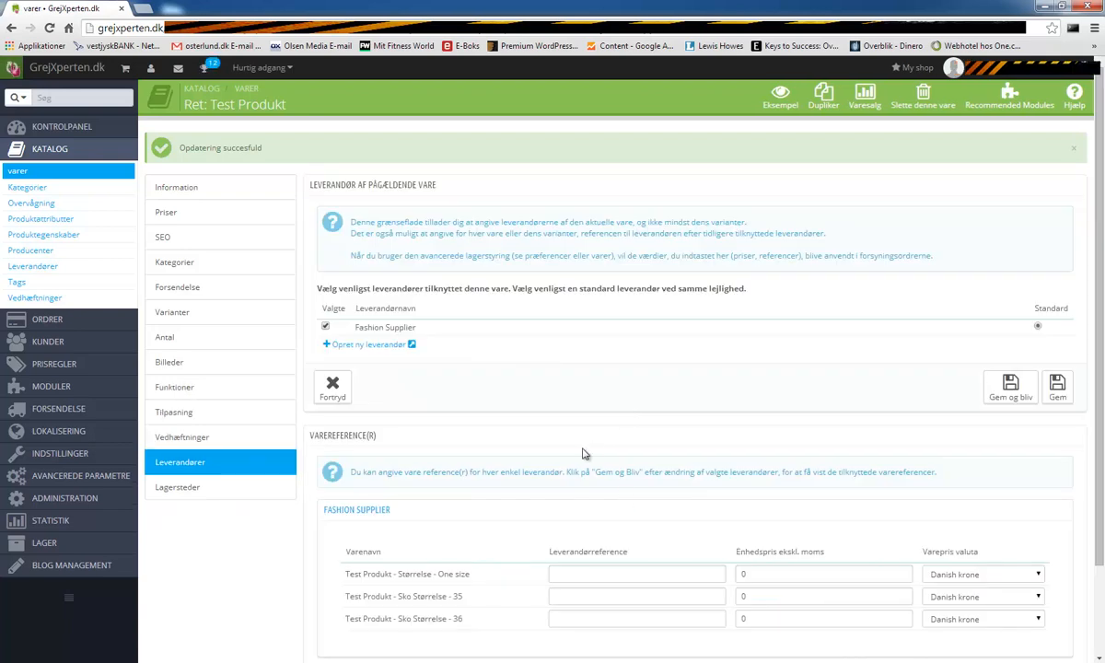
# - Change the One size unit price from 10 to 0 so all variant prices are 0, and save
pyautogui.moveTo(751, 572); pyautogui.dragTo(727, 615)
pyautogui.scroll(-2, 718, 540)
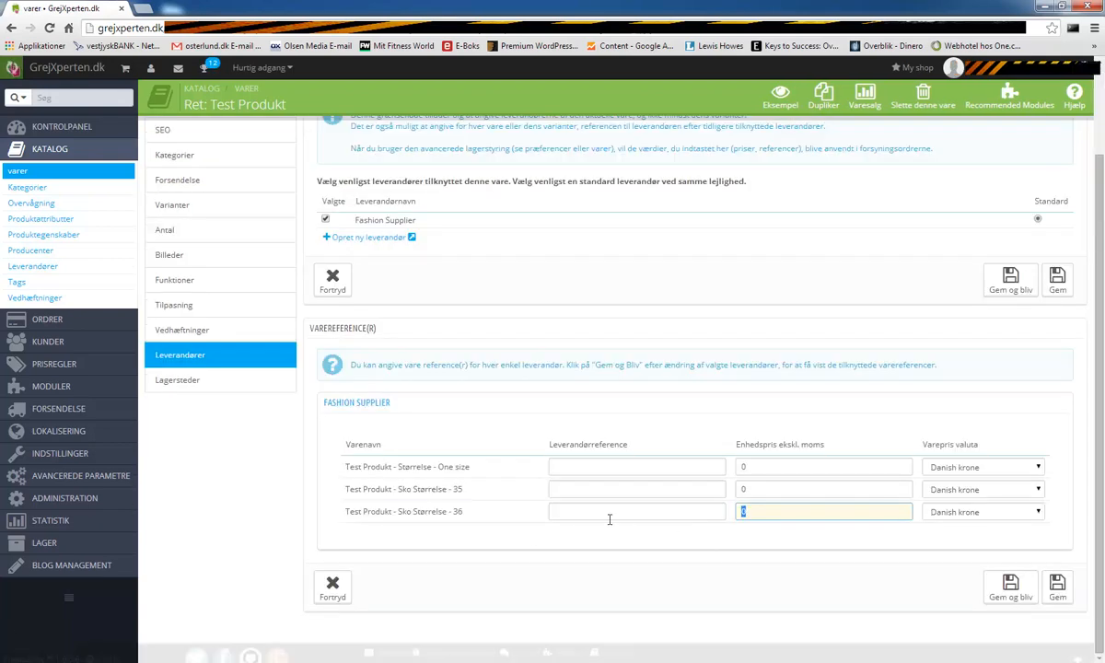
pyautogui.moveTo(770, 473); pyautogui.dragTo(730, 463)
pyautogui.click(716, 434)
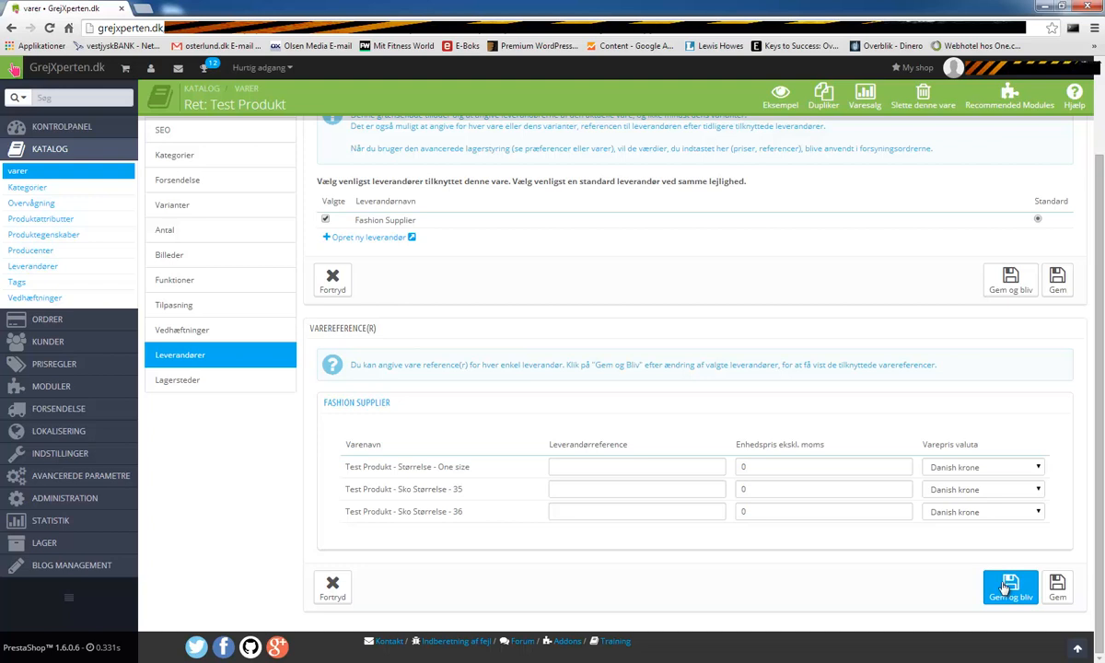
pyautogui.doubleClick(746, 467)
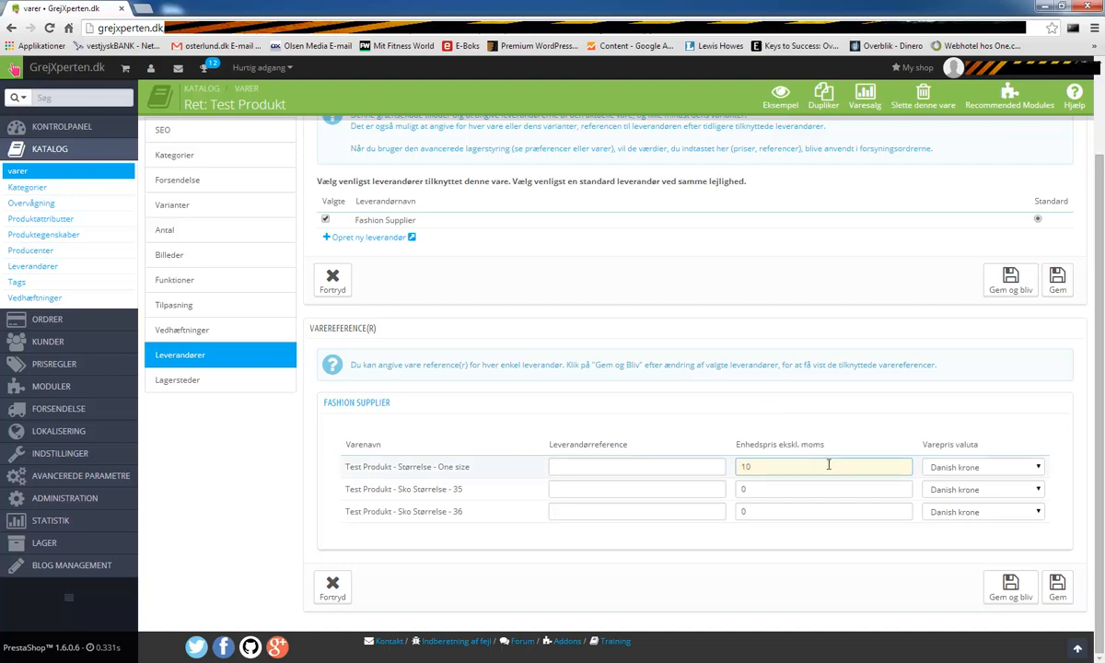
pyautogui.moveTo(780, 444); pyautogui.dragTo(828, 450)
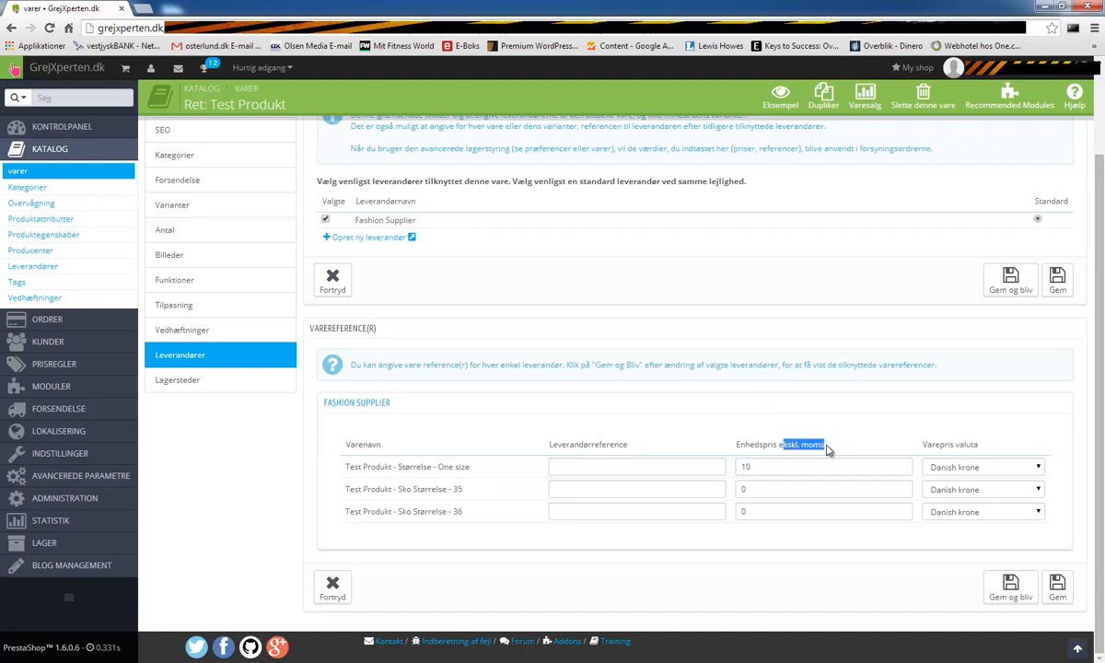
pyautogui.click(847, 449)
pyautogui.doubleClick(768, 467)
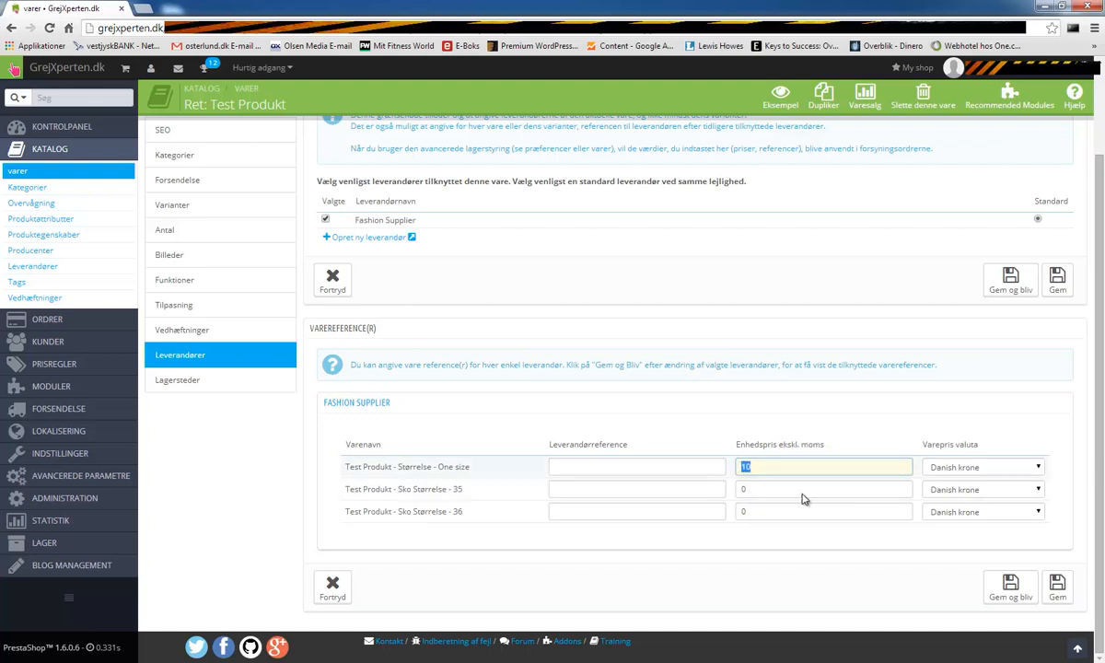
pyautogui.write('0')
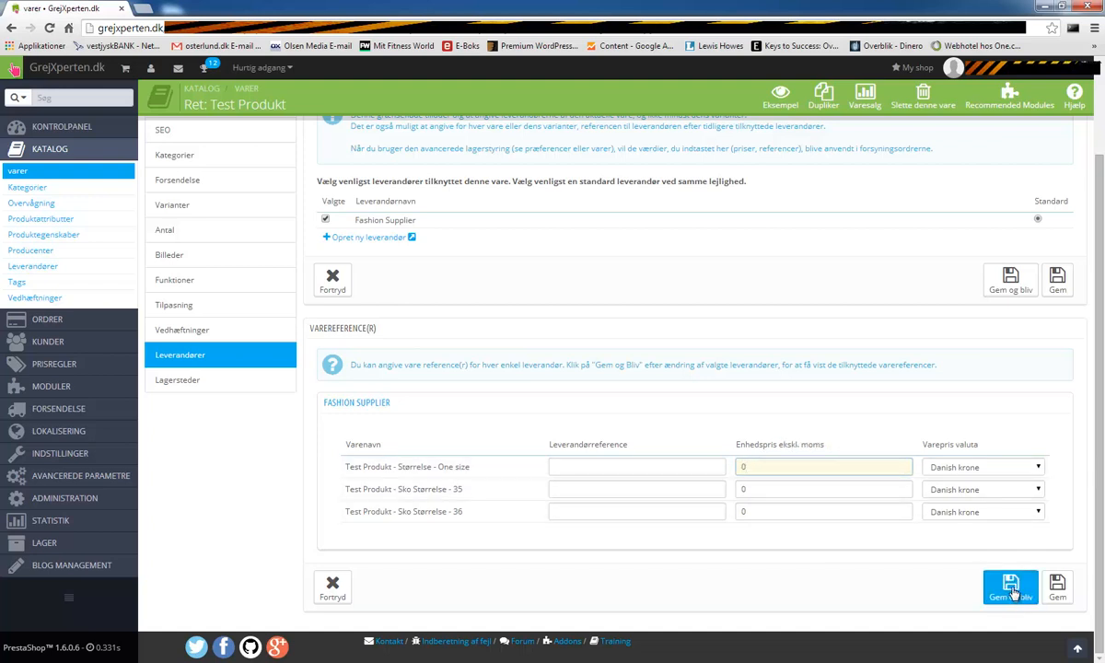
pyautogui.click(1011, 591)
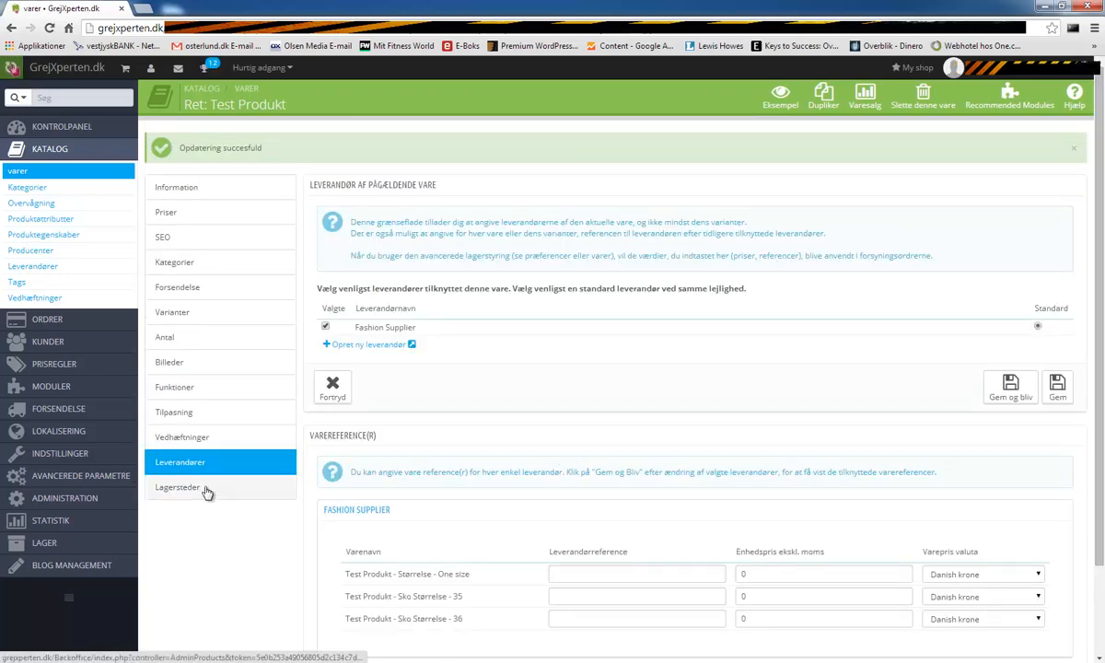
pyautogui.click(205, 492)
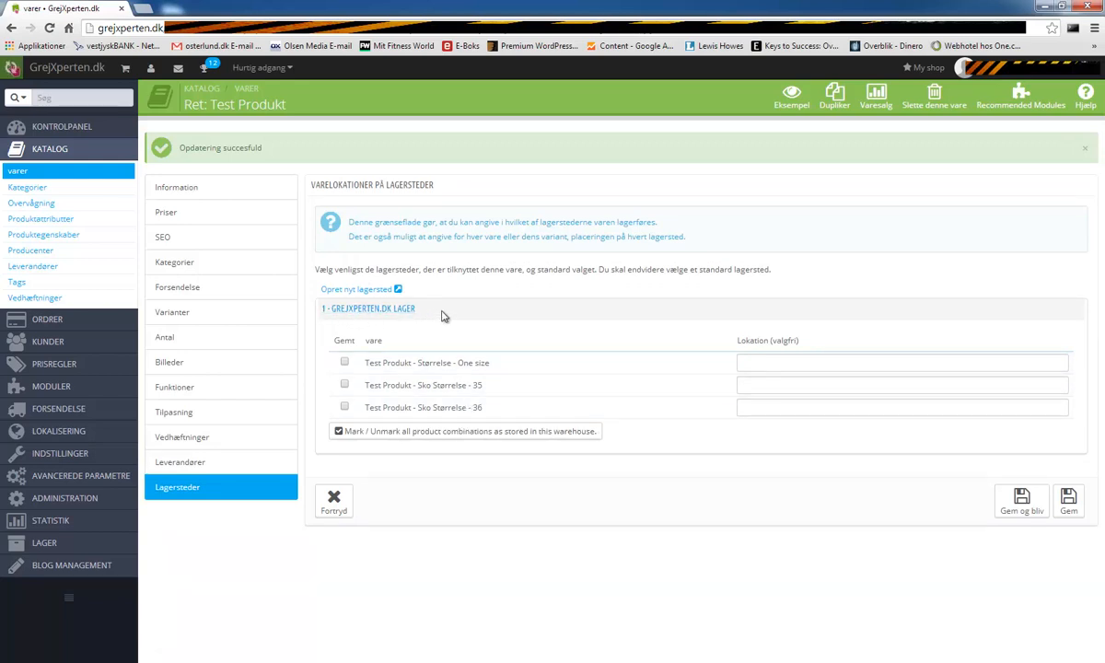
# - Tick the variants as stored in GrejXperten.dk Lager, leaving locations empty, and save
pyautogui.click(345, 363)
pyautogui.click(345, 385)
pyautogui.click(1020, 513)
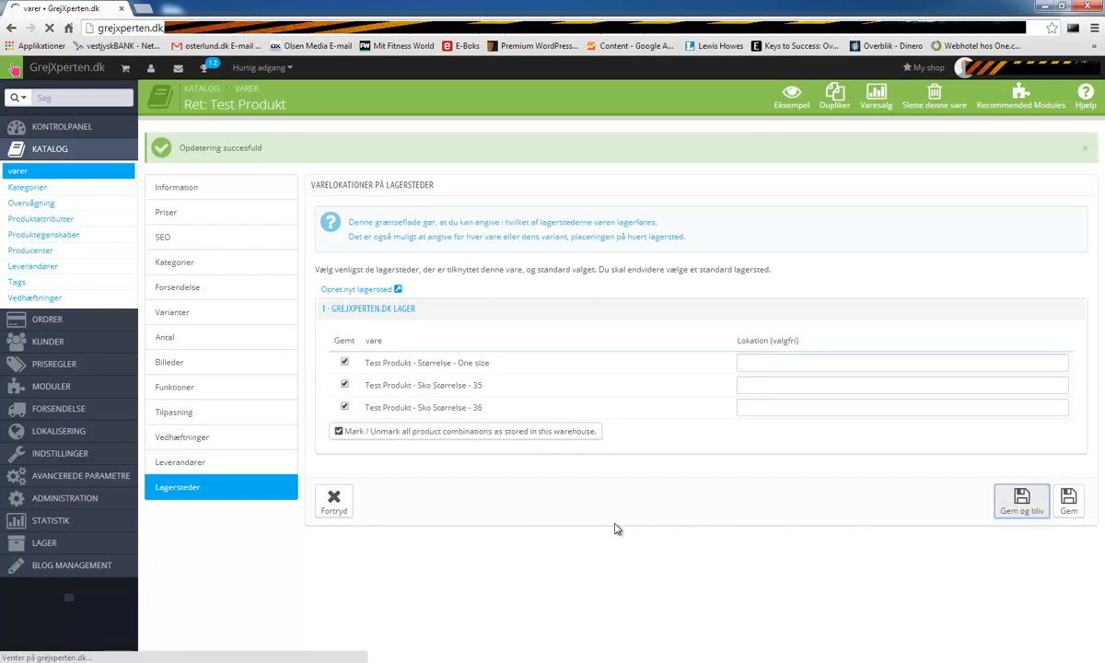